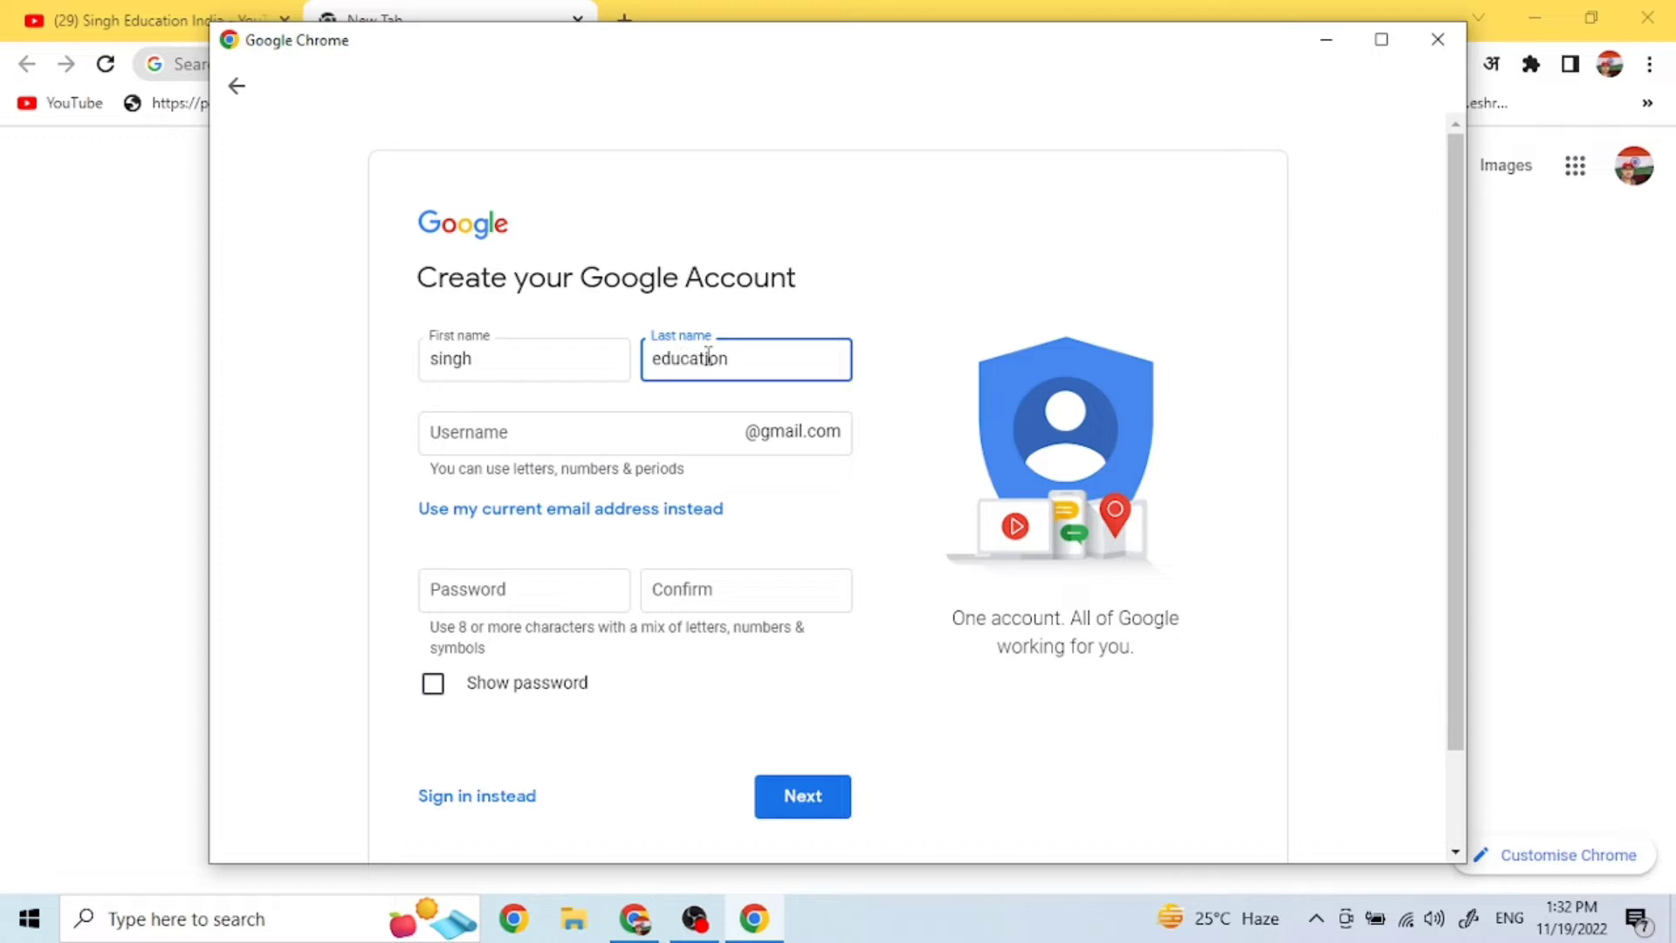
# Step: Try usernames starting from 'singheducation', adding 'india', until an available one is accepted
pyautogui.click(684, 415)
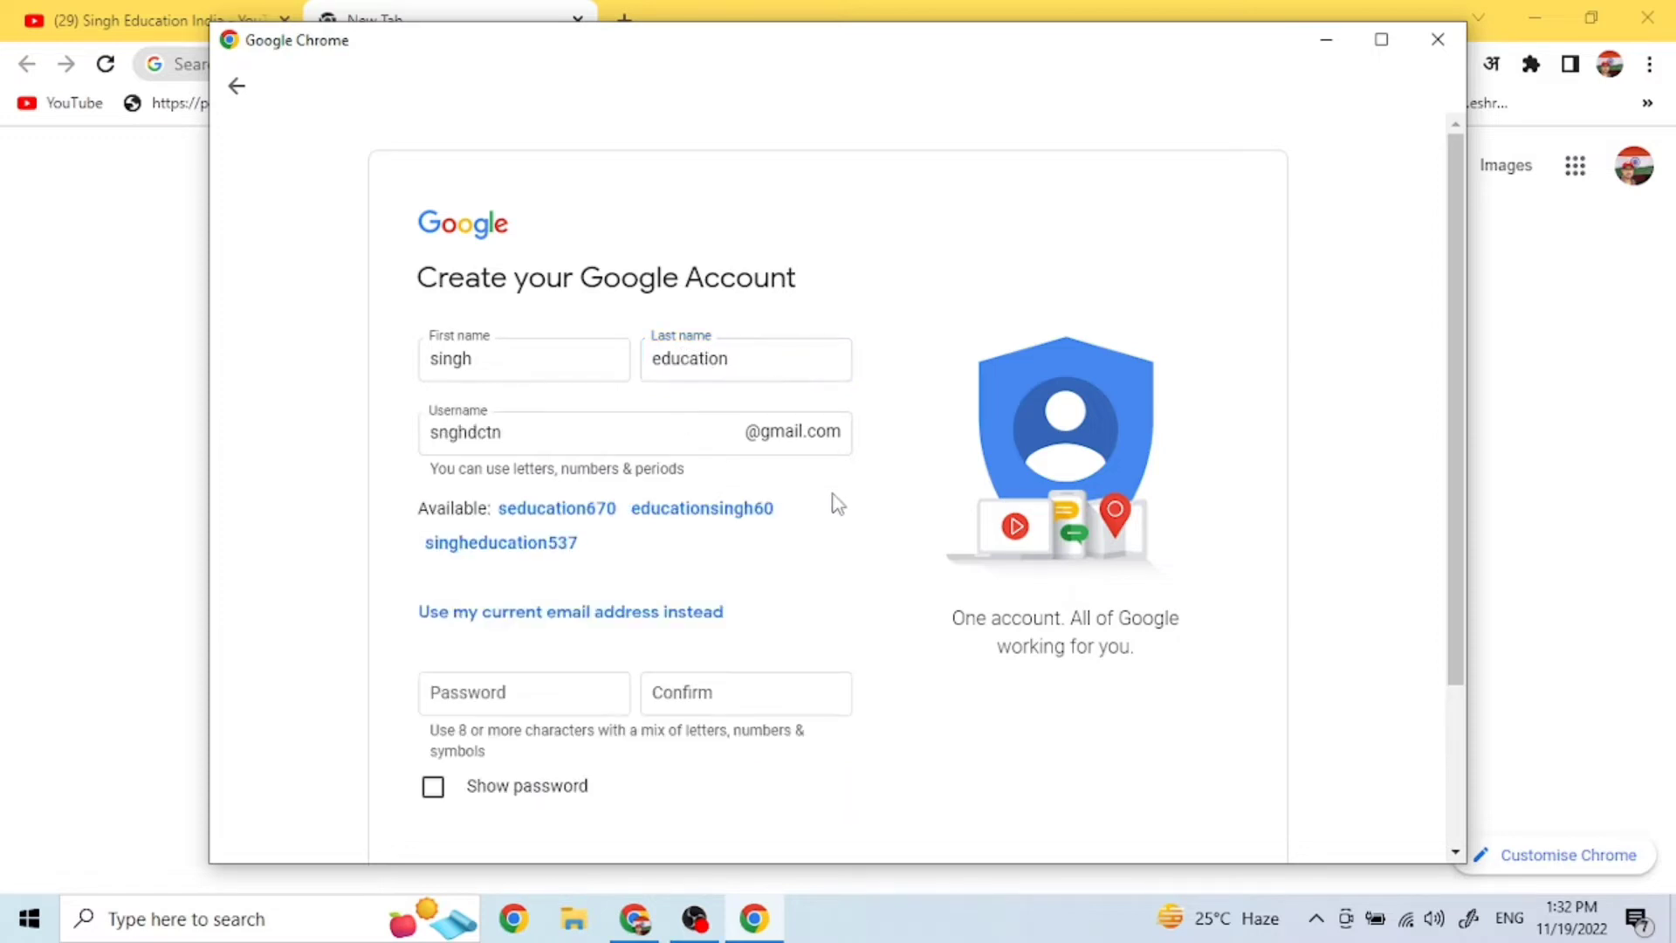
pyautogui.click(634, 428)
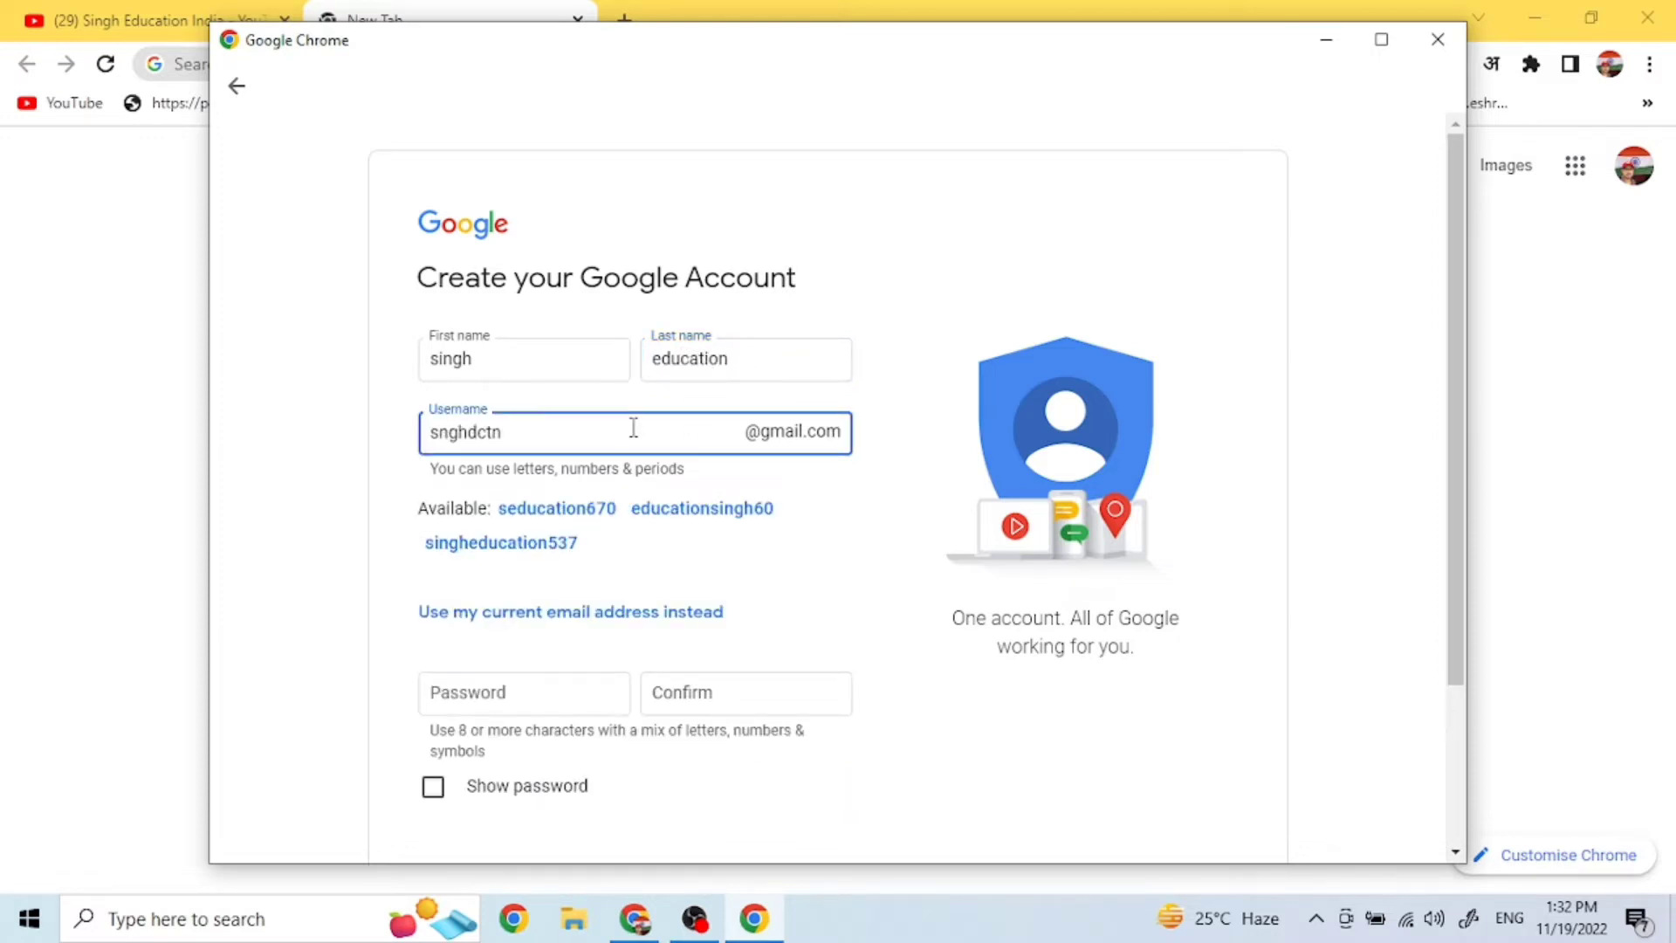
pyautogui.press('BackSpace')
pyautogui.press('BackSpace')
pyautogui.press('BackSpace')
pyautogui.press('BackSpace')
pyautogui.press('BackSpace')
pyautogui.press('BackSpace')
pyautogui.press('BackSpace')
pyautogui.press('BackSpace')
pyautogui.click(892, 495)
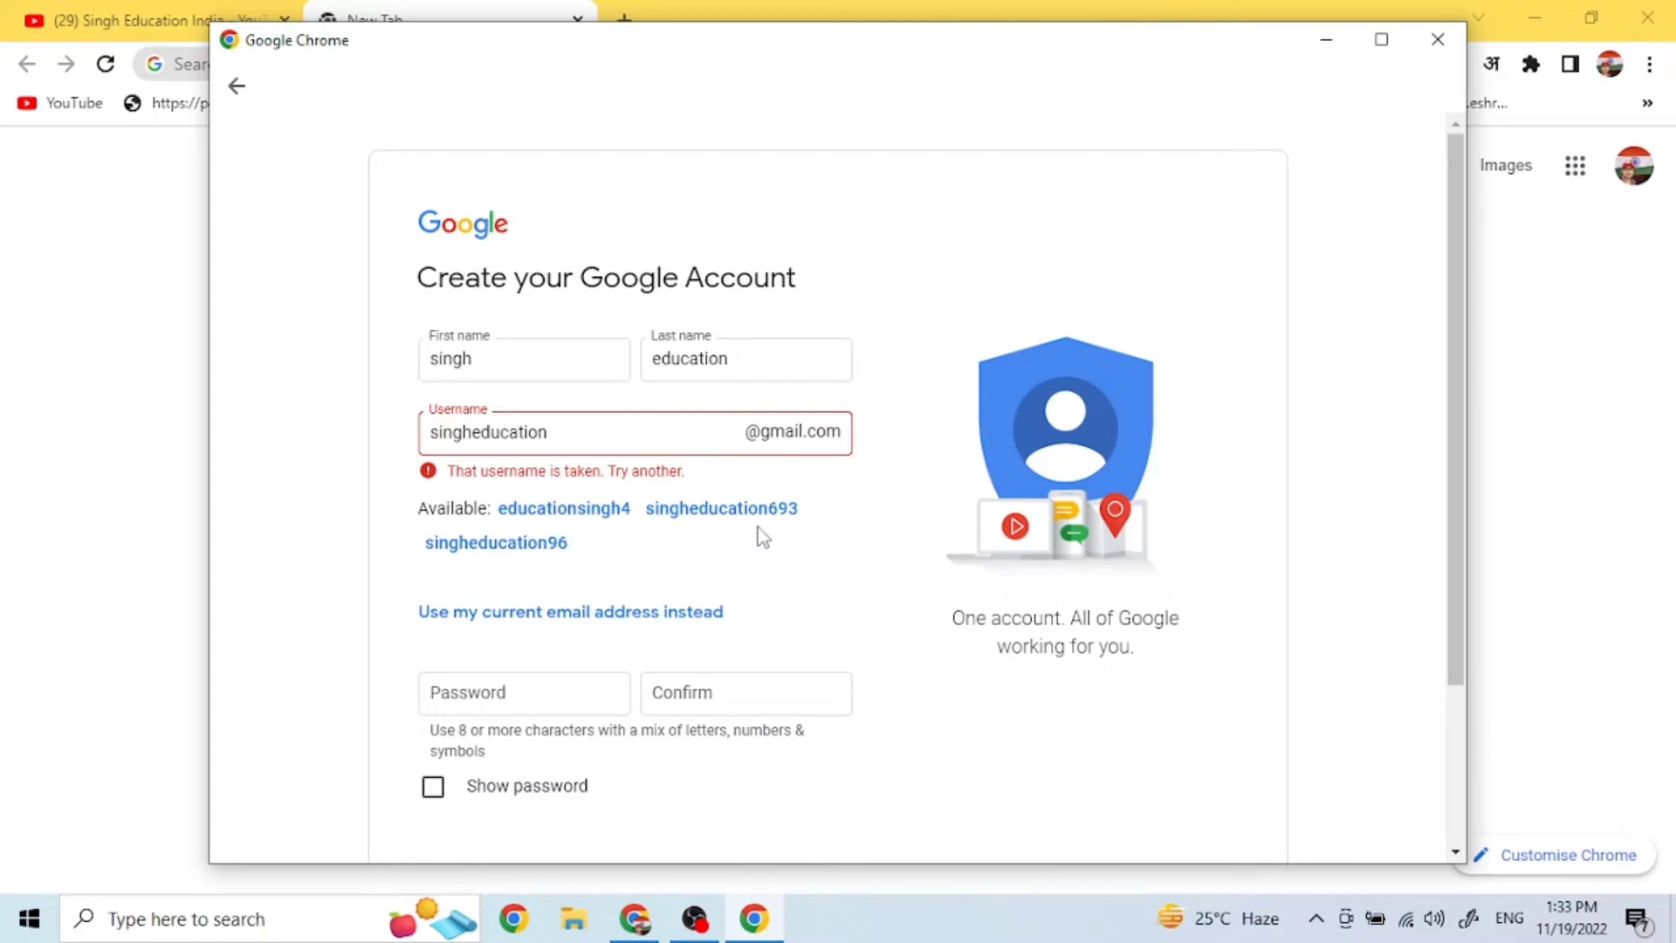
pyautogui.click(617, 434)
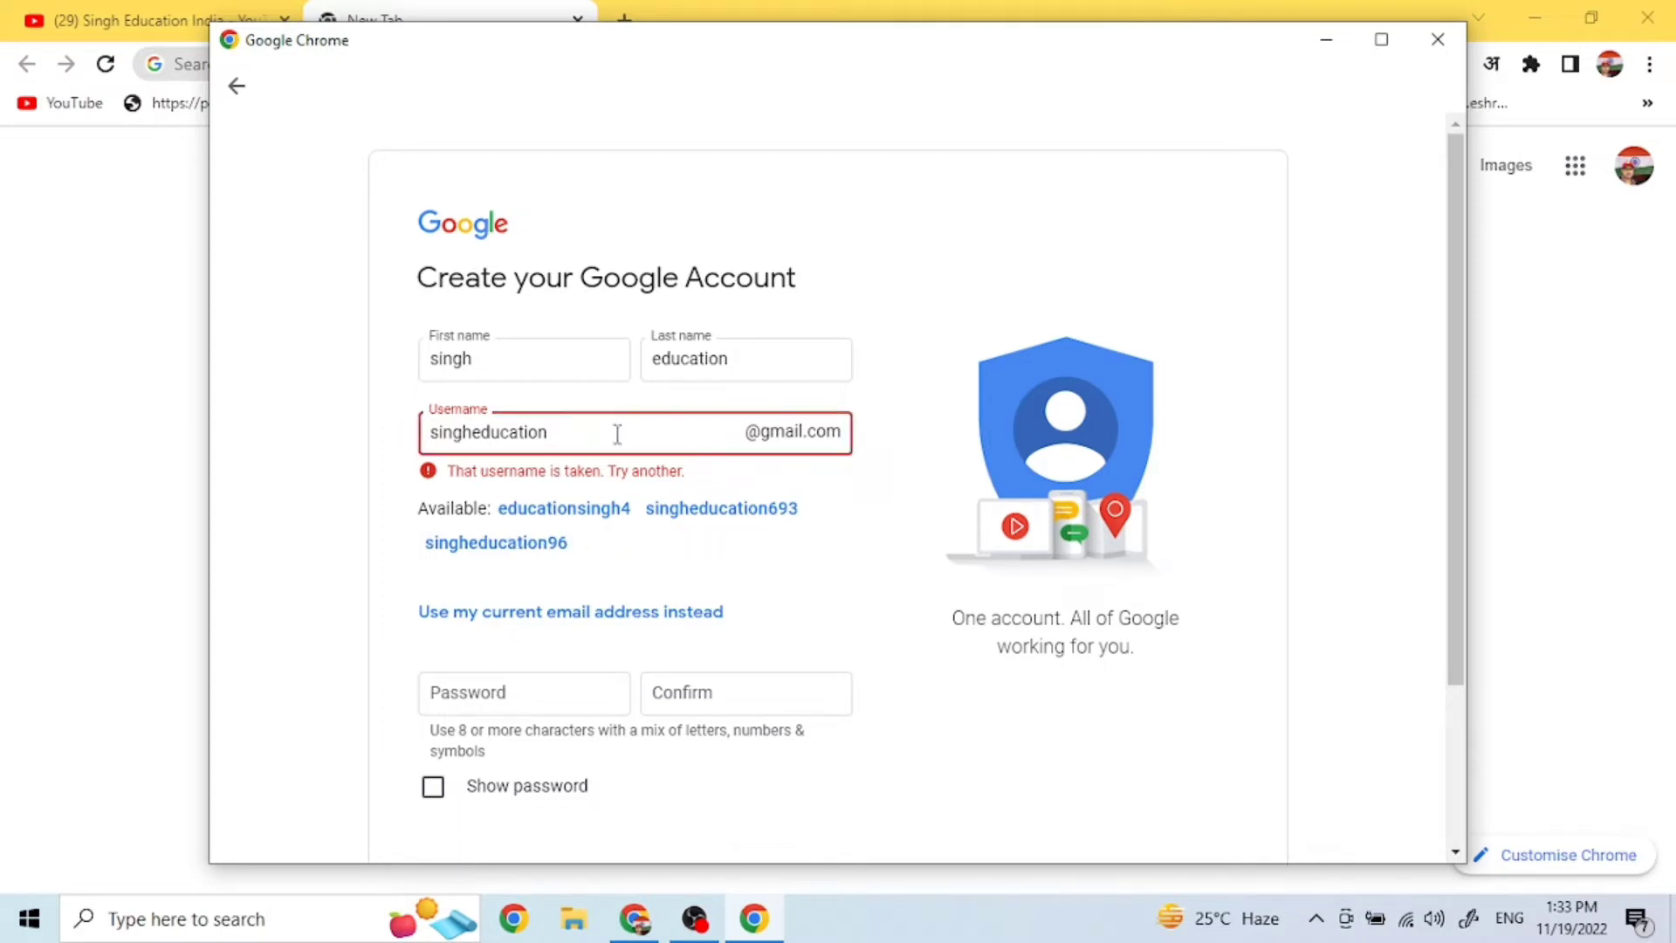
pyautogui.click(847, 478)
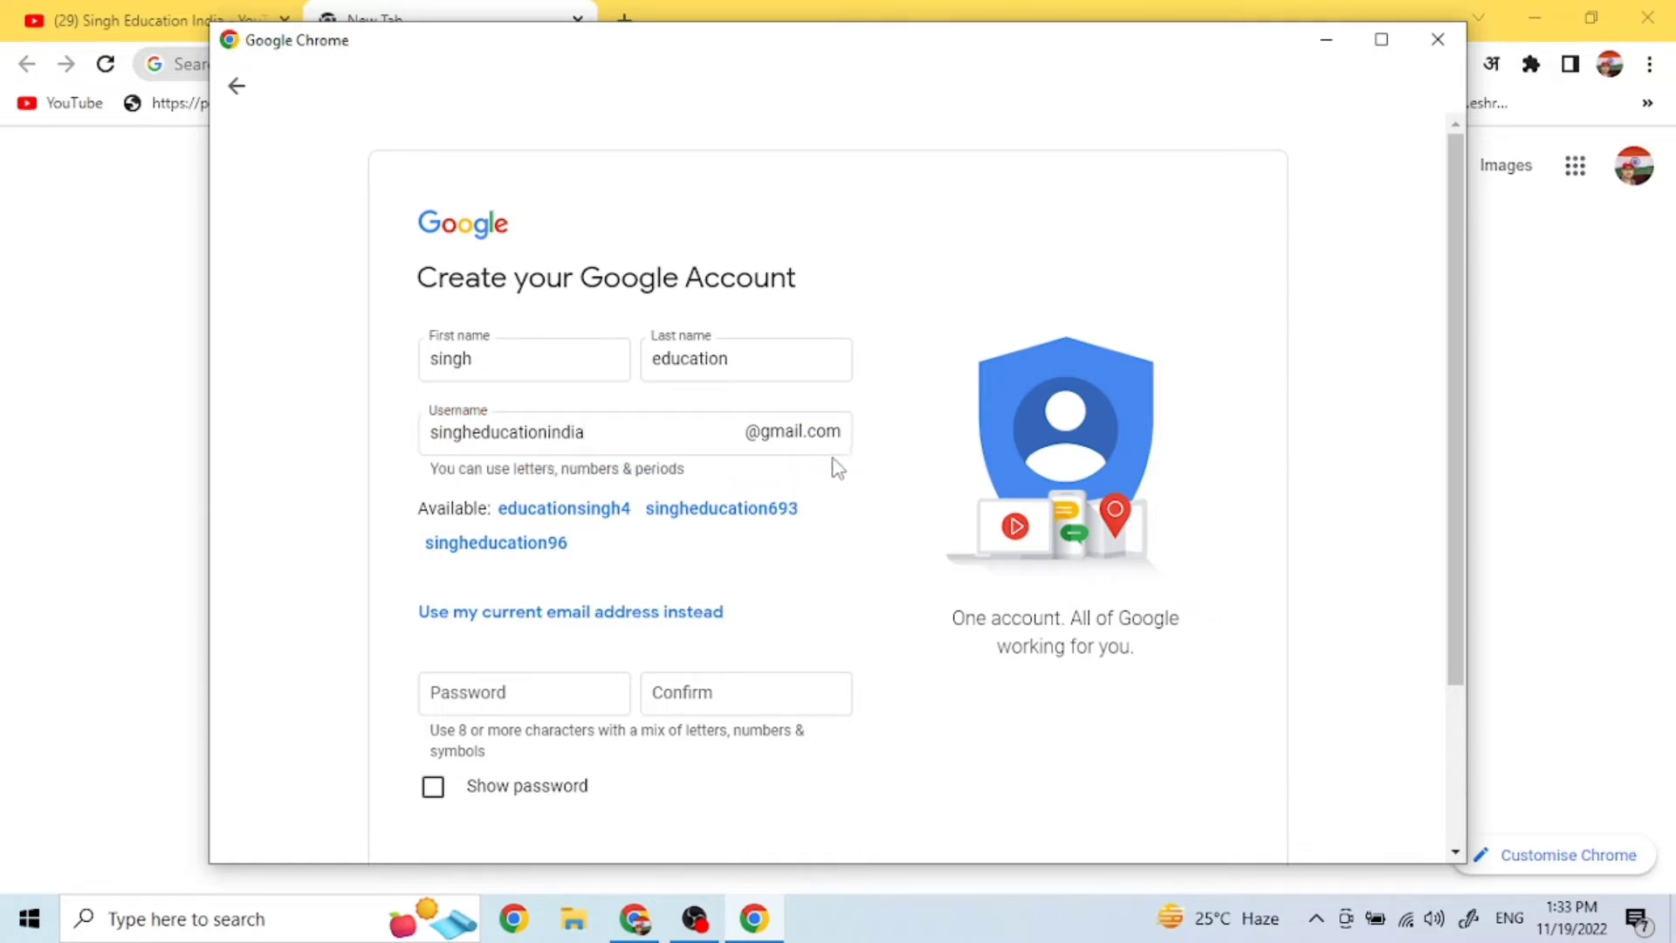
pyautogui.click(680, 437)
pyautogui.press('BackSpace')
pyautogui.press('BackSpace')
pyautogui.press('BackSpace')
pyautogui.press('BackSpace')
pyautogui.press('BackSpace')
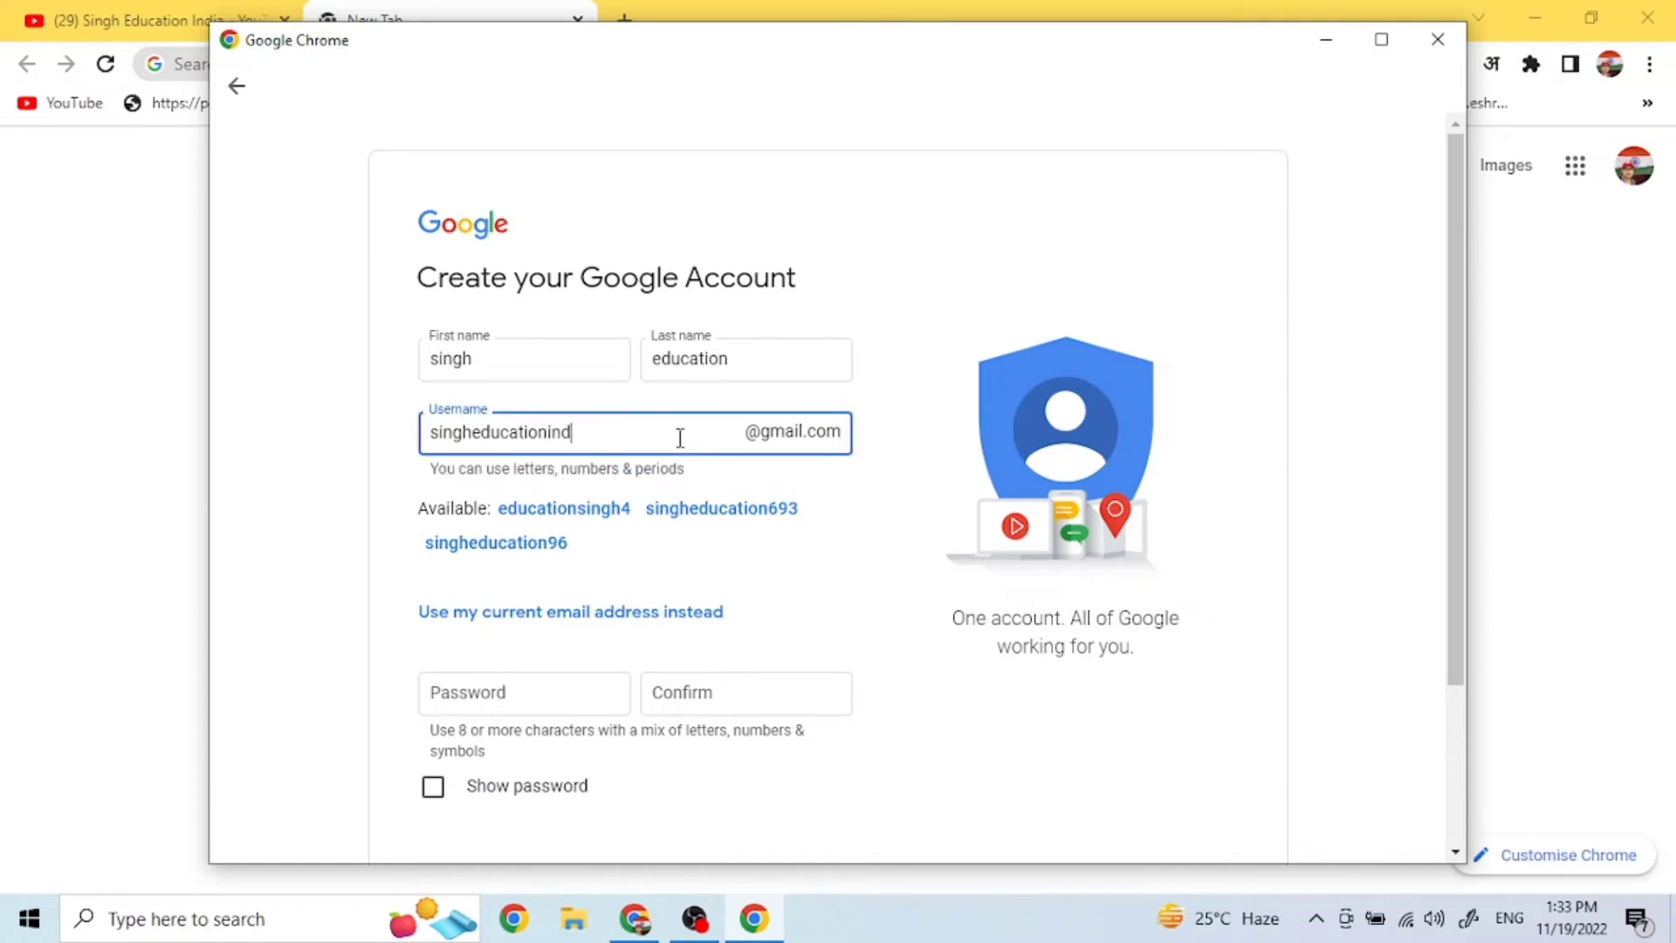
pyautogui.click(960, 530)
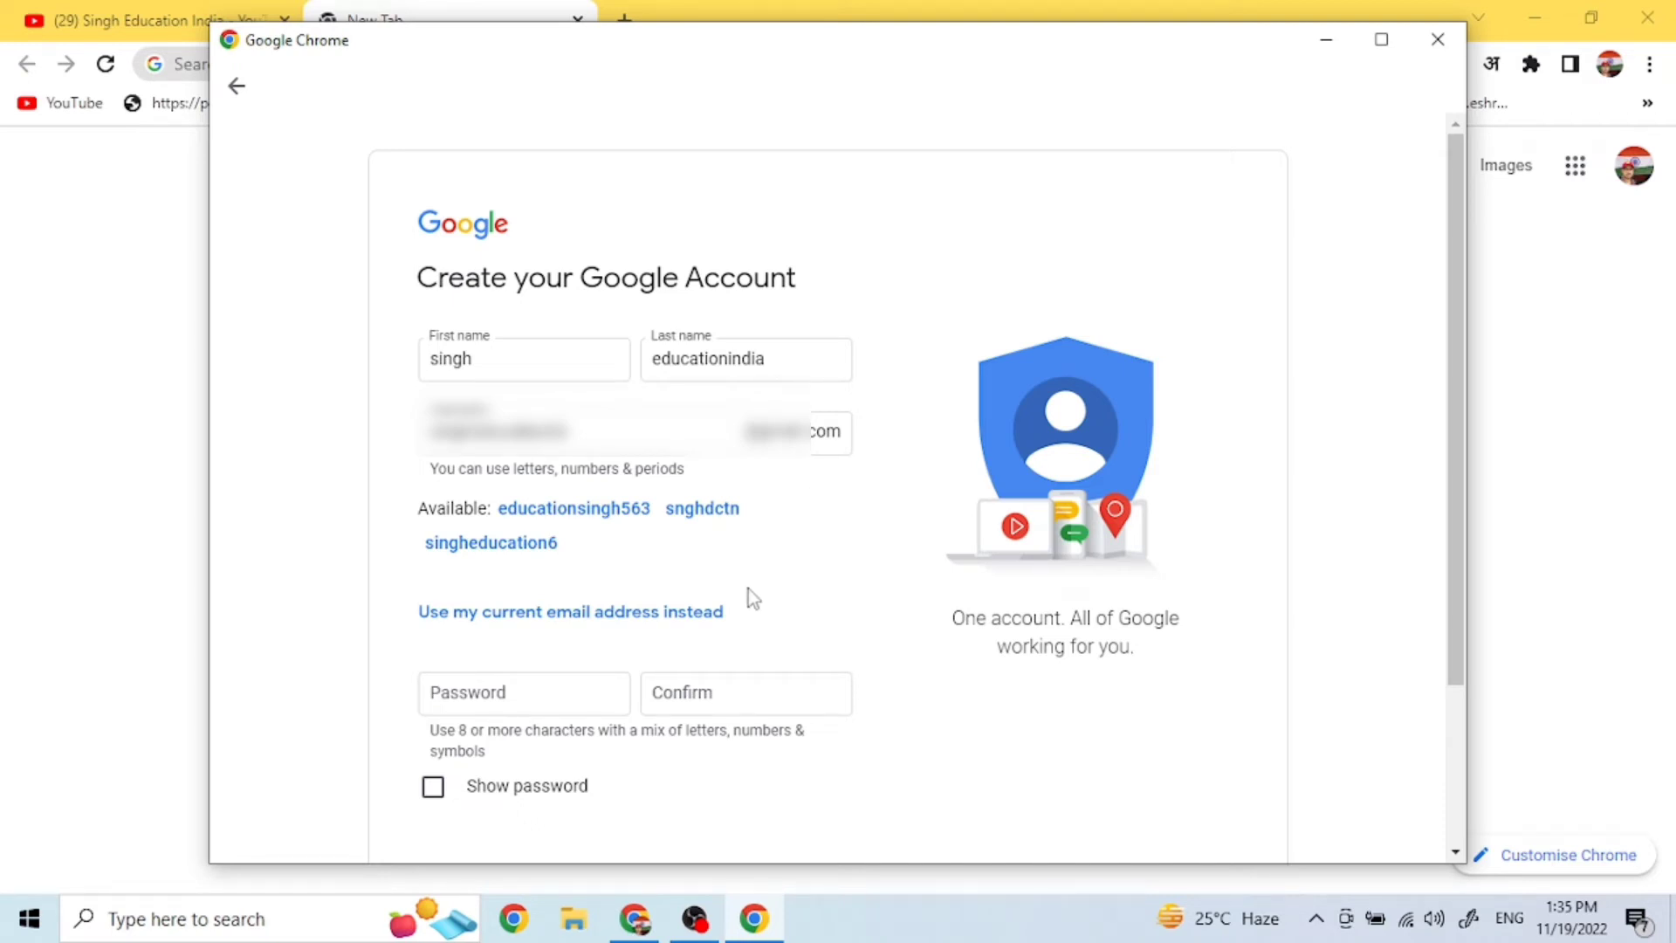
# Step: Enter and confirm the account password, then submit the sign-up details
pyautogui.click(539, 694)
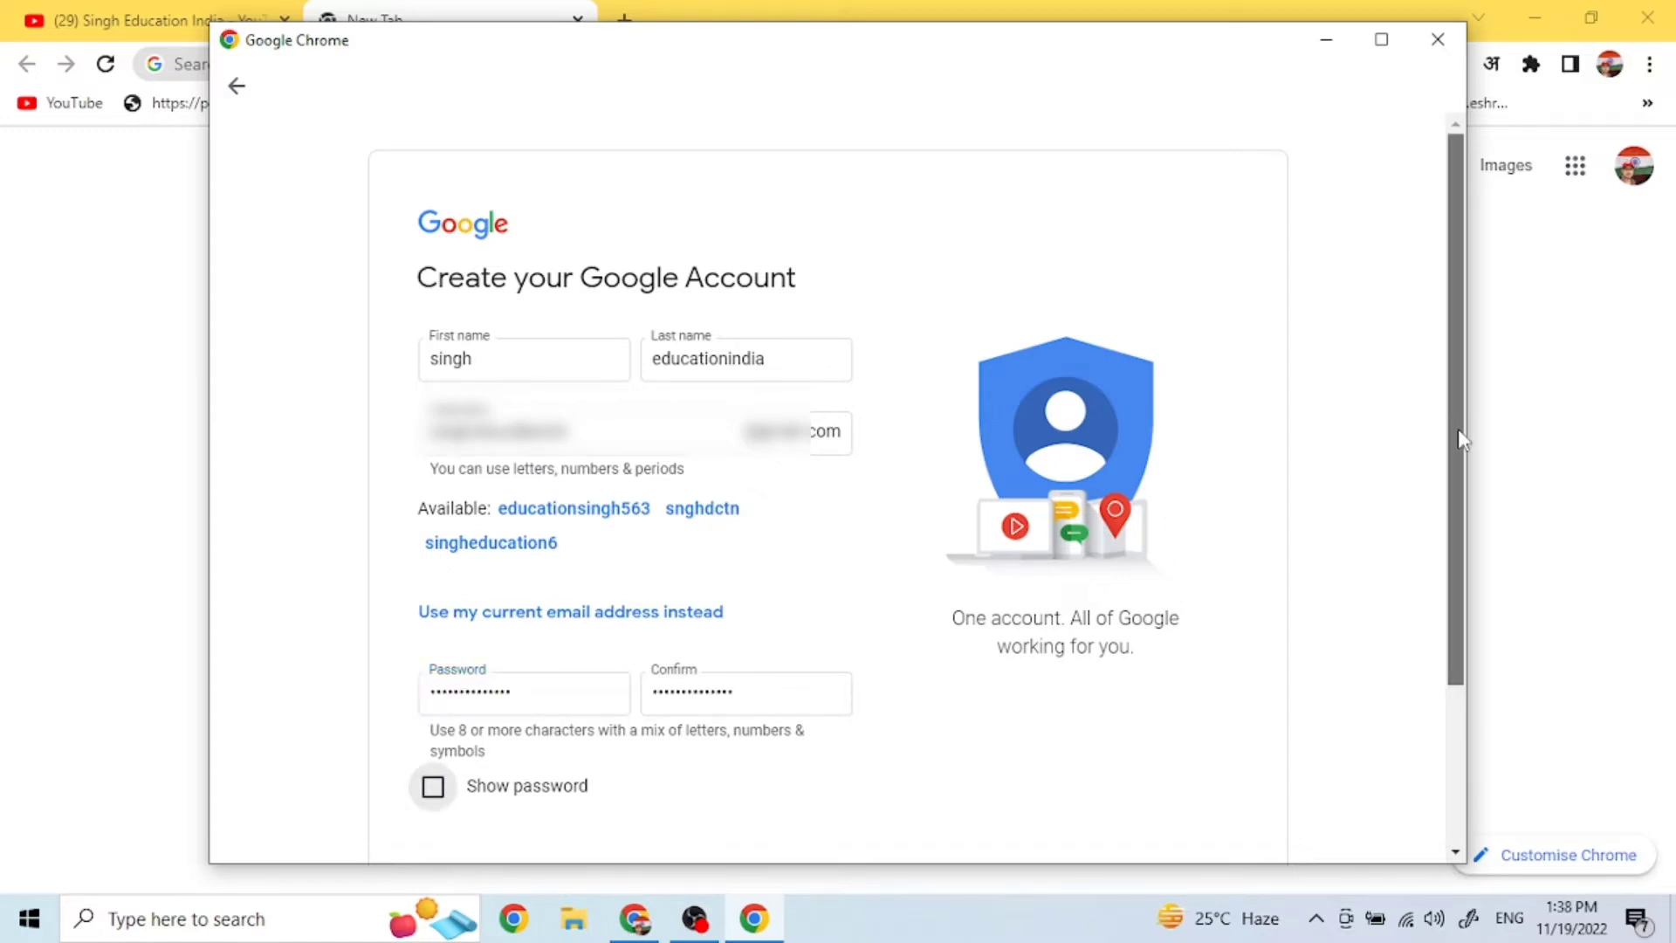
pyautogui.moveTo(1459, 434); pyautogui.dragTo(1464, 579)
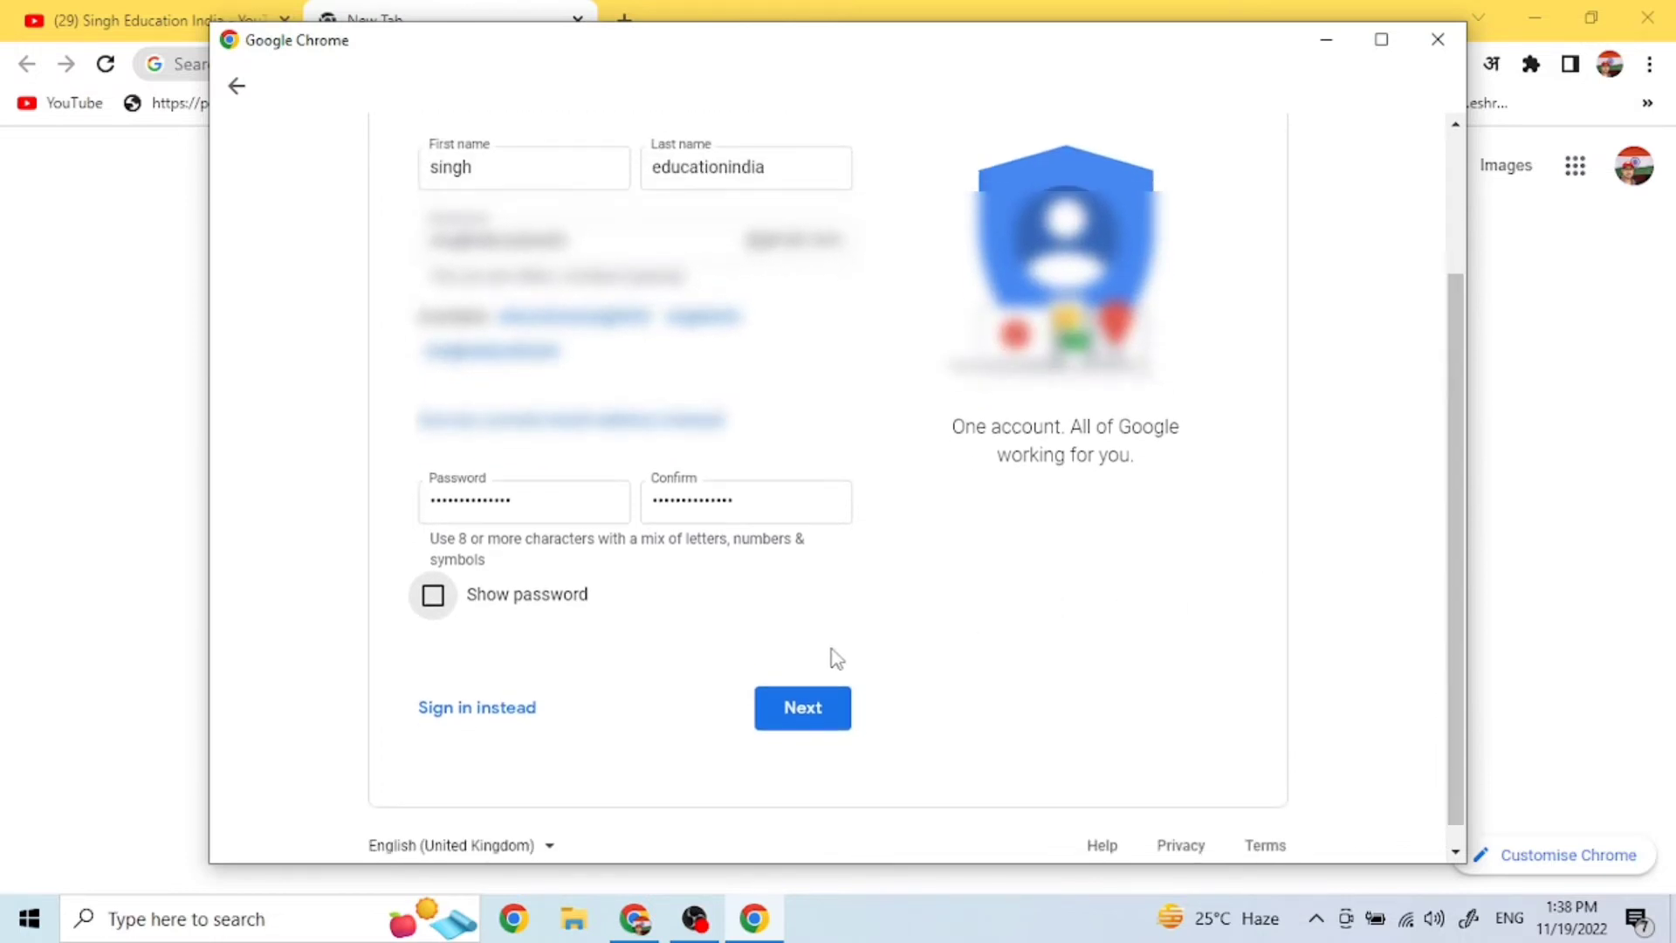
pyautogui.click(788, 712)
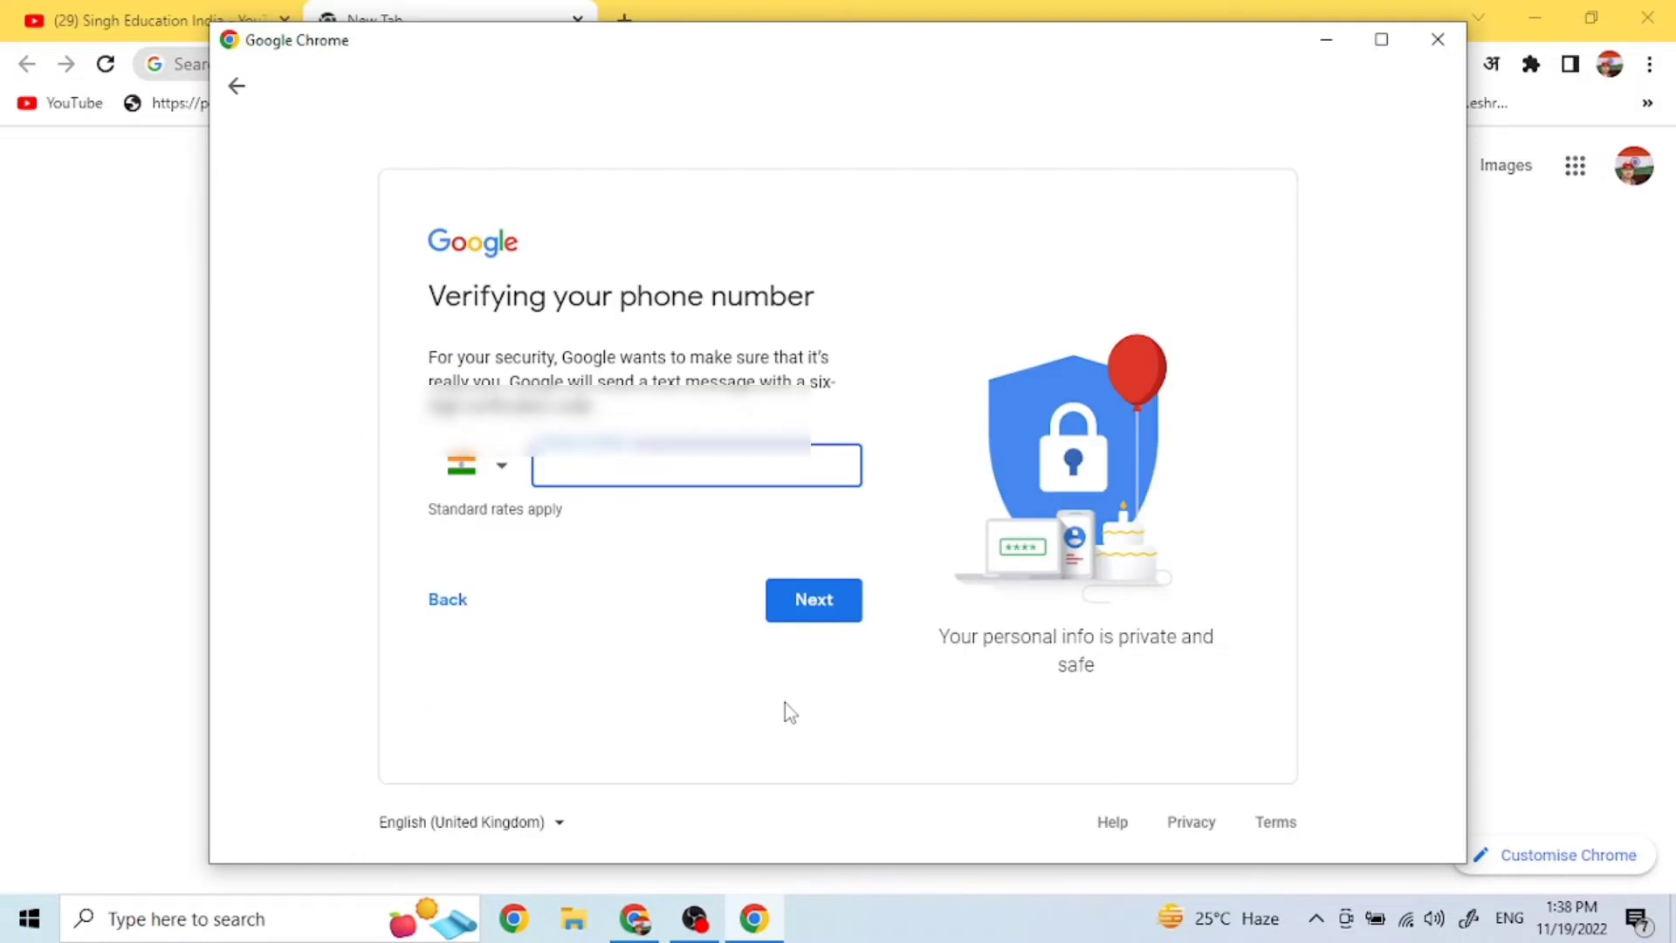
# Step: Enter the account's phone number and verify it with the texted G- code
pyautogui.click(639, 478)
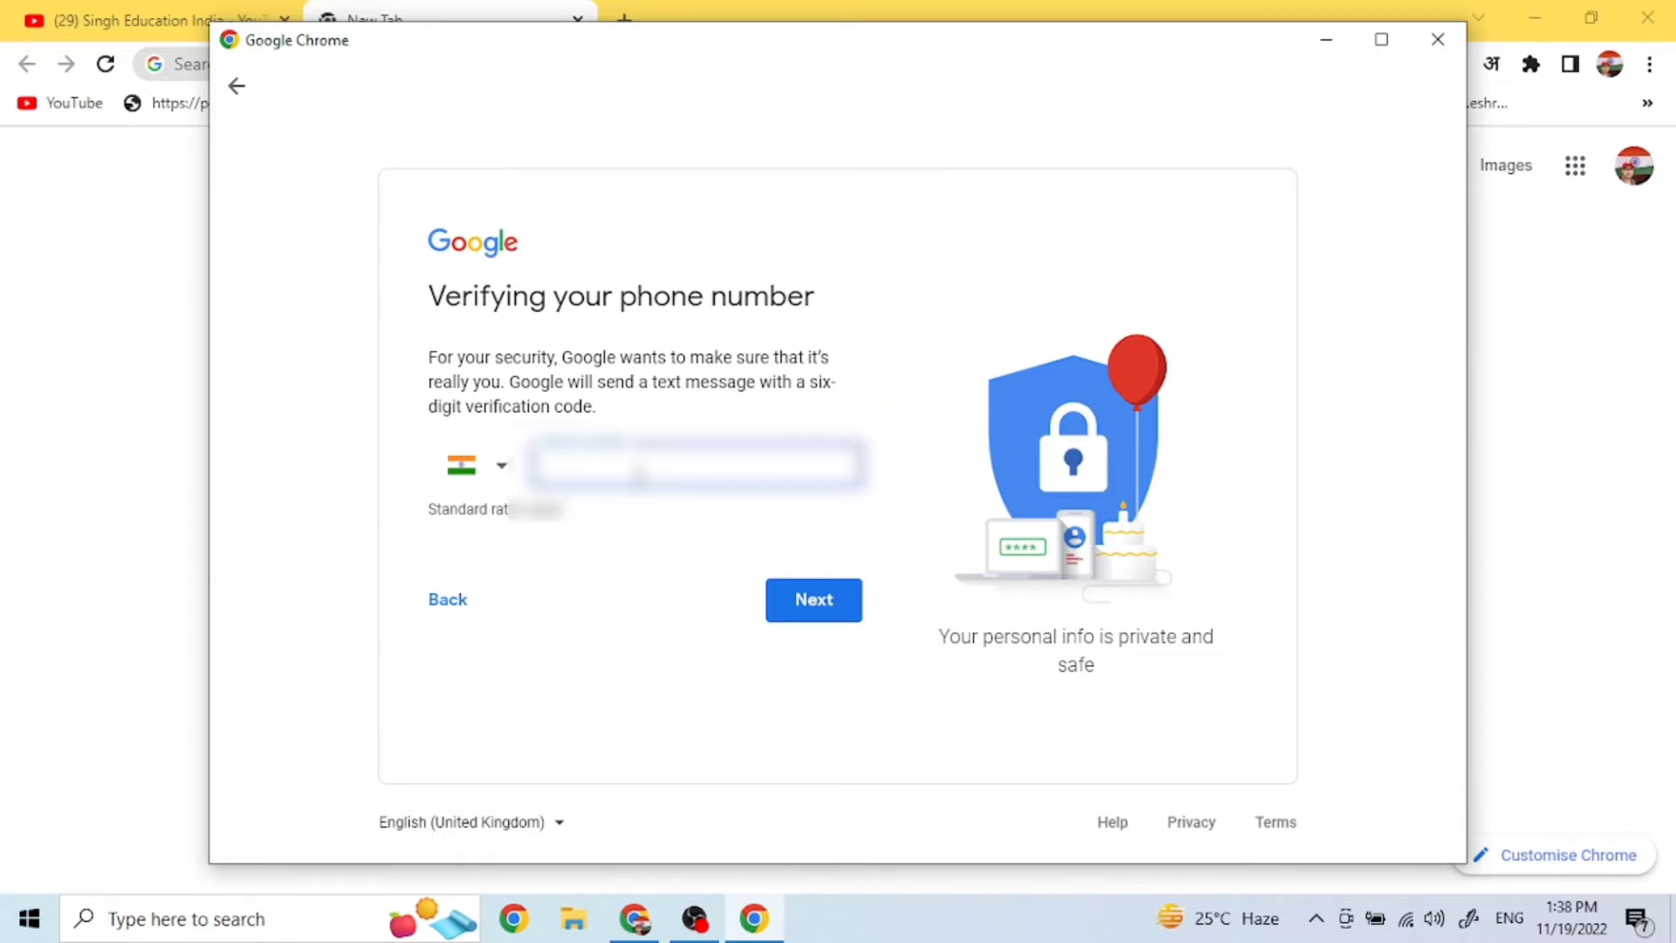
pyautogui.click(804, 595)
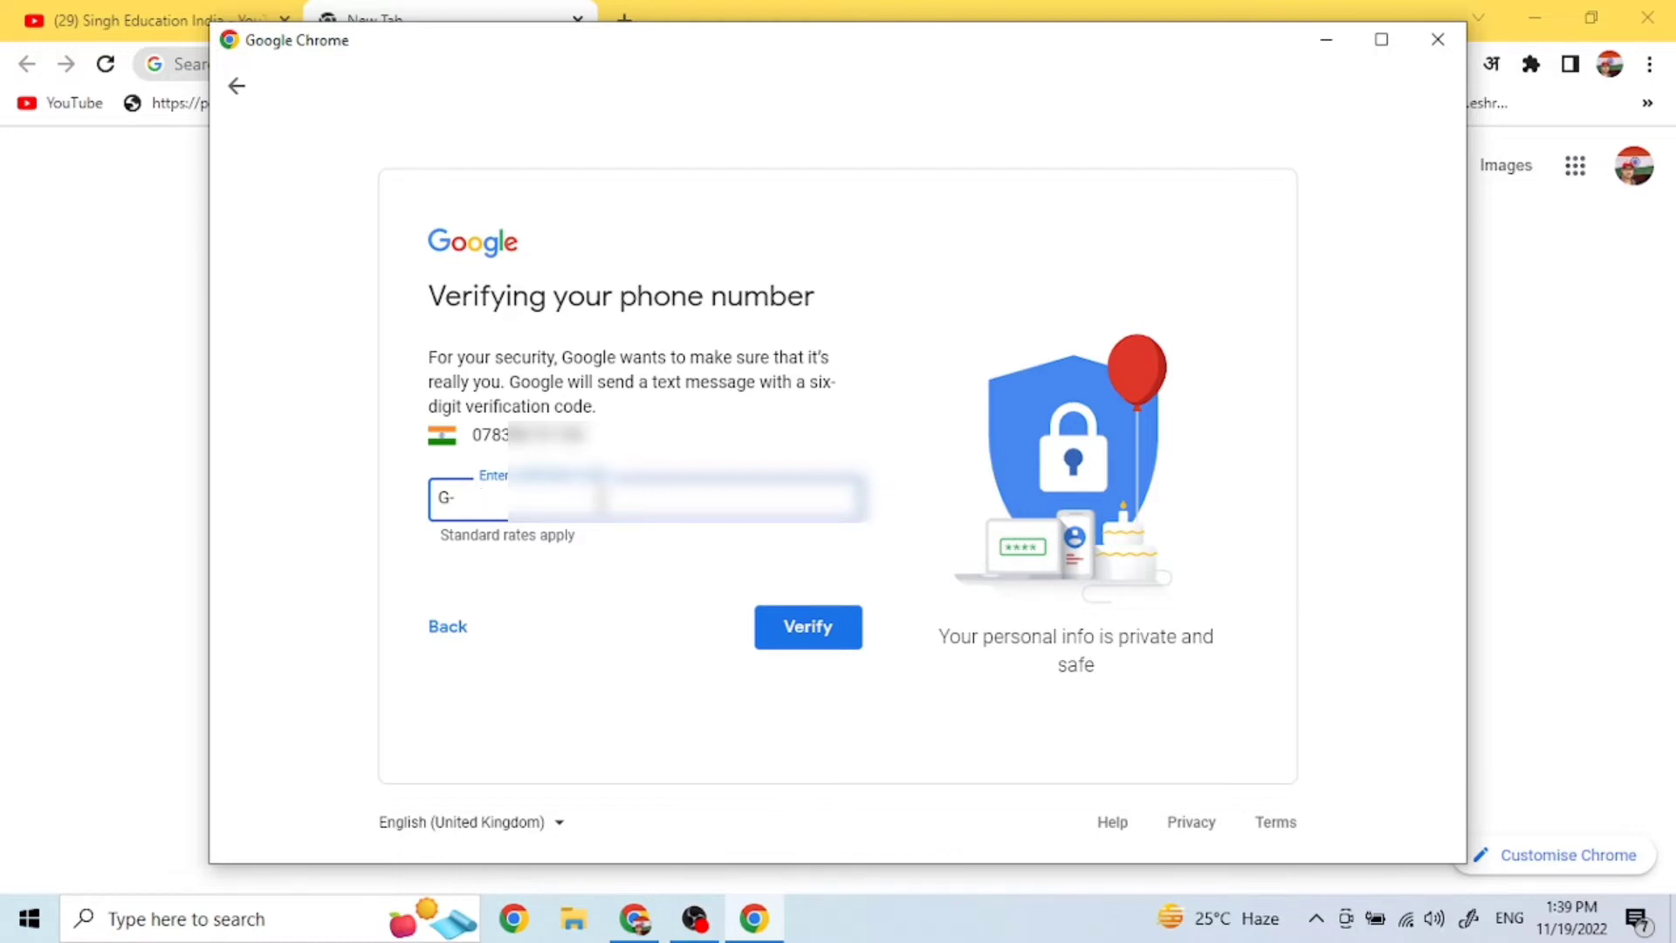
pyautogui.click(825, 625)
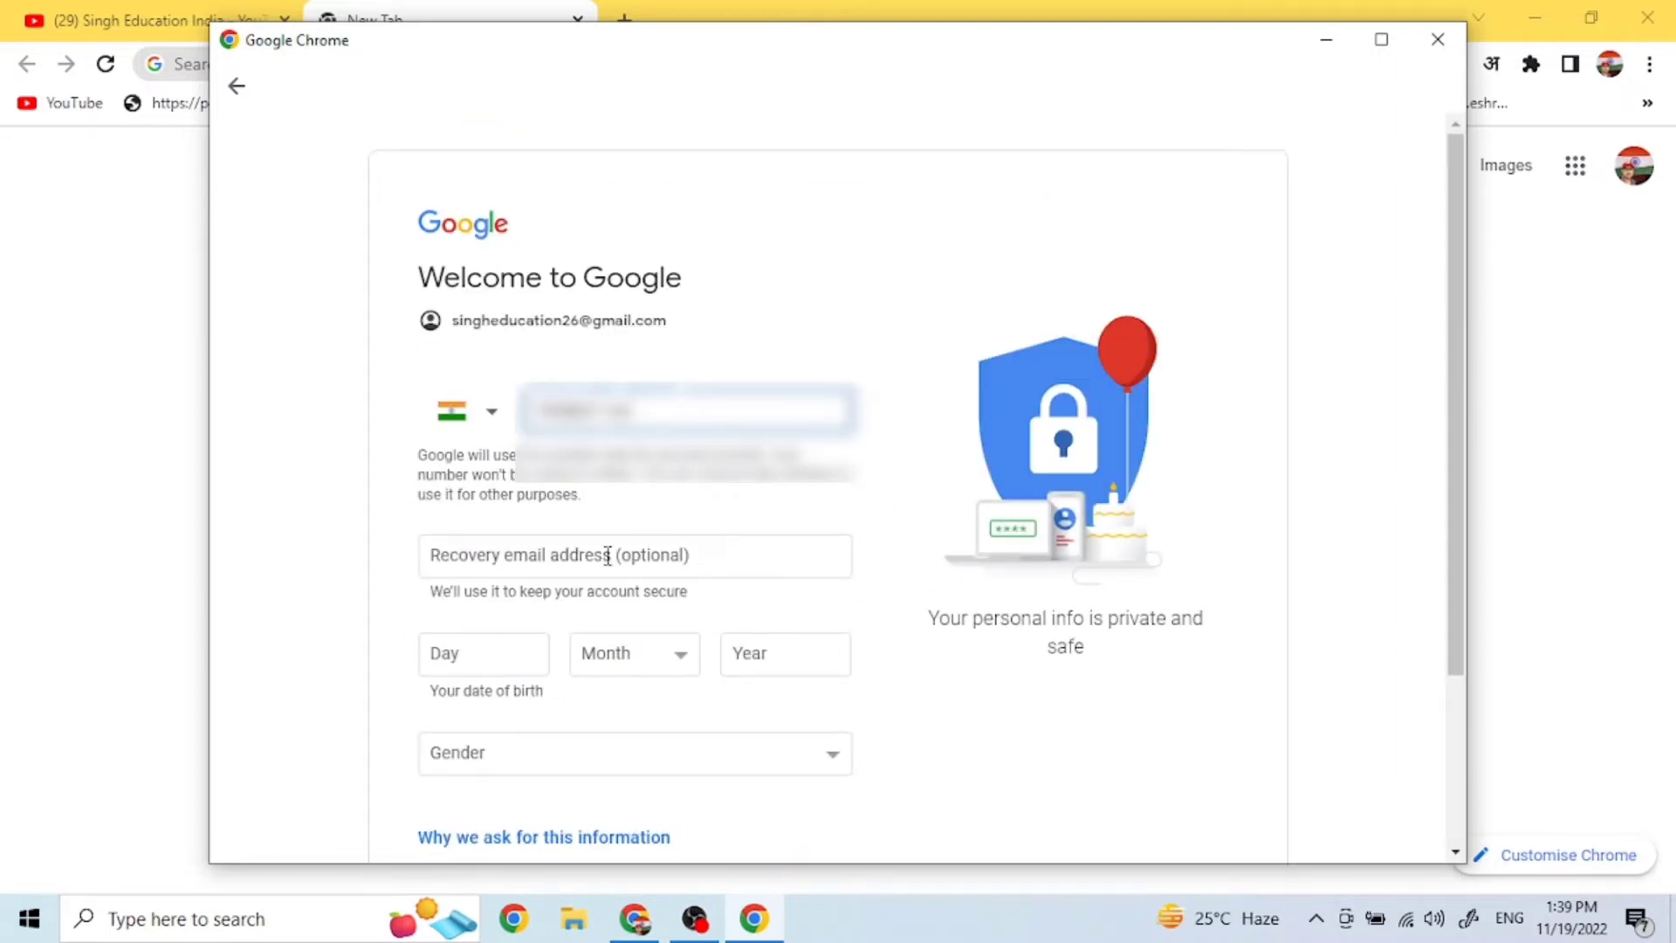
# Step: Fill in the recovery email address, day/month/year of birth and gender, then continue
pyautogui.click(520, 550)
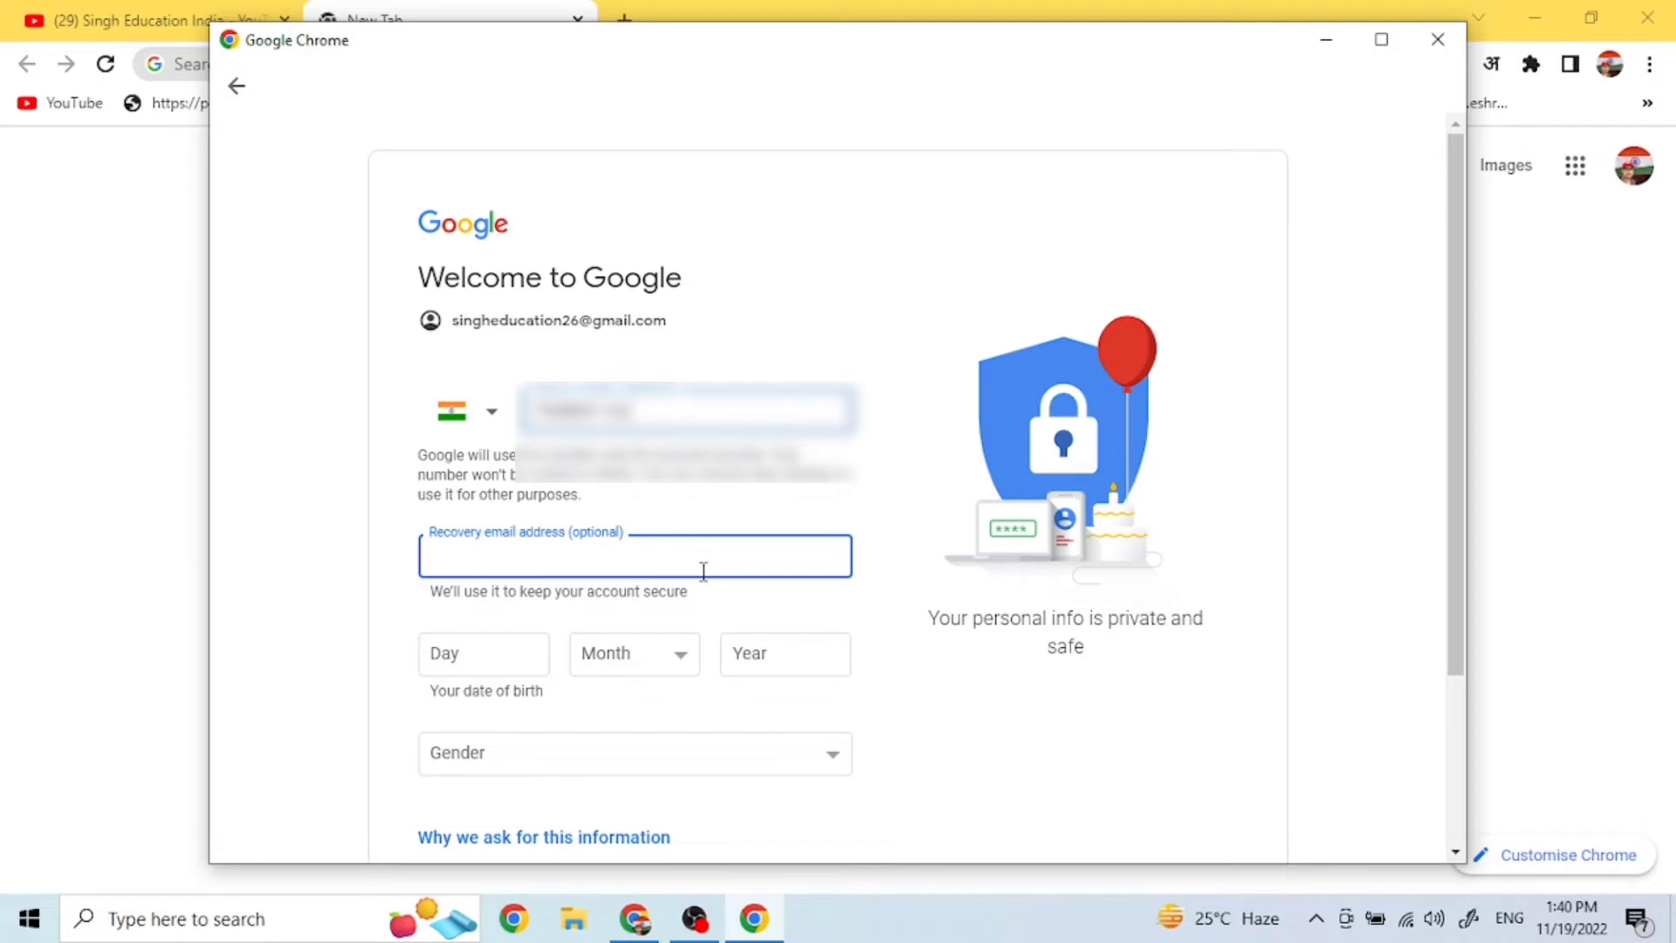
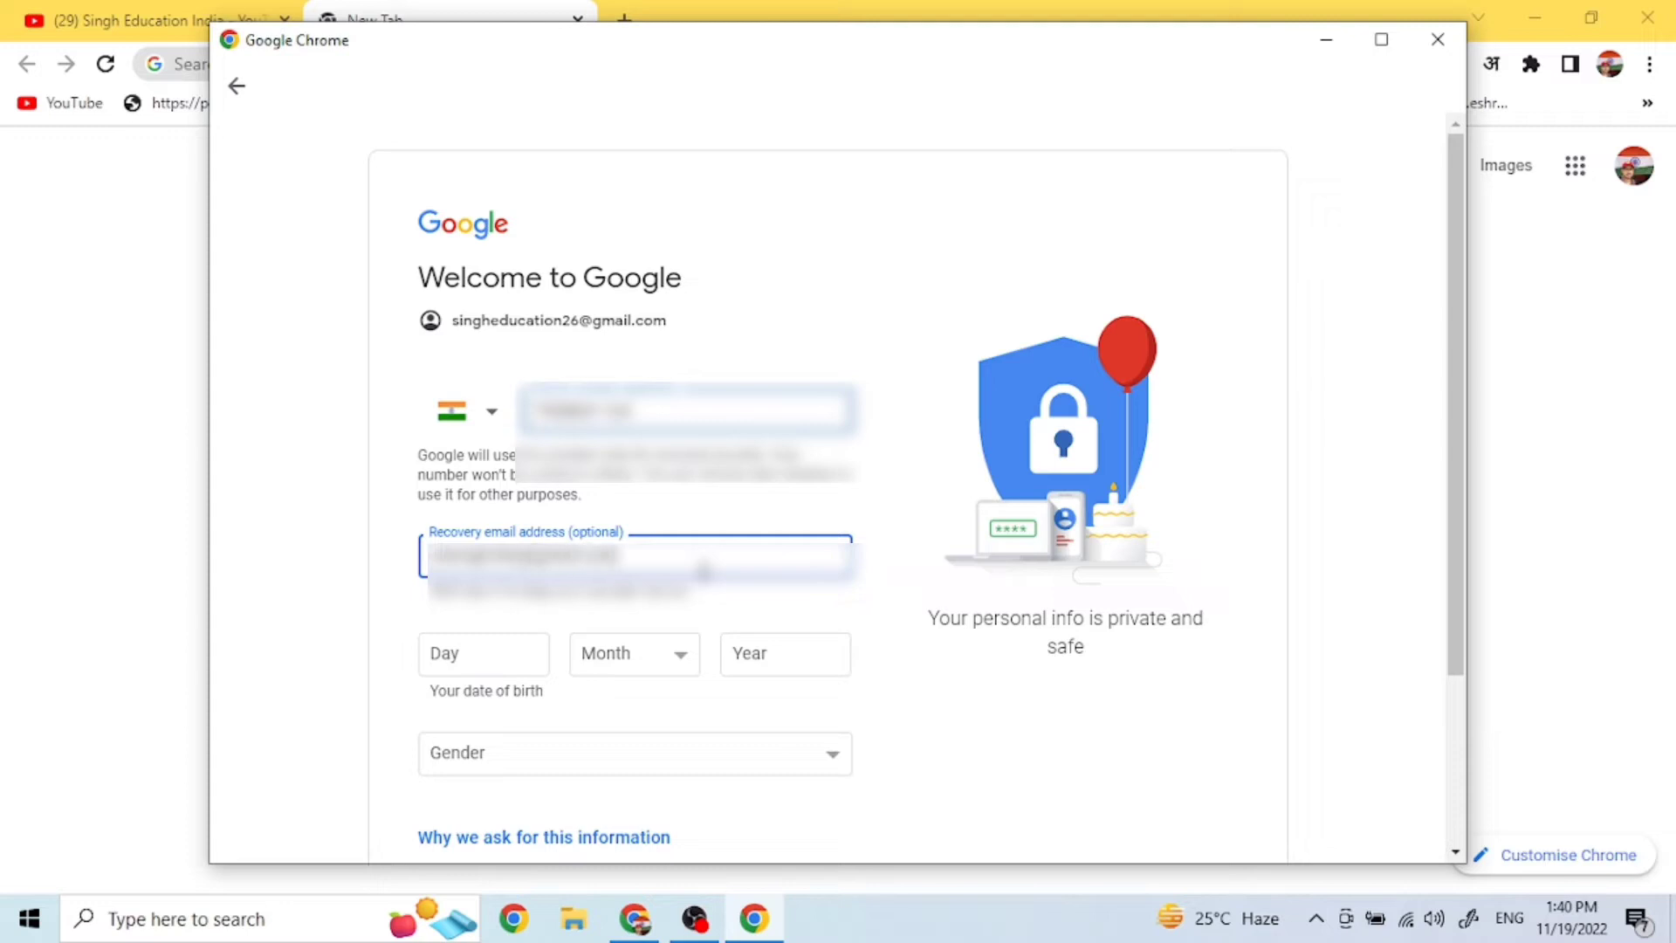
pyautogui.click(494, 661)
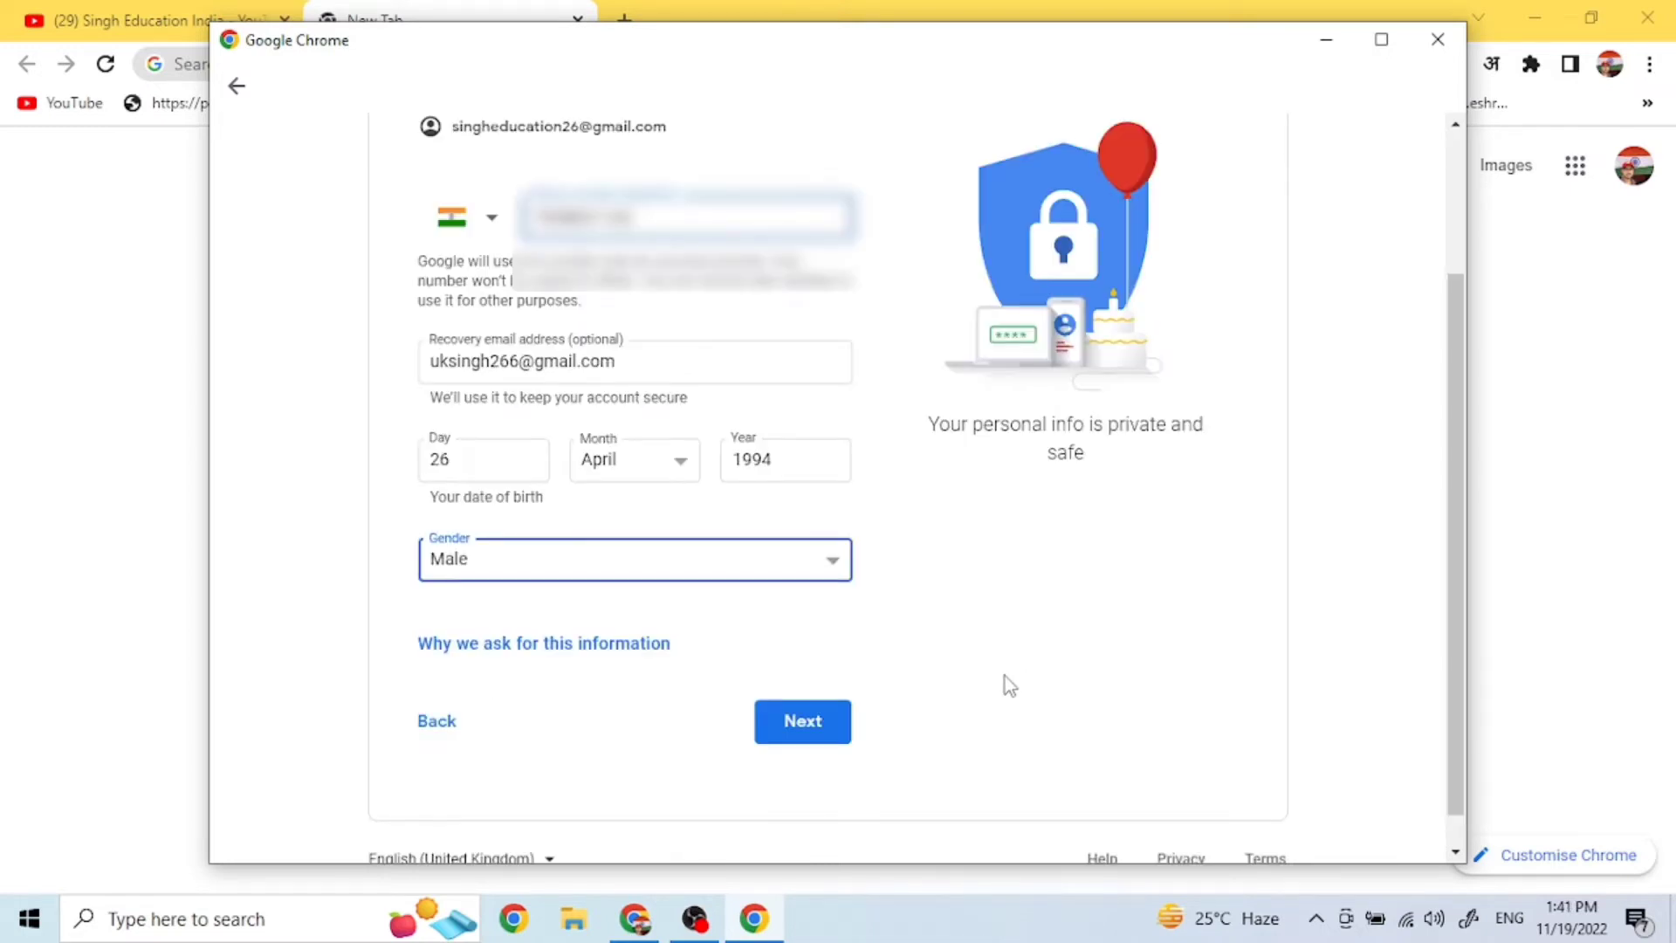
pyautogui.click(802, 723)
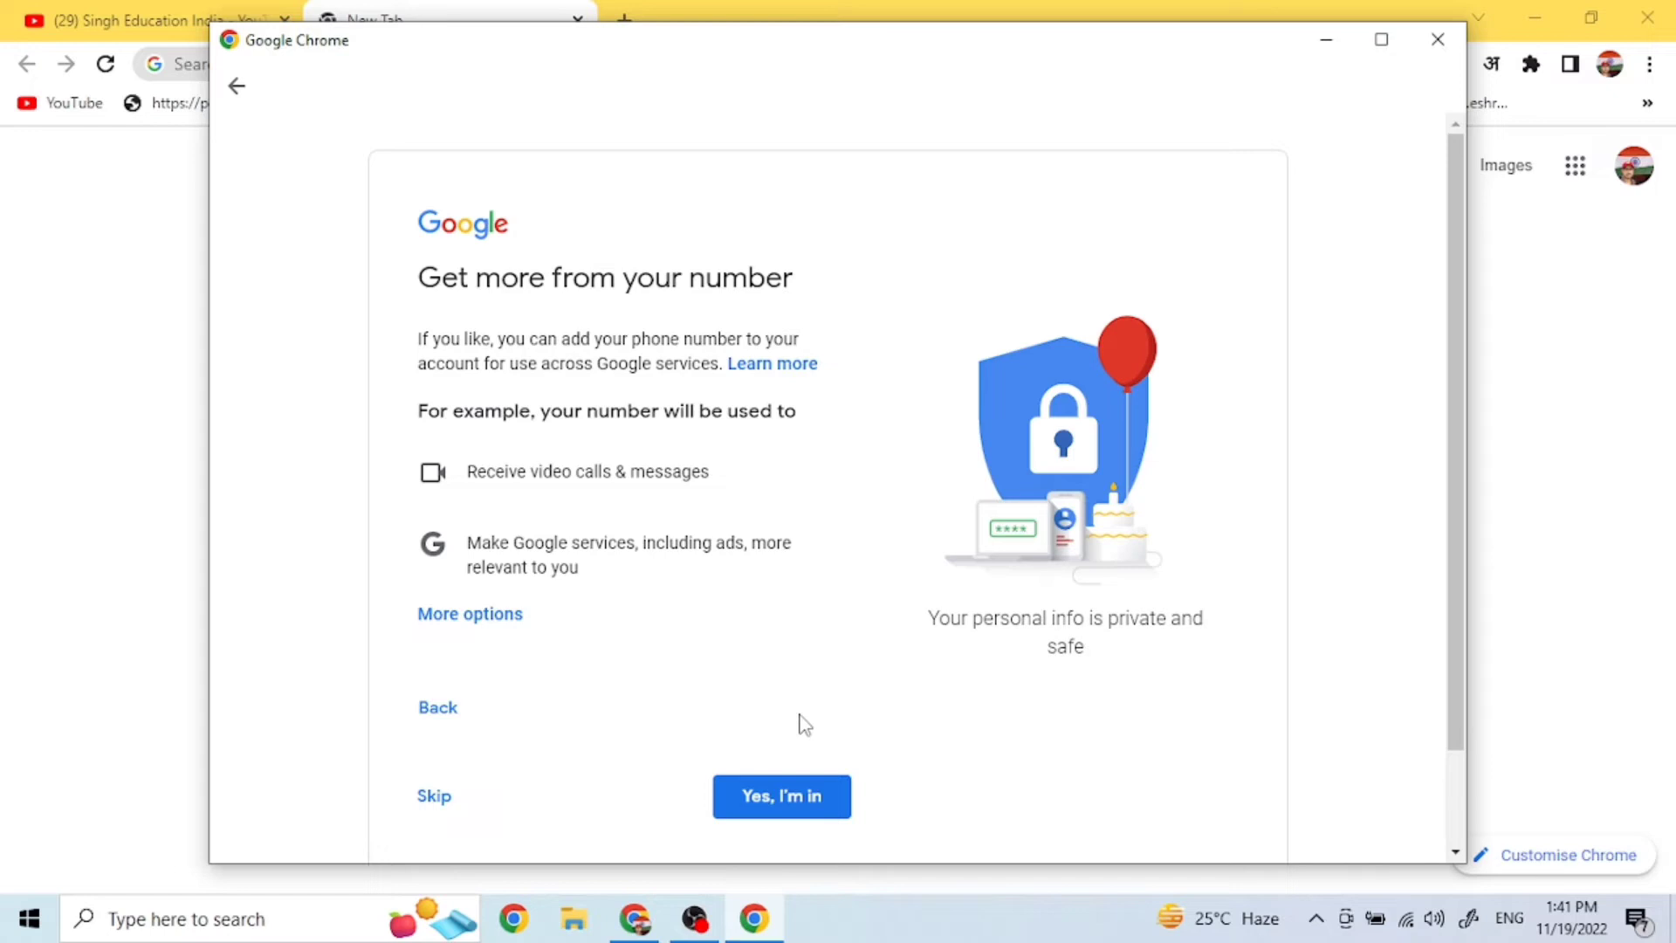
# Step: Allow the phone number across Google, agree to Privacy and Terms, and turn on sync
pyautogui.scroll(-1, 873, 611)
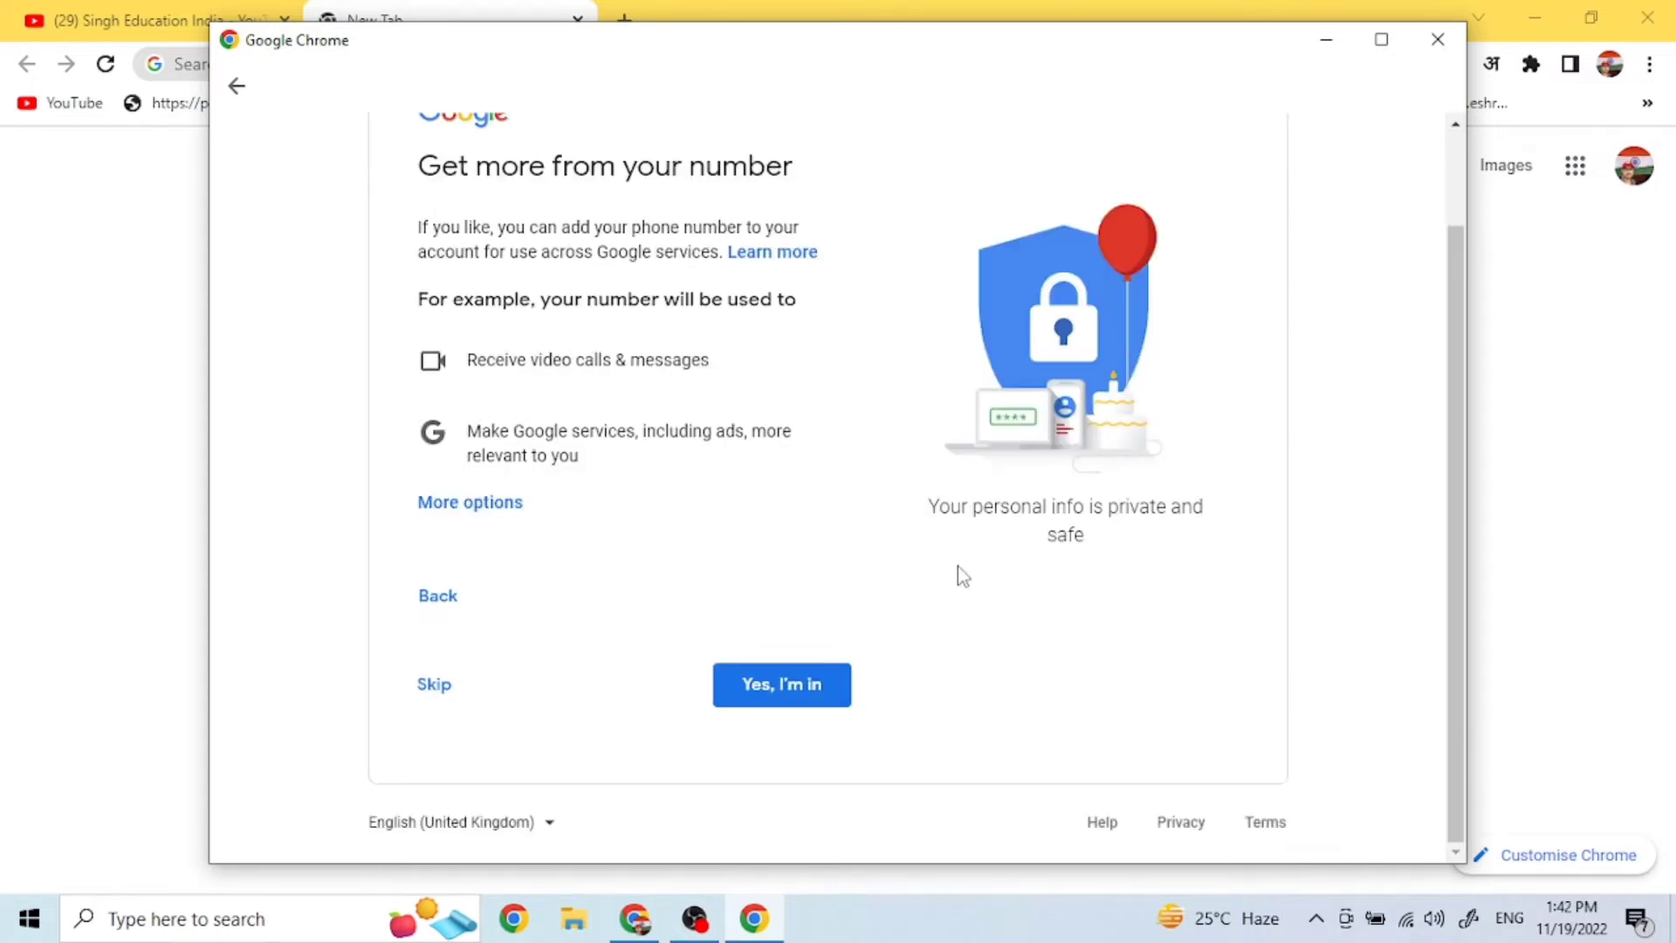
pyautogui.click(770, 690)
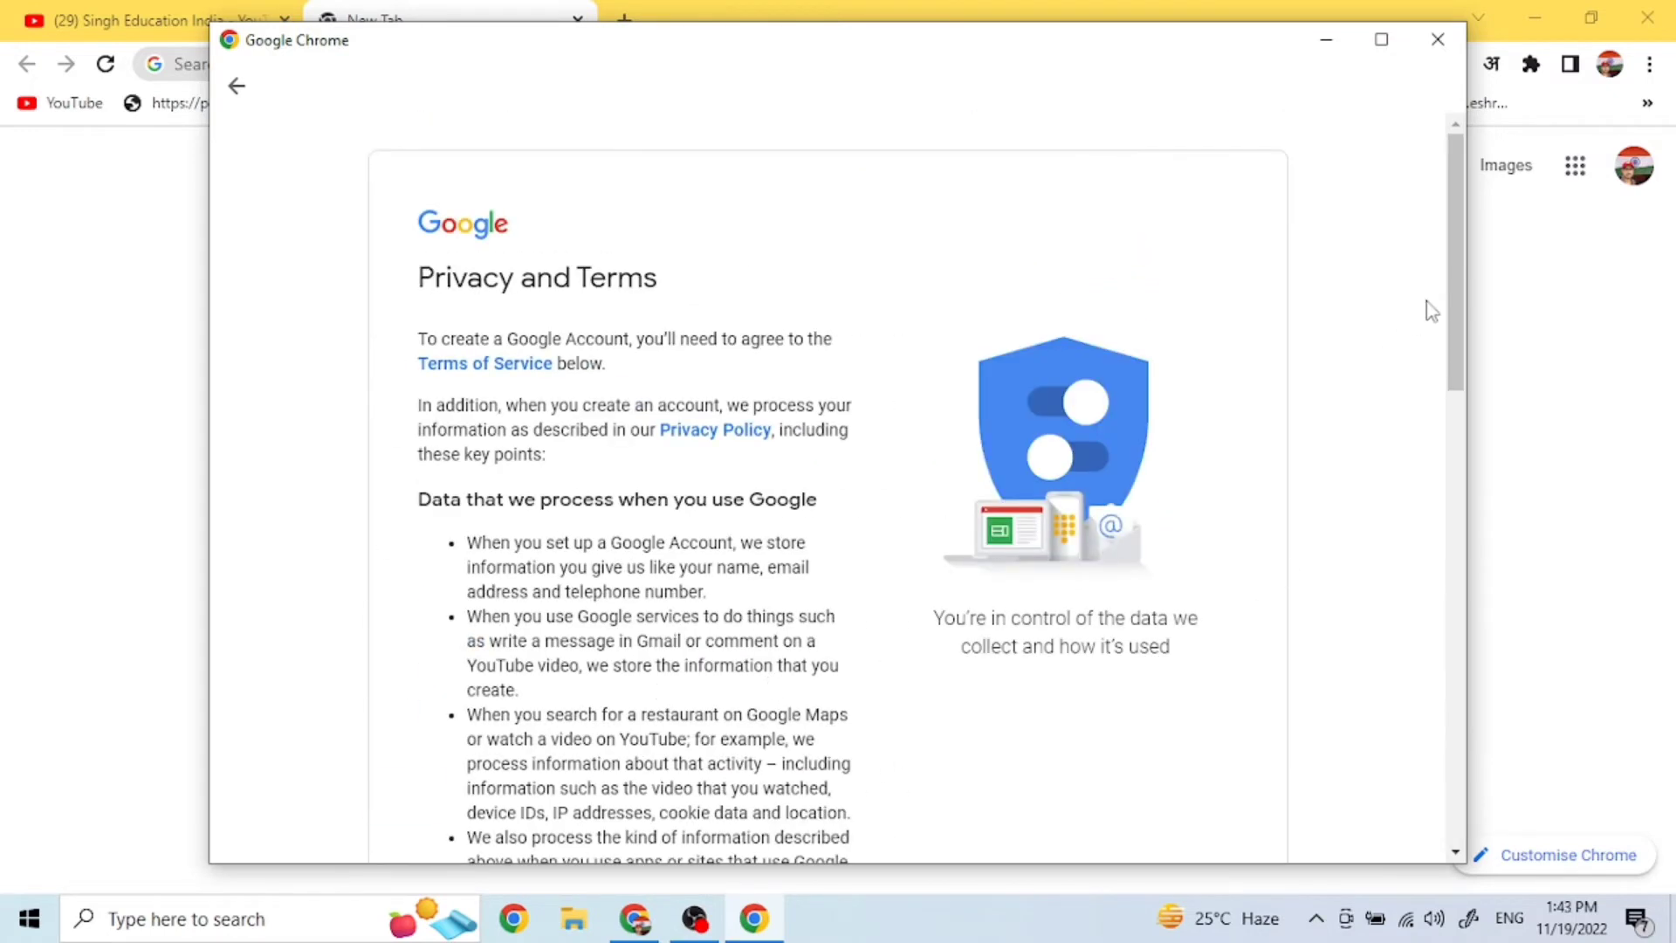
pyautogui.moveTo(1453, 331); pyautogui.dragTo(1449, 825)
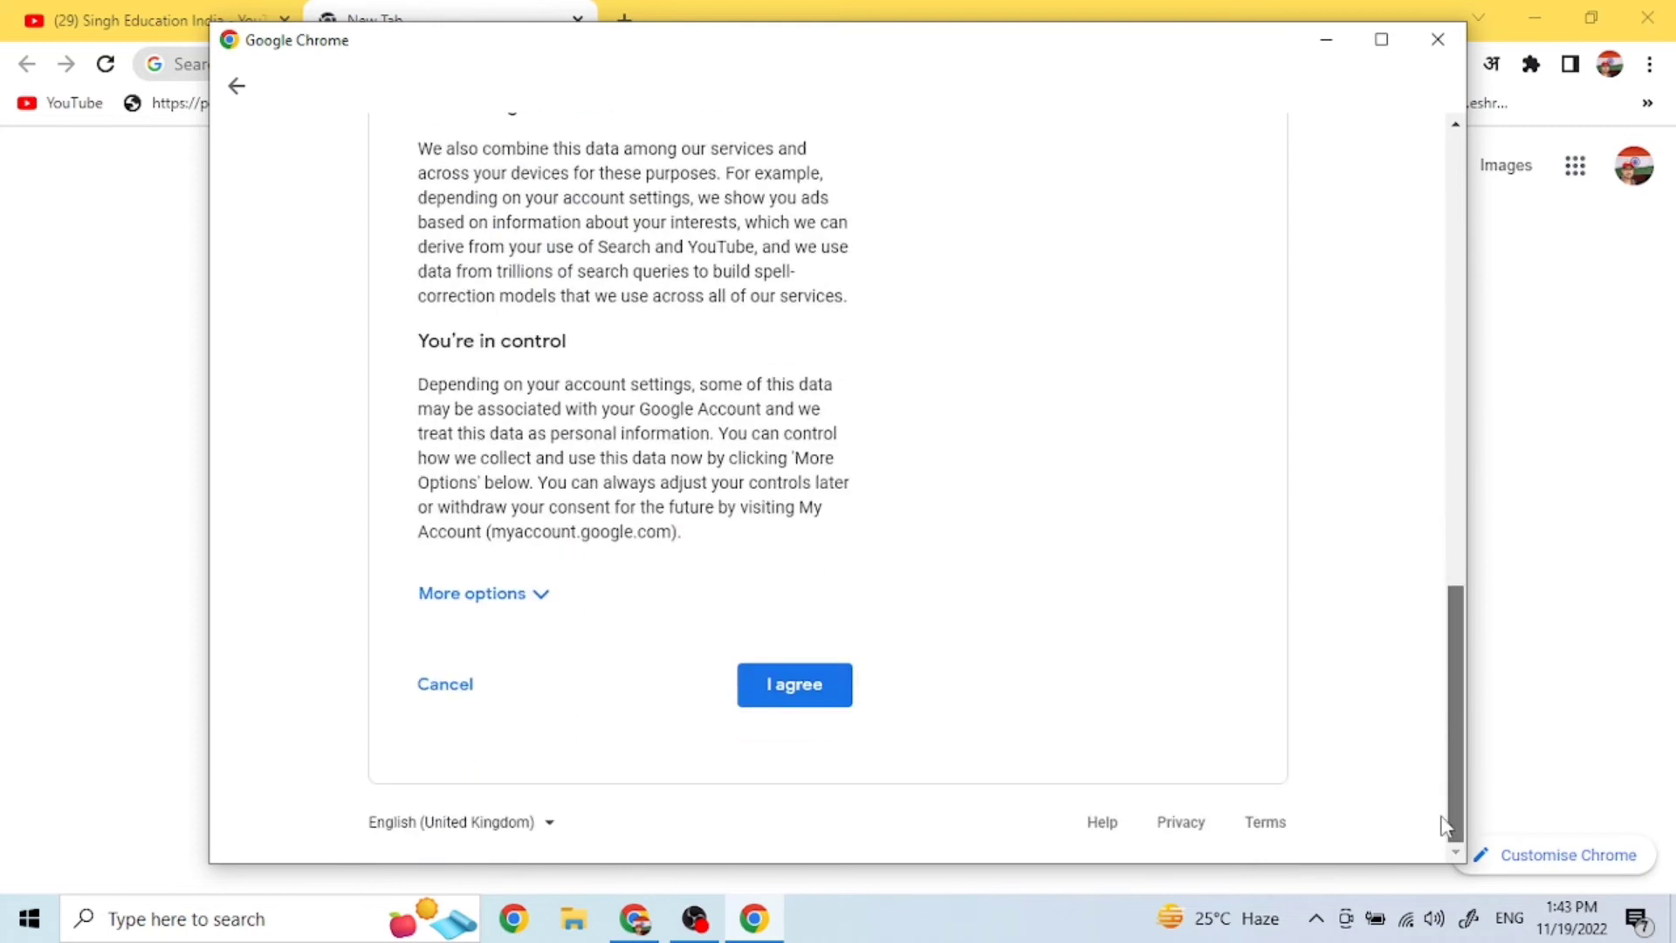
pyautogui.click(794, 698)
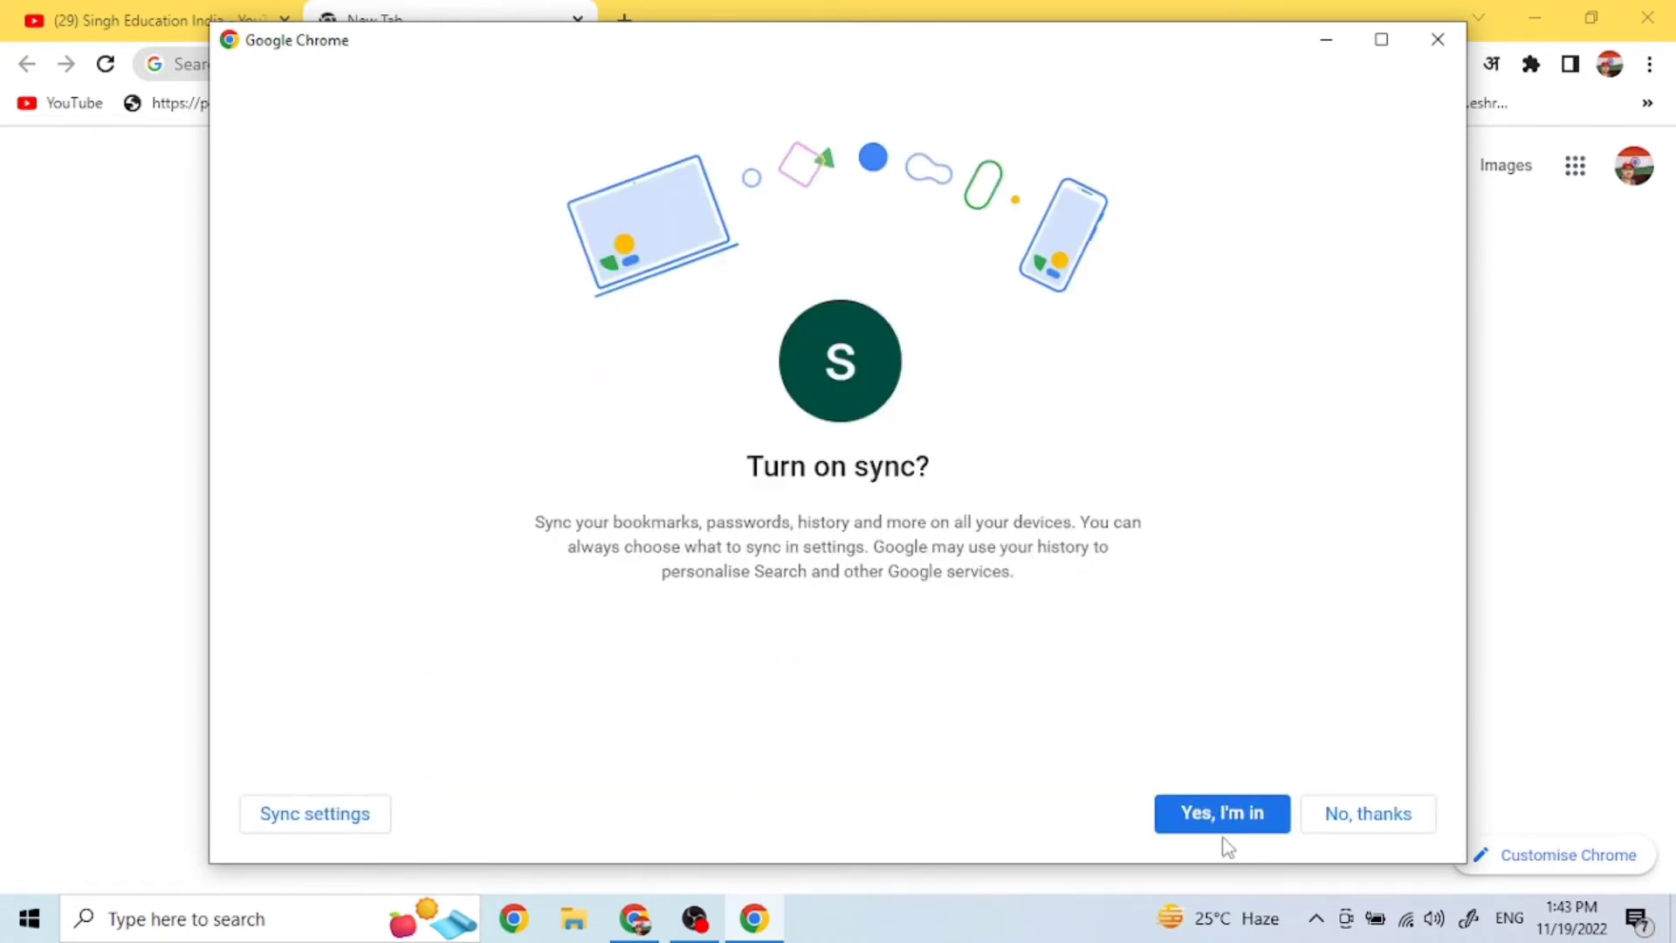
pyautogui.click(1221, 812)
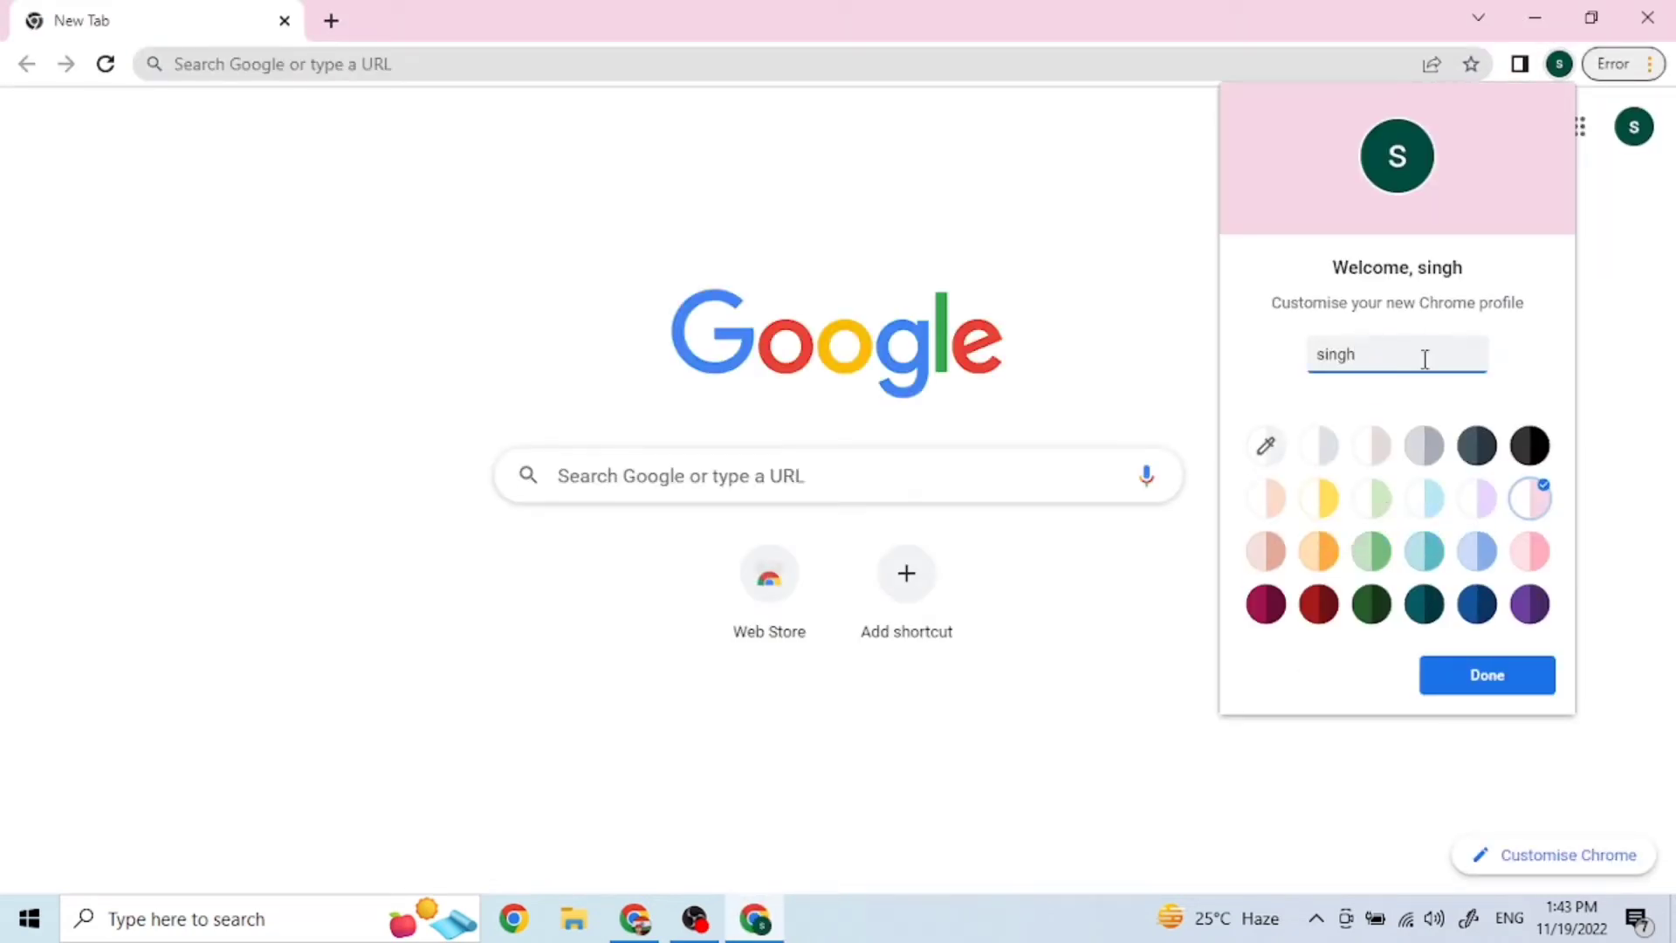
# Step: Name the Chrome profile 'Singh Education India', preview several colour themes, and keep the default light theme
pyautogui.press('BackSpace')
pyautogui.press('BackSpace')
pyautogui.press('BackSpace')
pyautogui.press('BackSpace')
pyautogui.press('BackSpace')
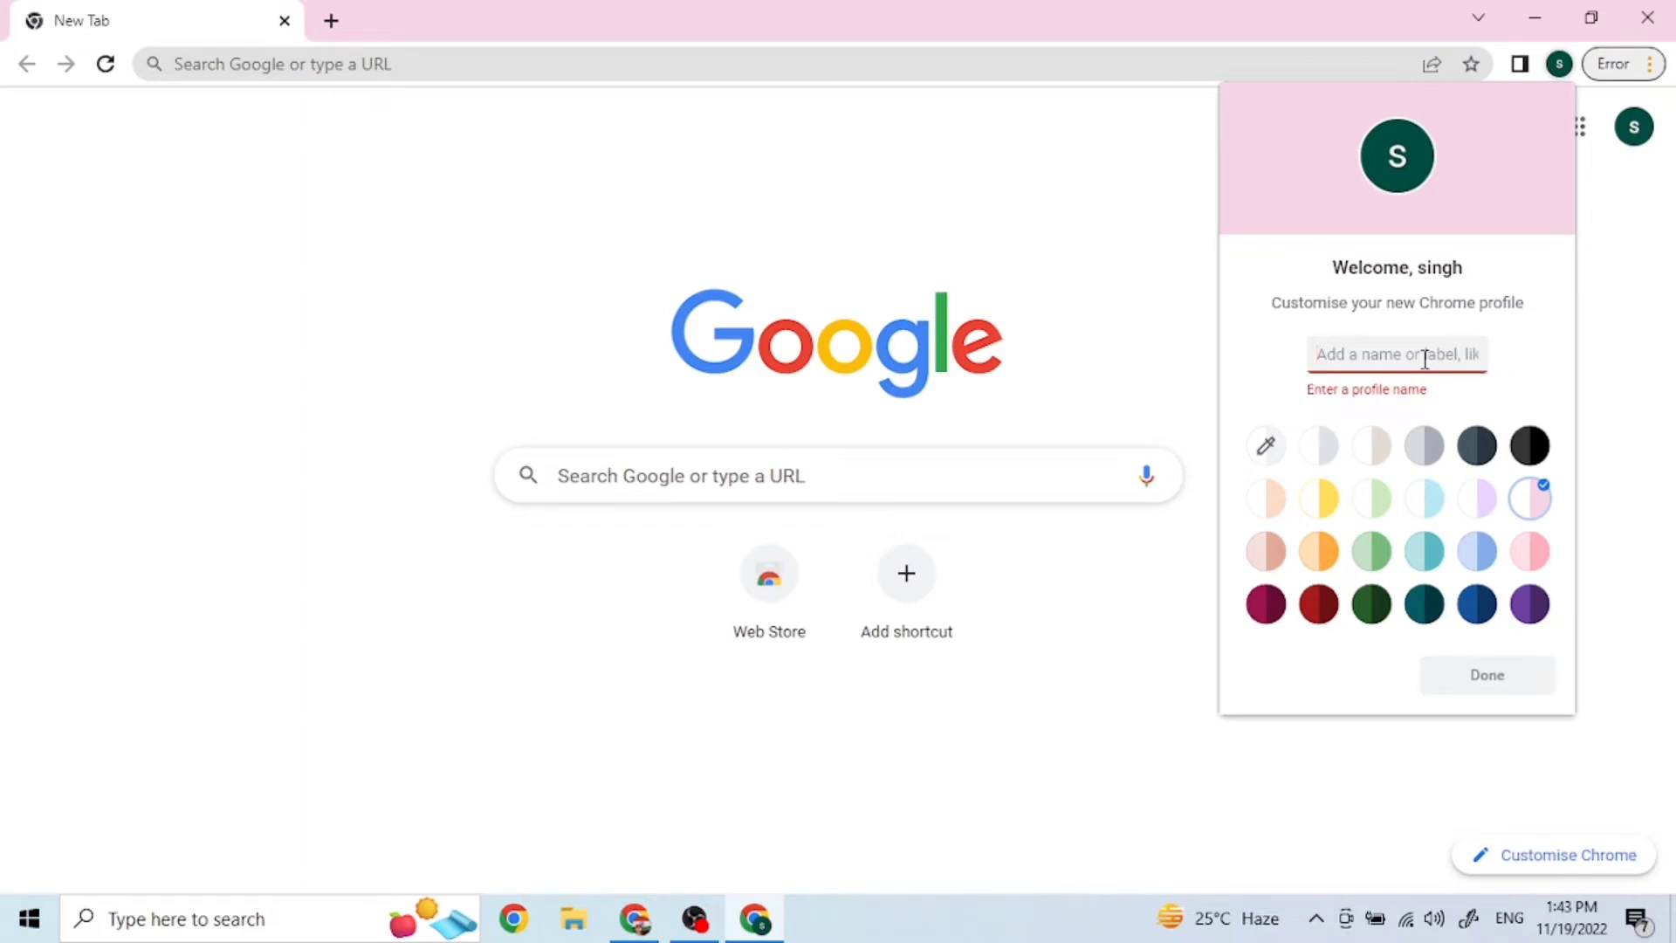
pyautogui.write('Singh')
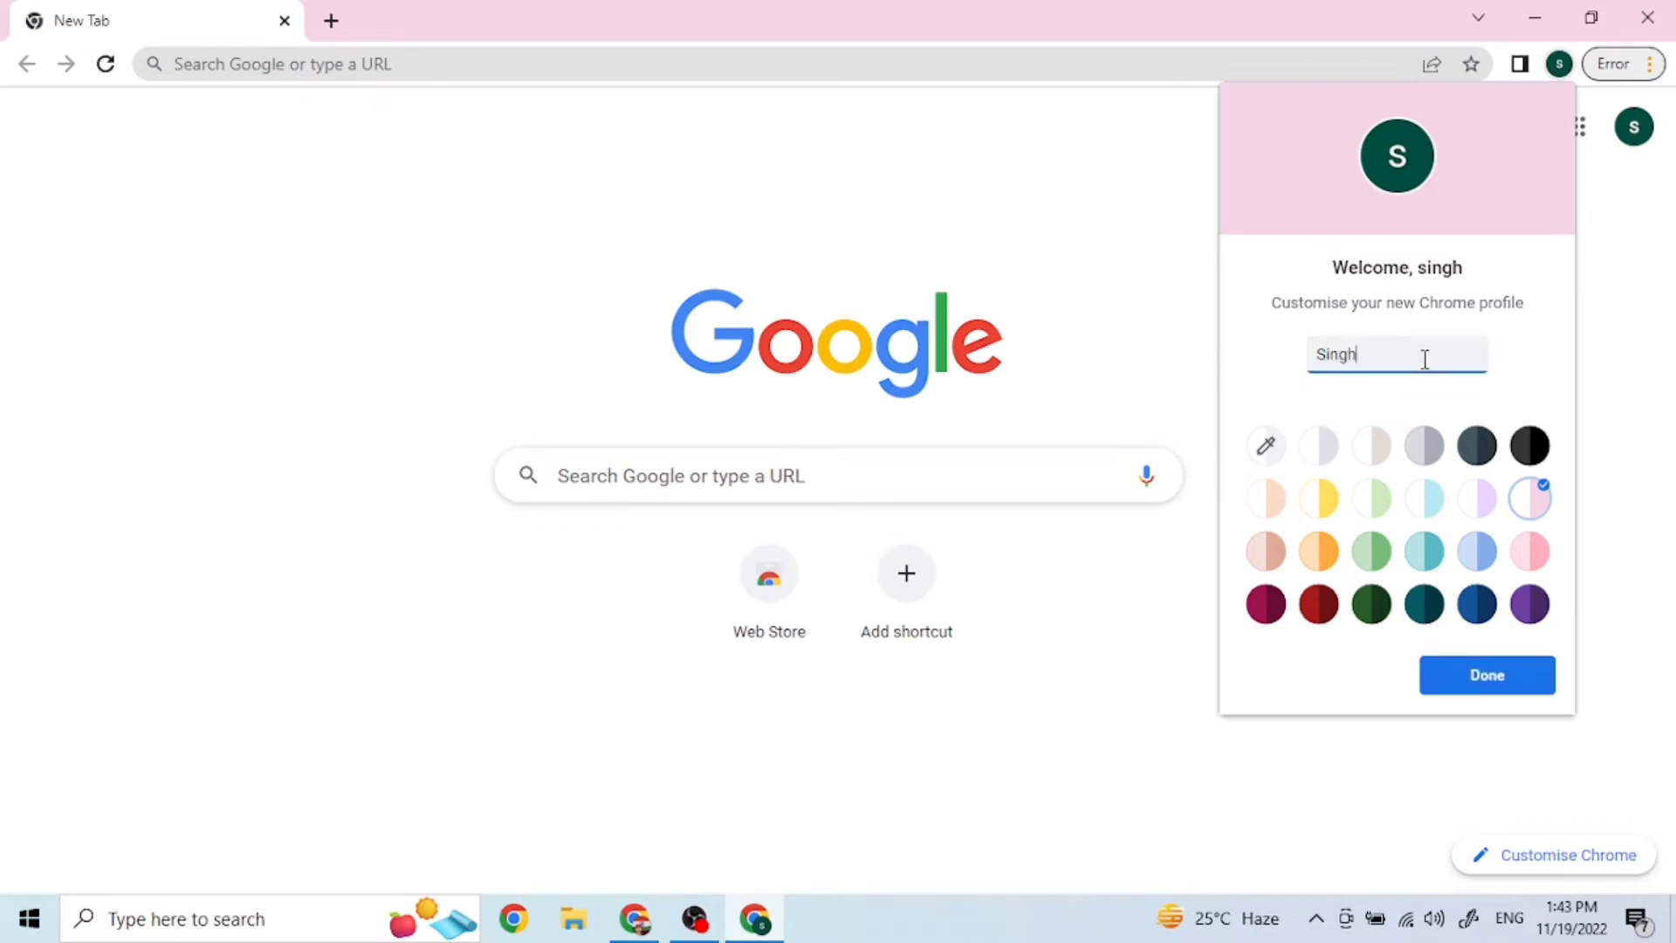
pyautogui.write(' Education India')
pyautogui.click(1426, 602)
pyautogui.click(1480, 605)
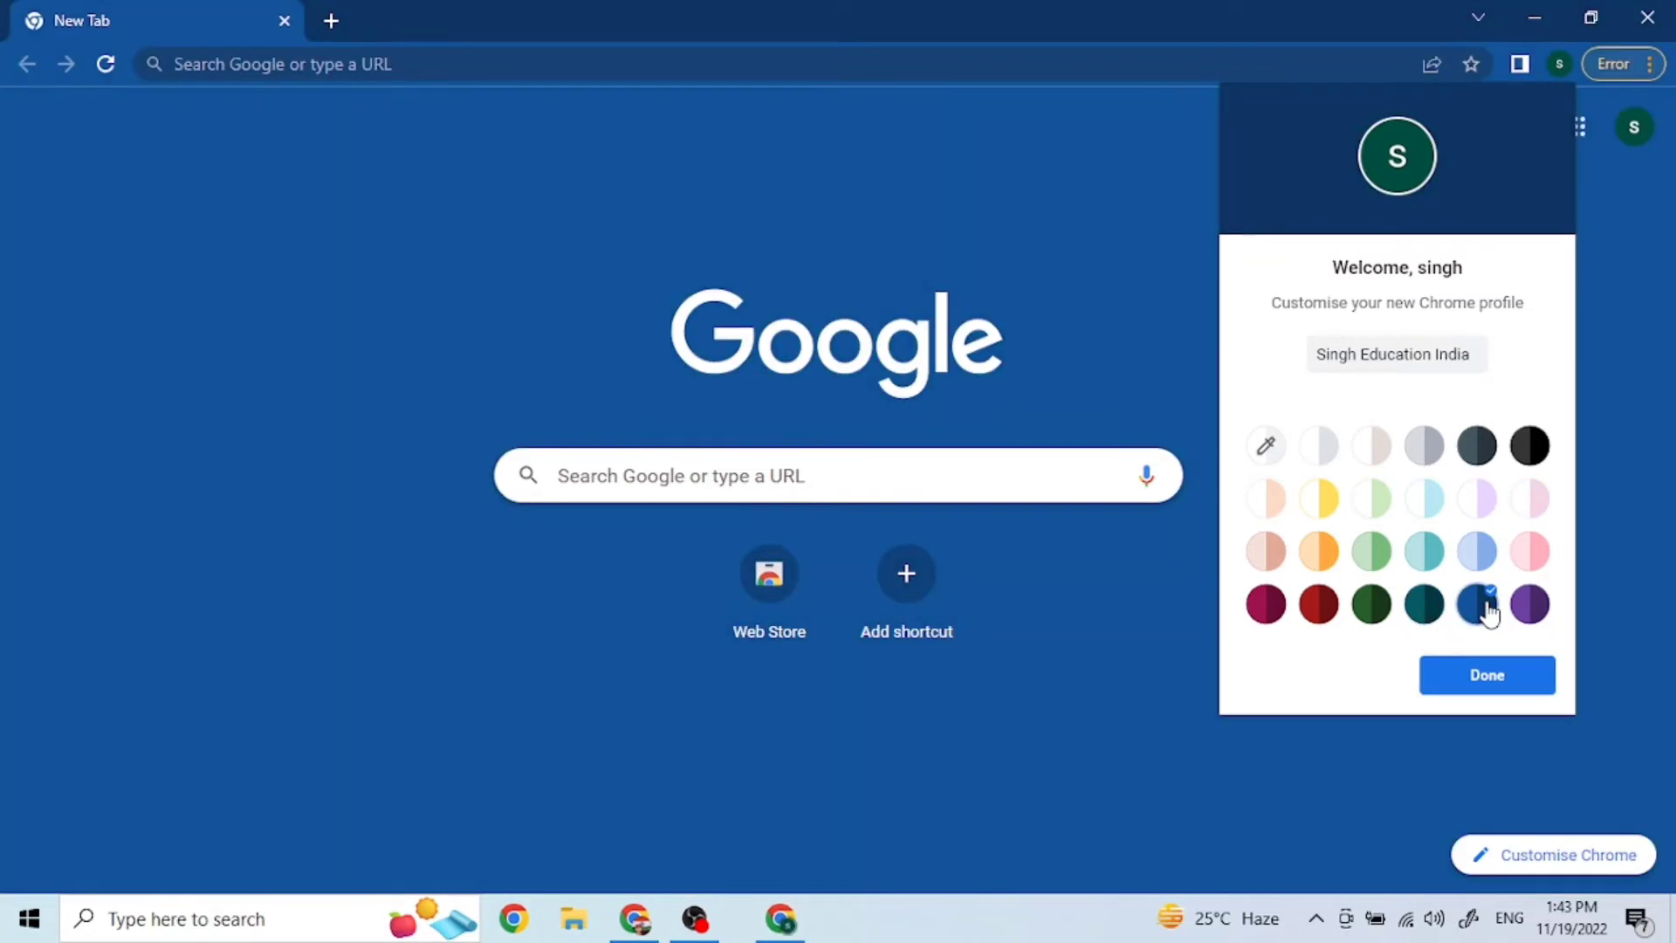
pyautogui.click(1478, 498)
pyautogui.click(1425, 499)
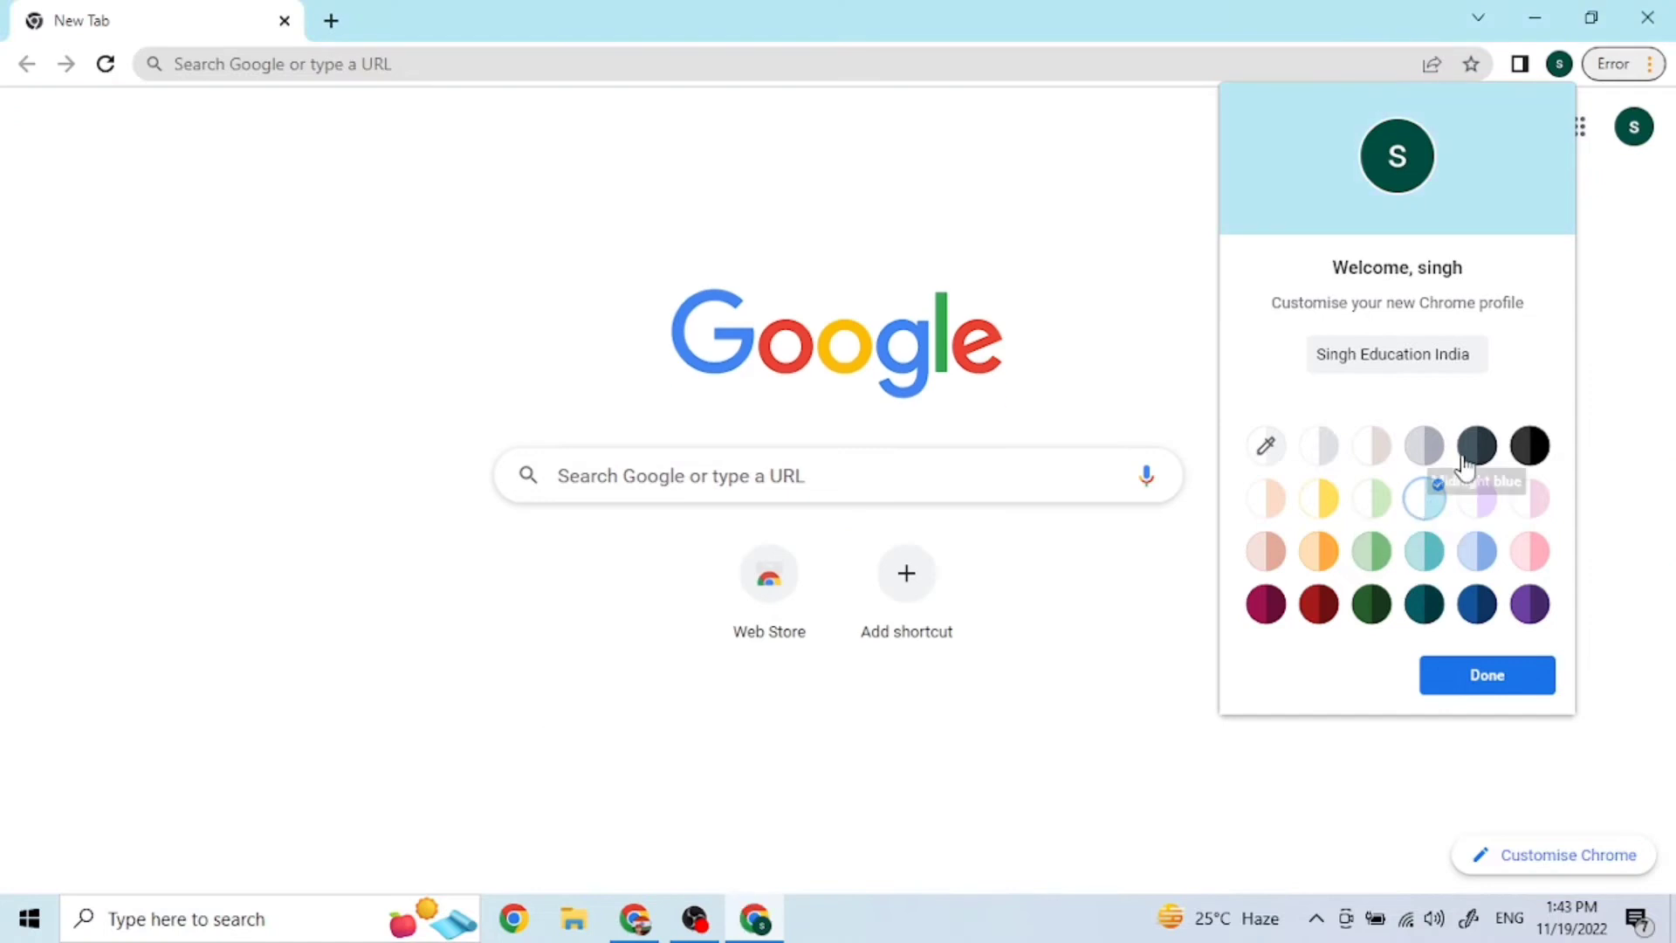
pyautogui.click(1478, 446)
pyautogui.click(1536, 452)
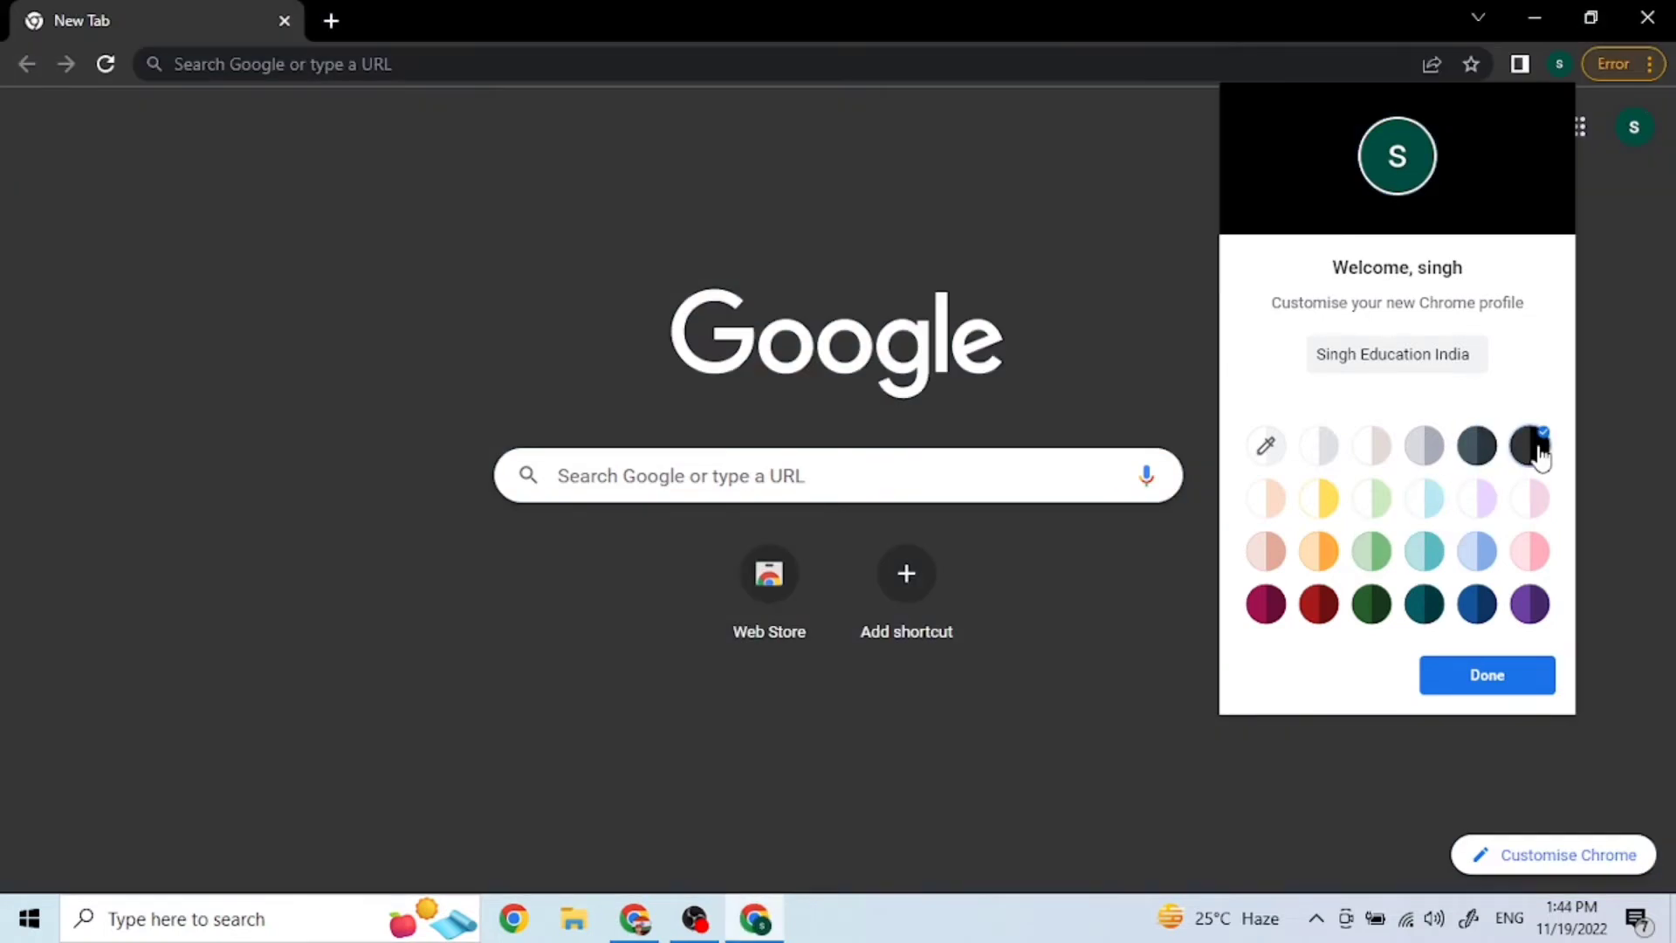
pyautogui.click(1332, 450)
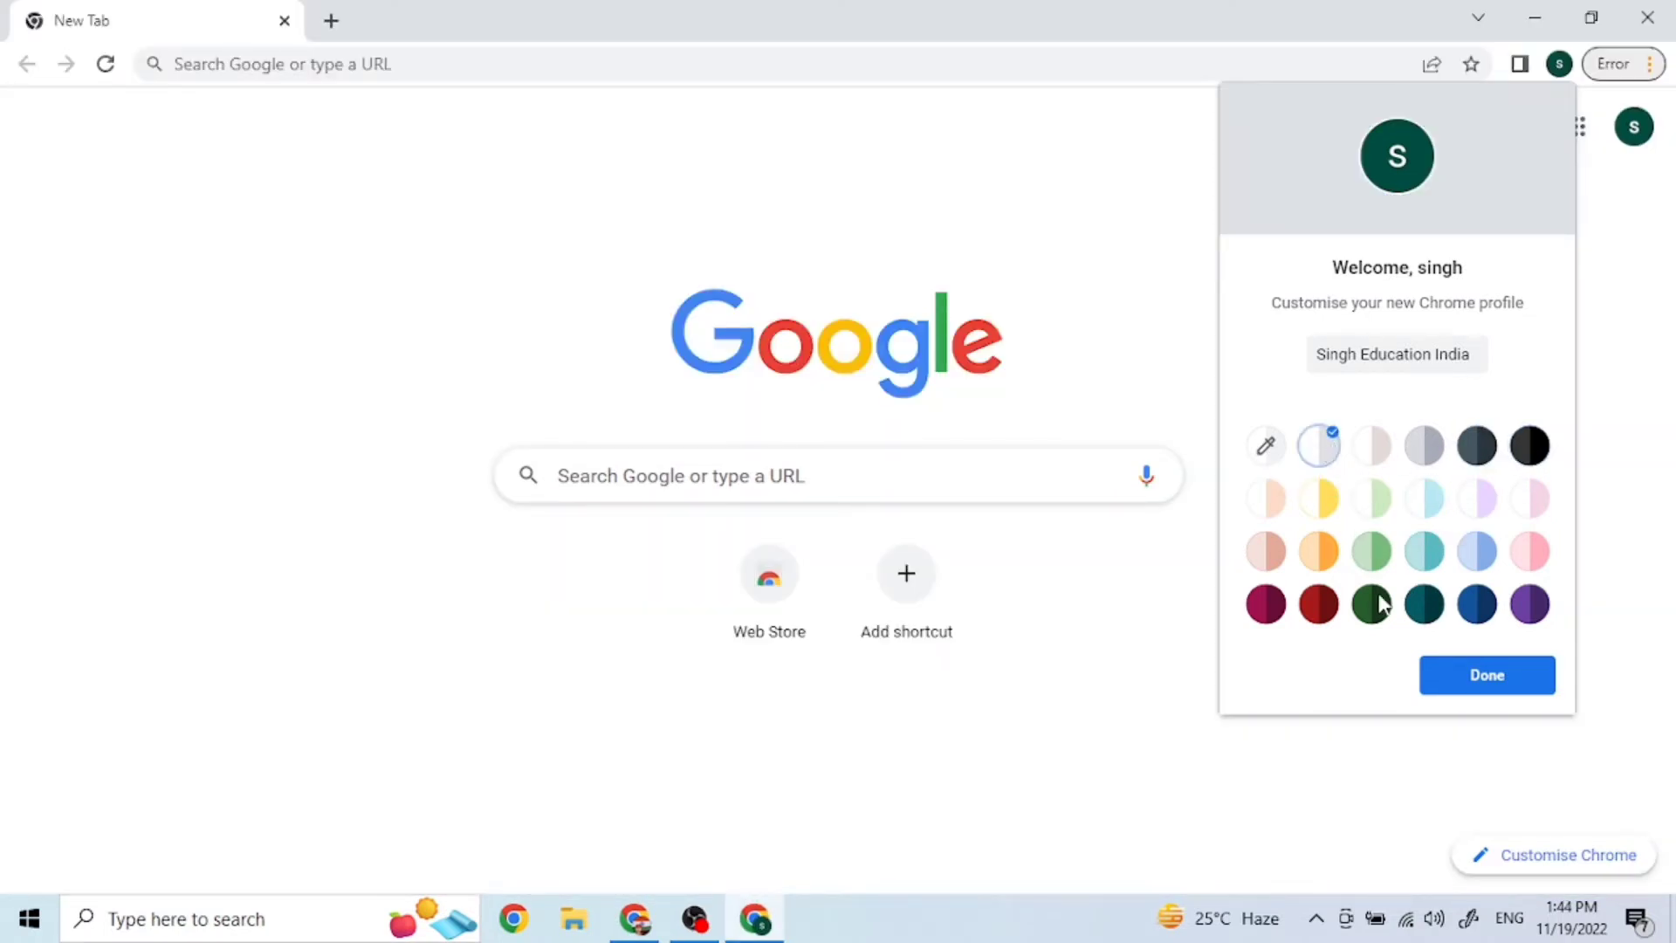
pyautogui.click(1425, 603)
pyautogui.click(1325, 559)
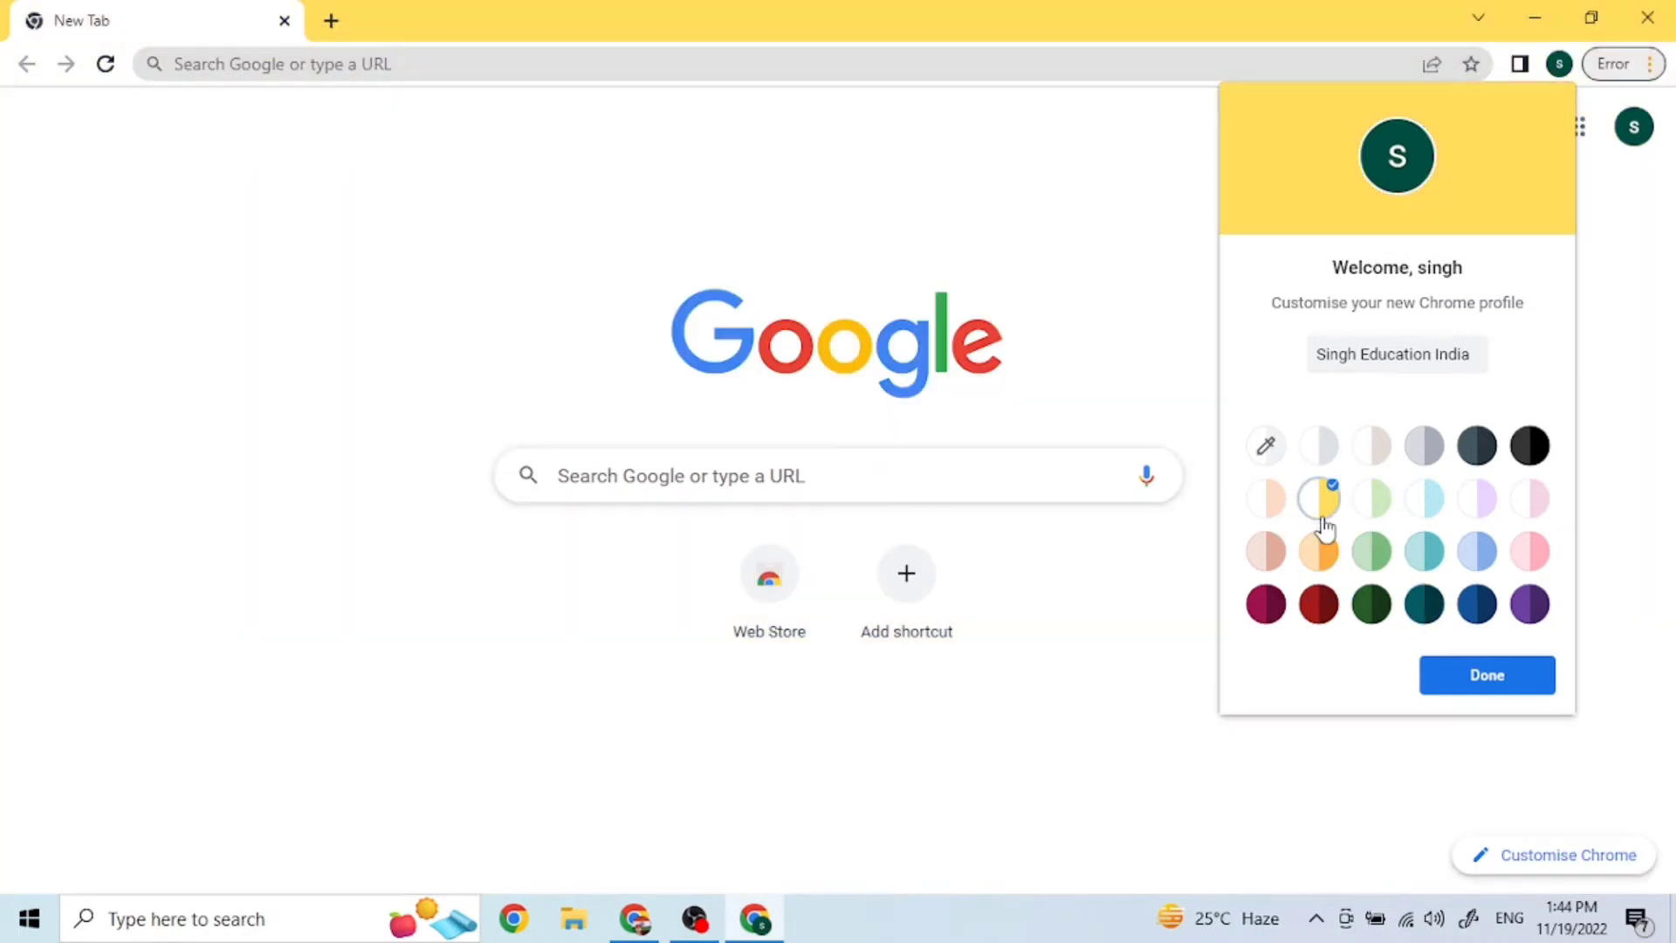
pyautogui.click(1321, 456)
pyautogui.click(1277, 606)
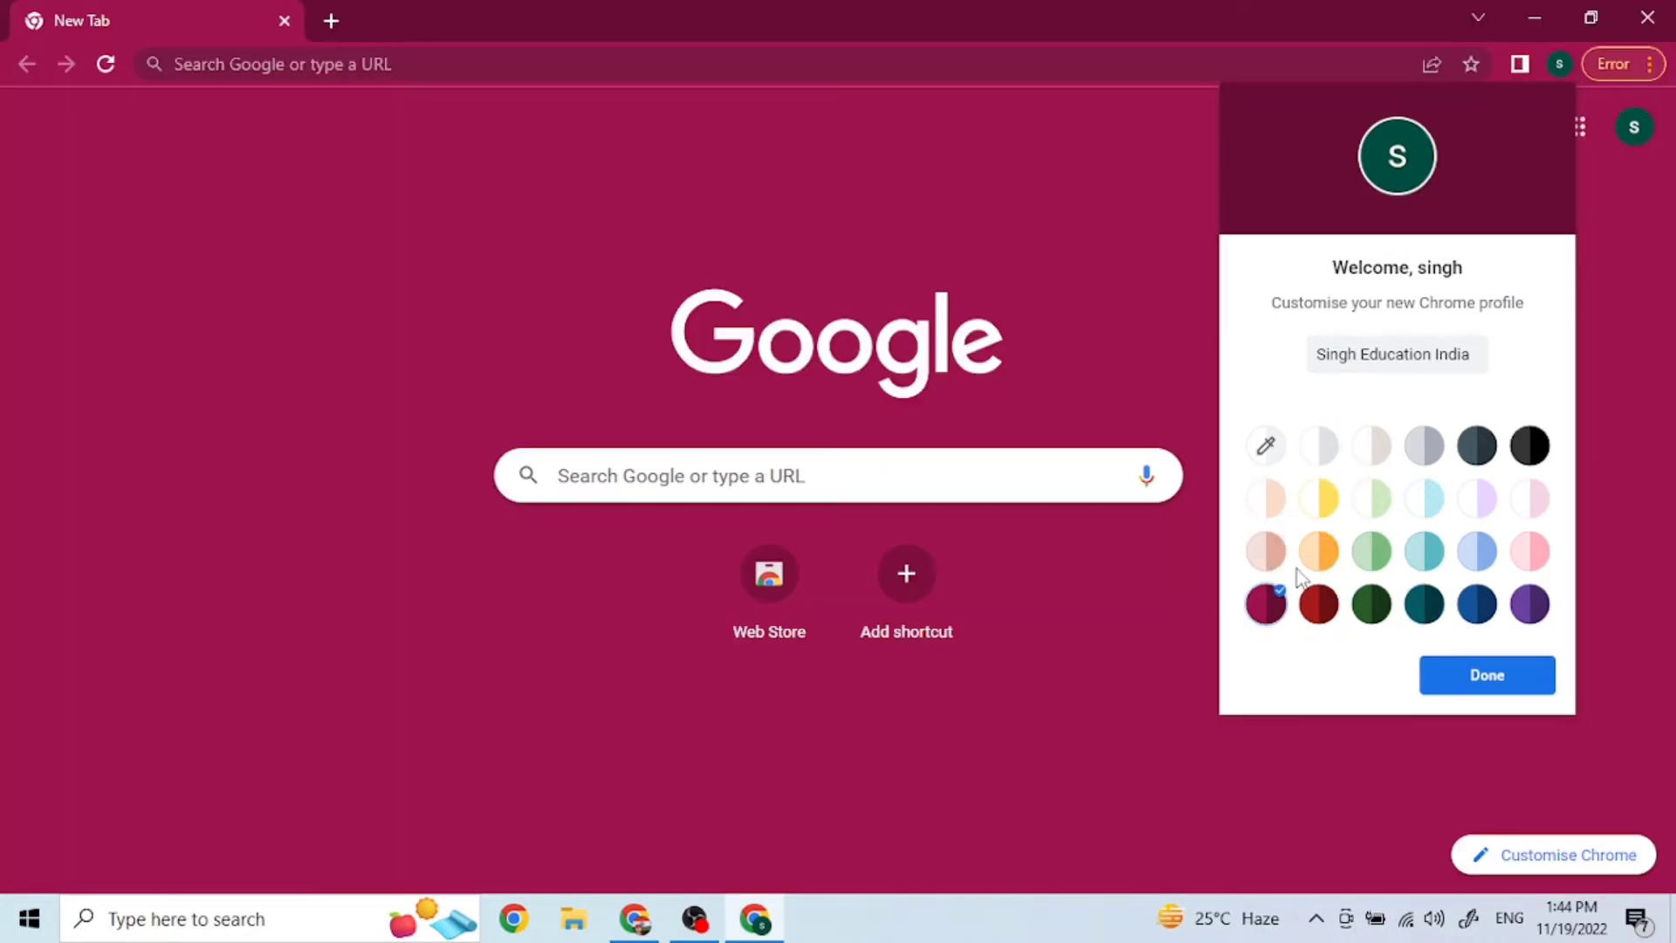
pyautogui.click(1329, 452)
pyautogui.click(1488, 676)
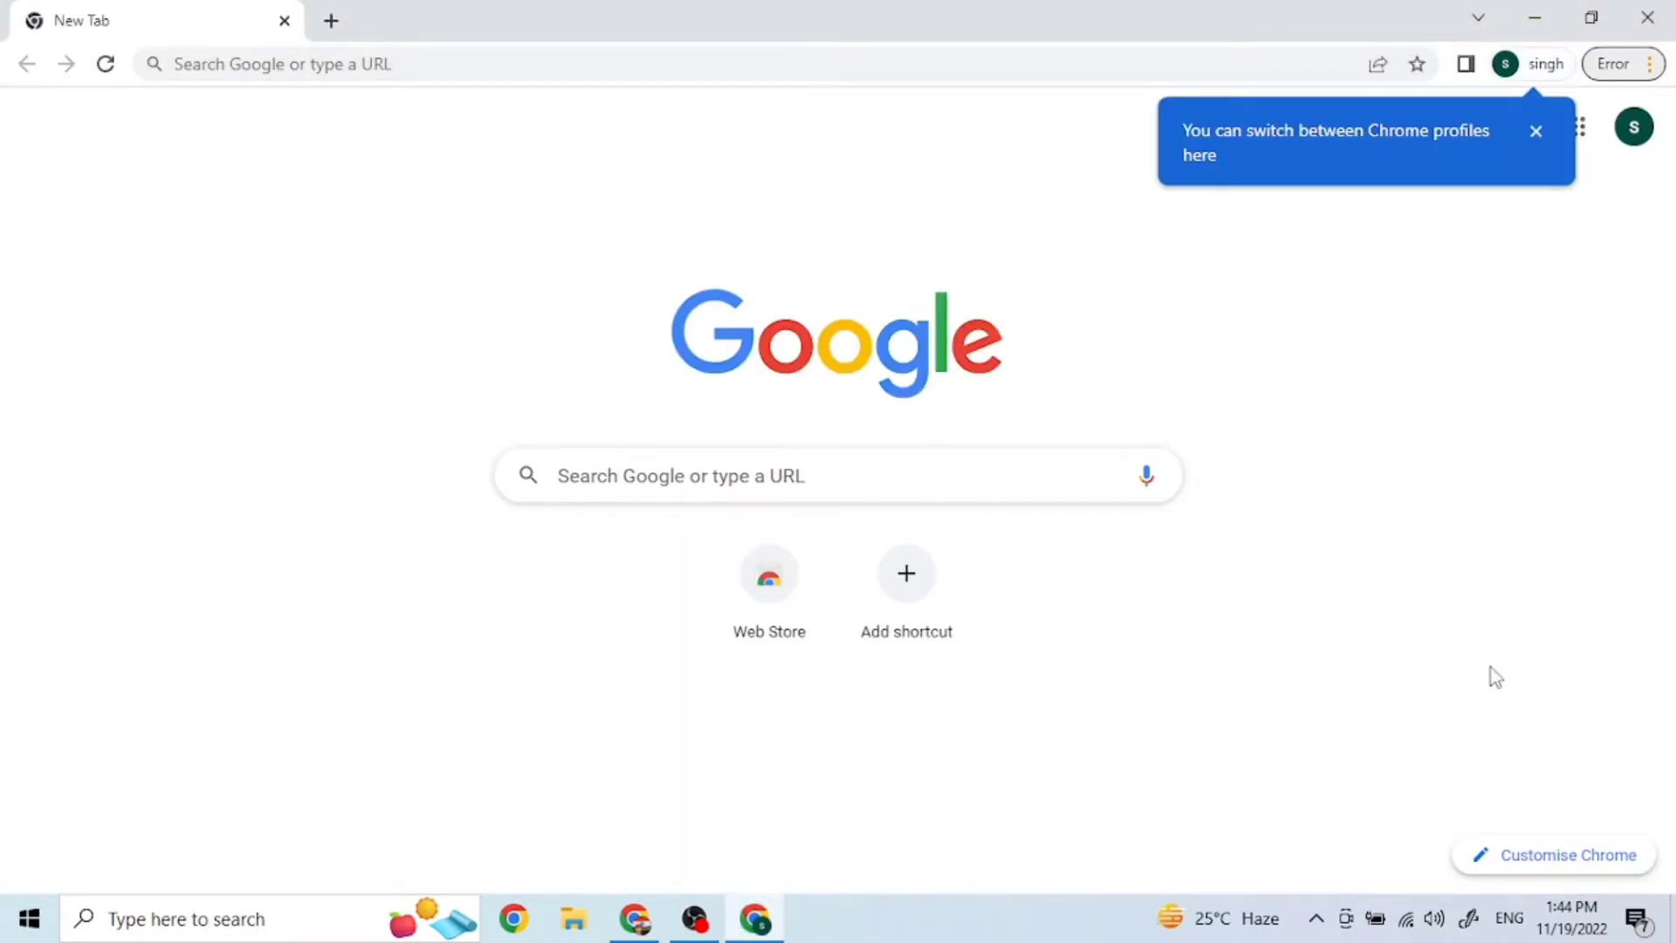
# Step: Check the signed-in account details, then search Google for 'youtube'
pyautogui.click(1635, 127)
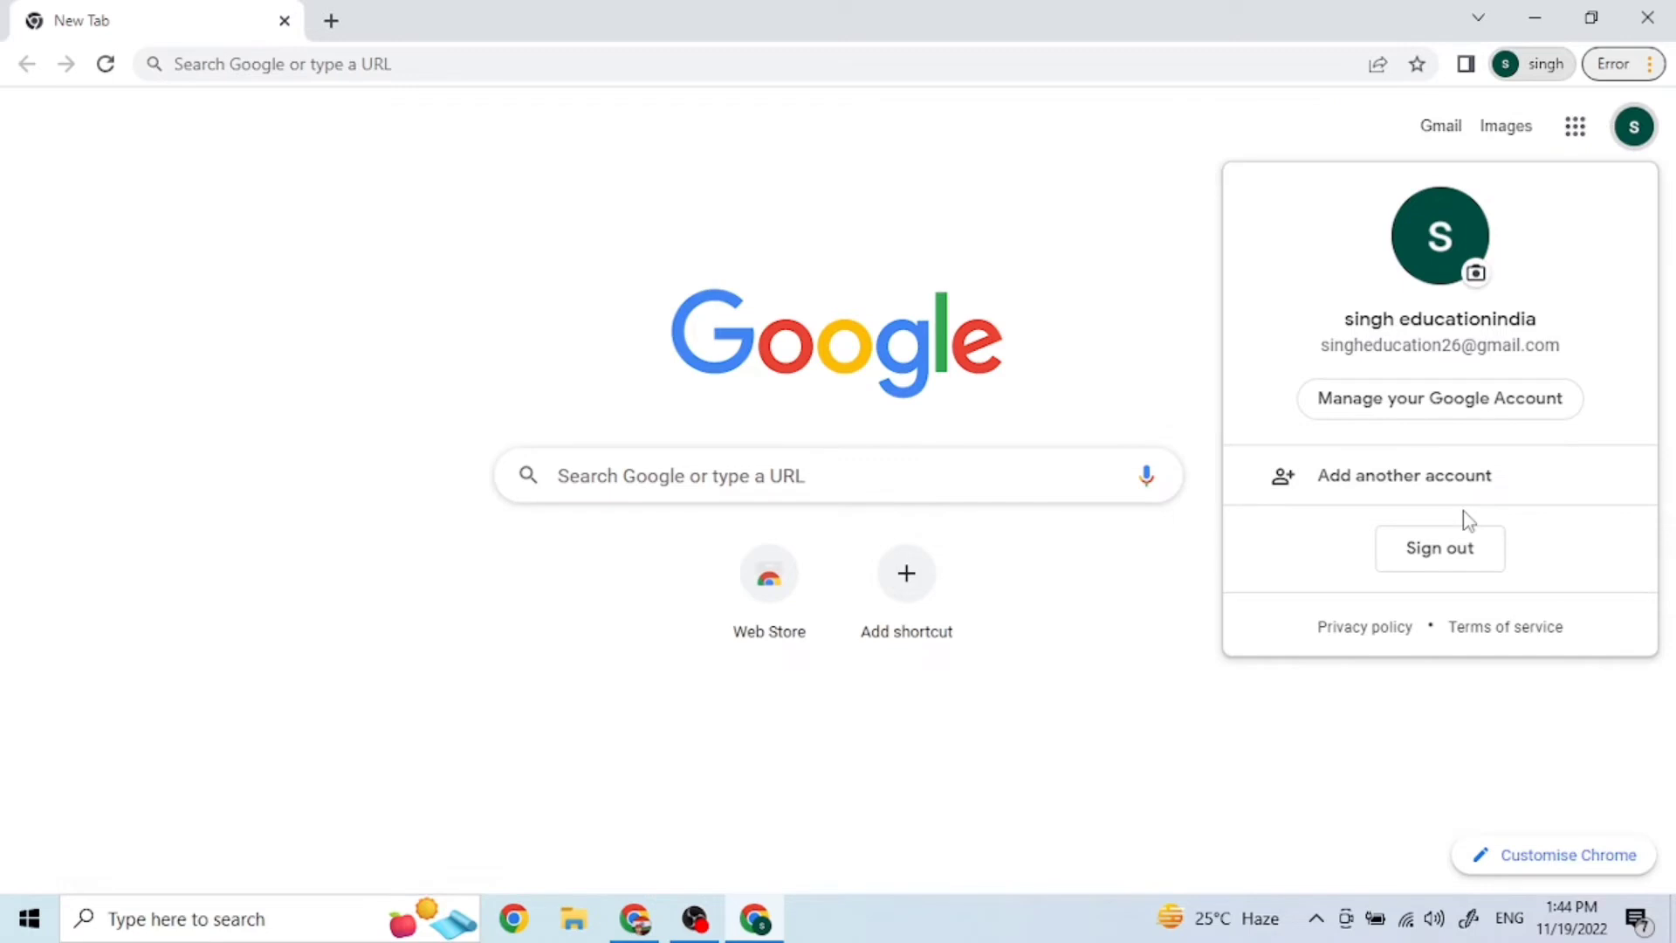
pyautogui.click(1165, 254)
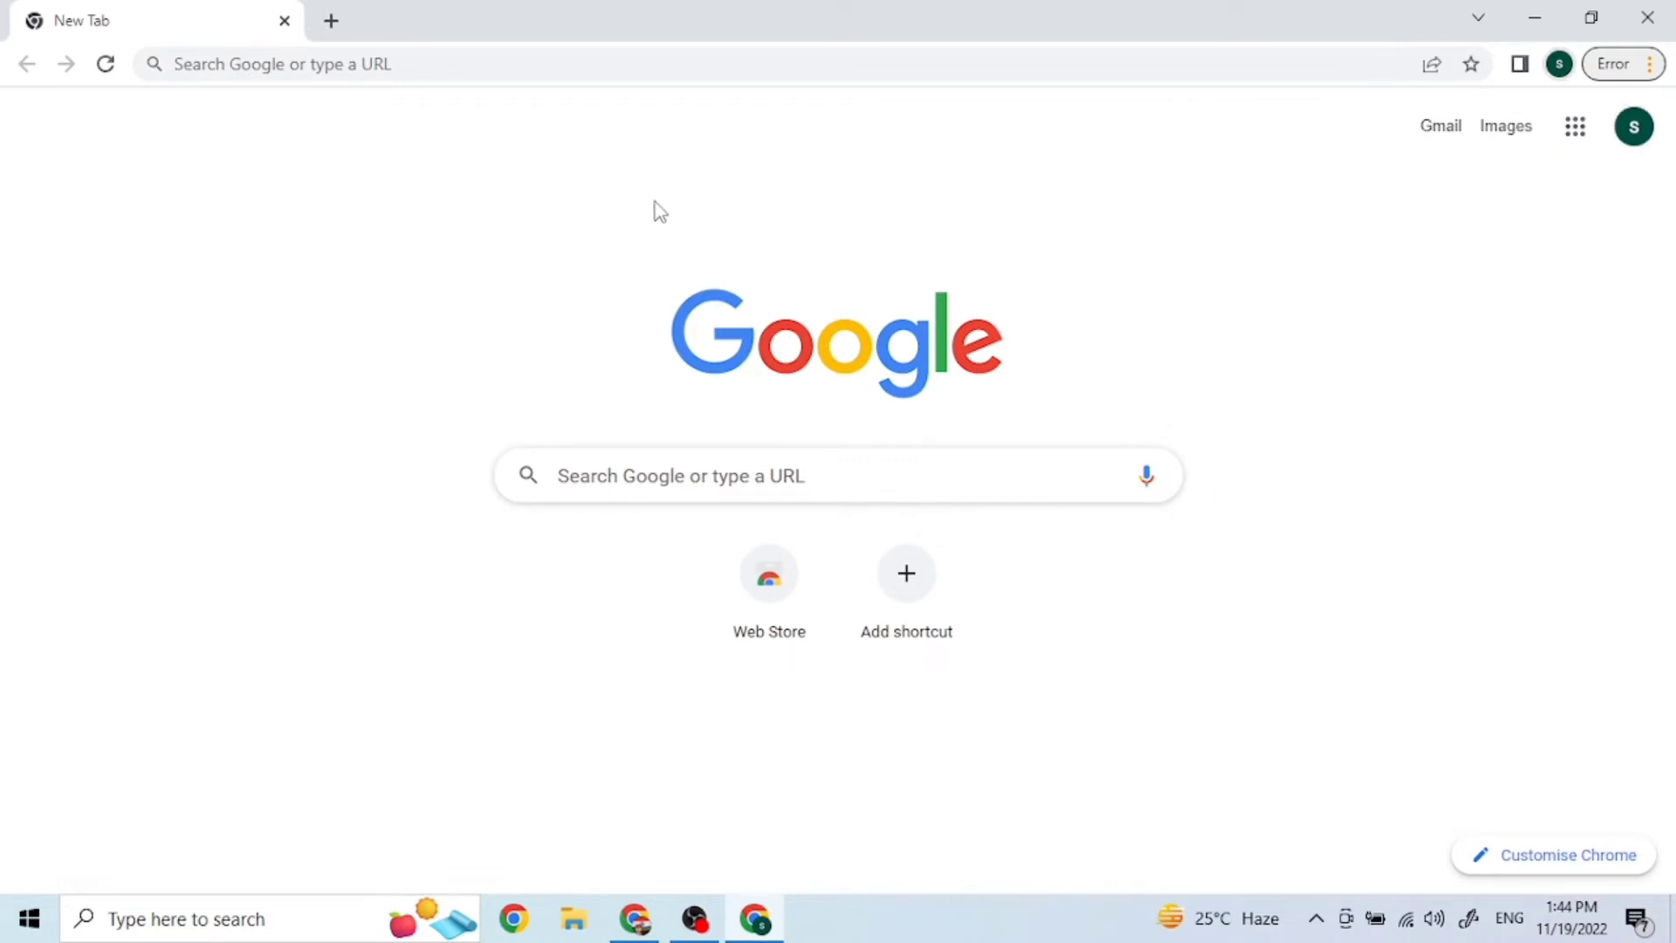
pyautogui.click(264, 65)
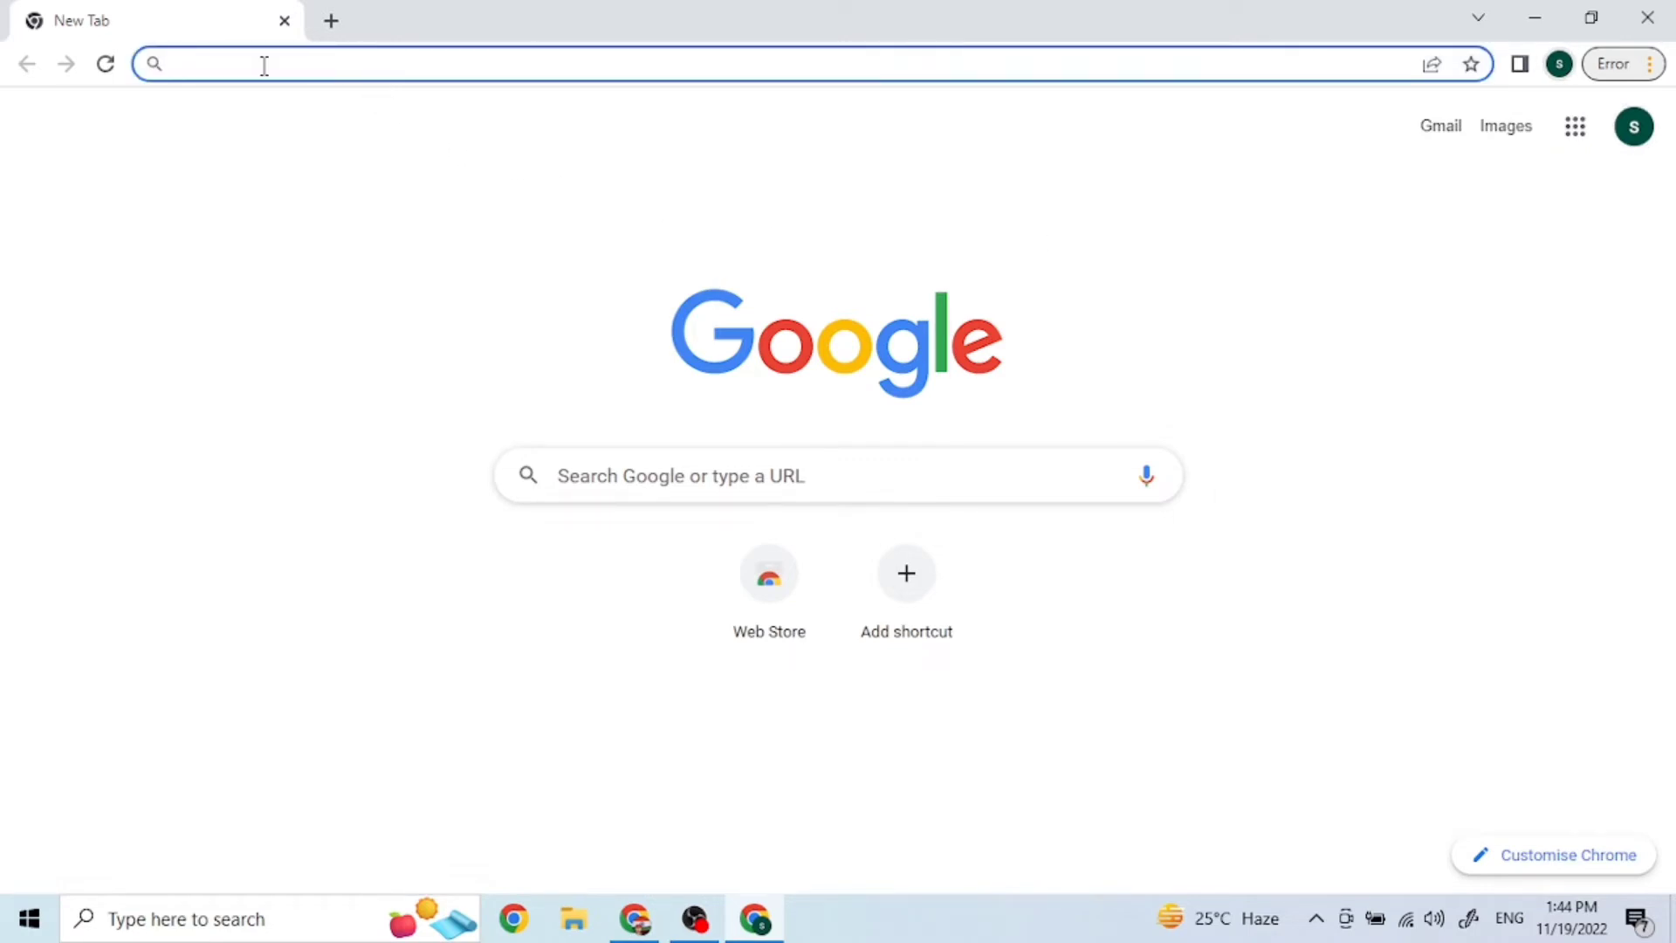
pyautogui.write('yop')
pyautogui.press('BackSpace')
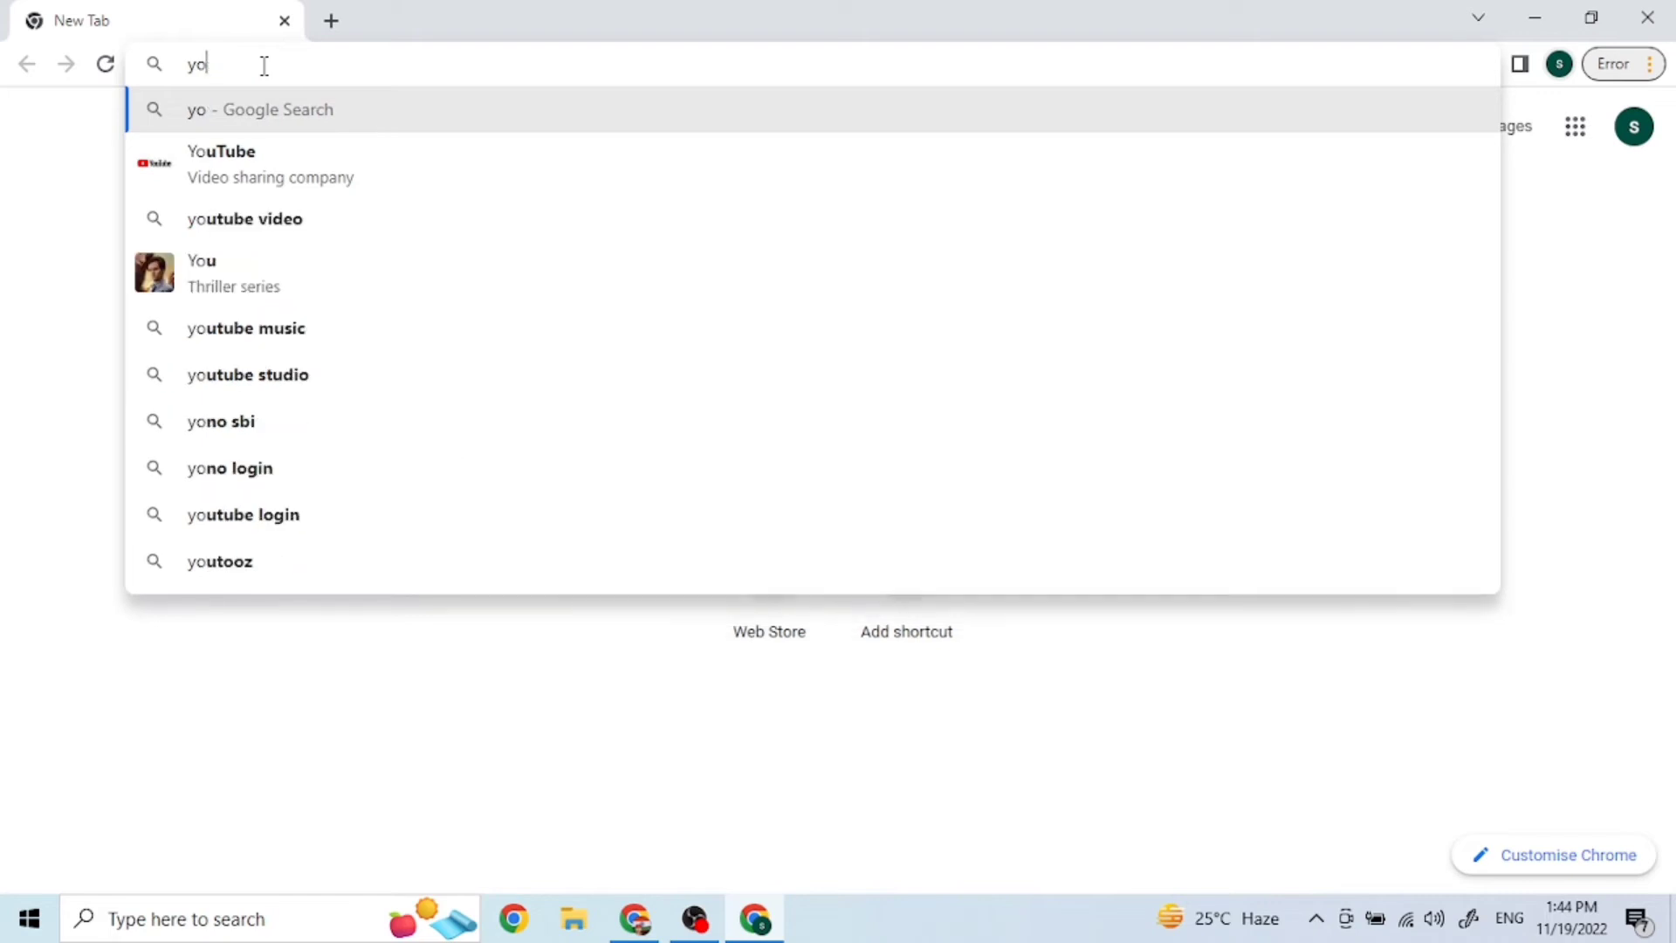
pyautogui.write('utube')
pyautogui.press('Return')
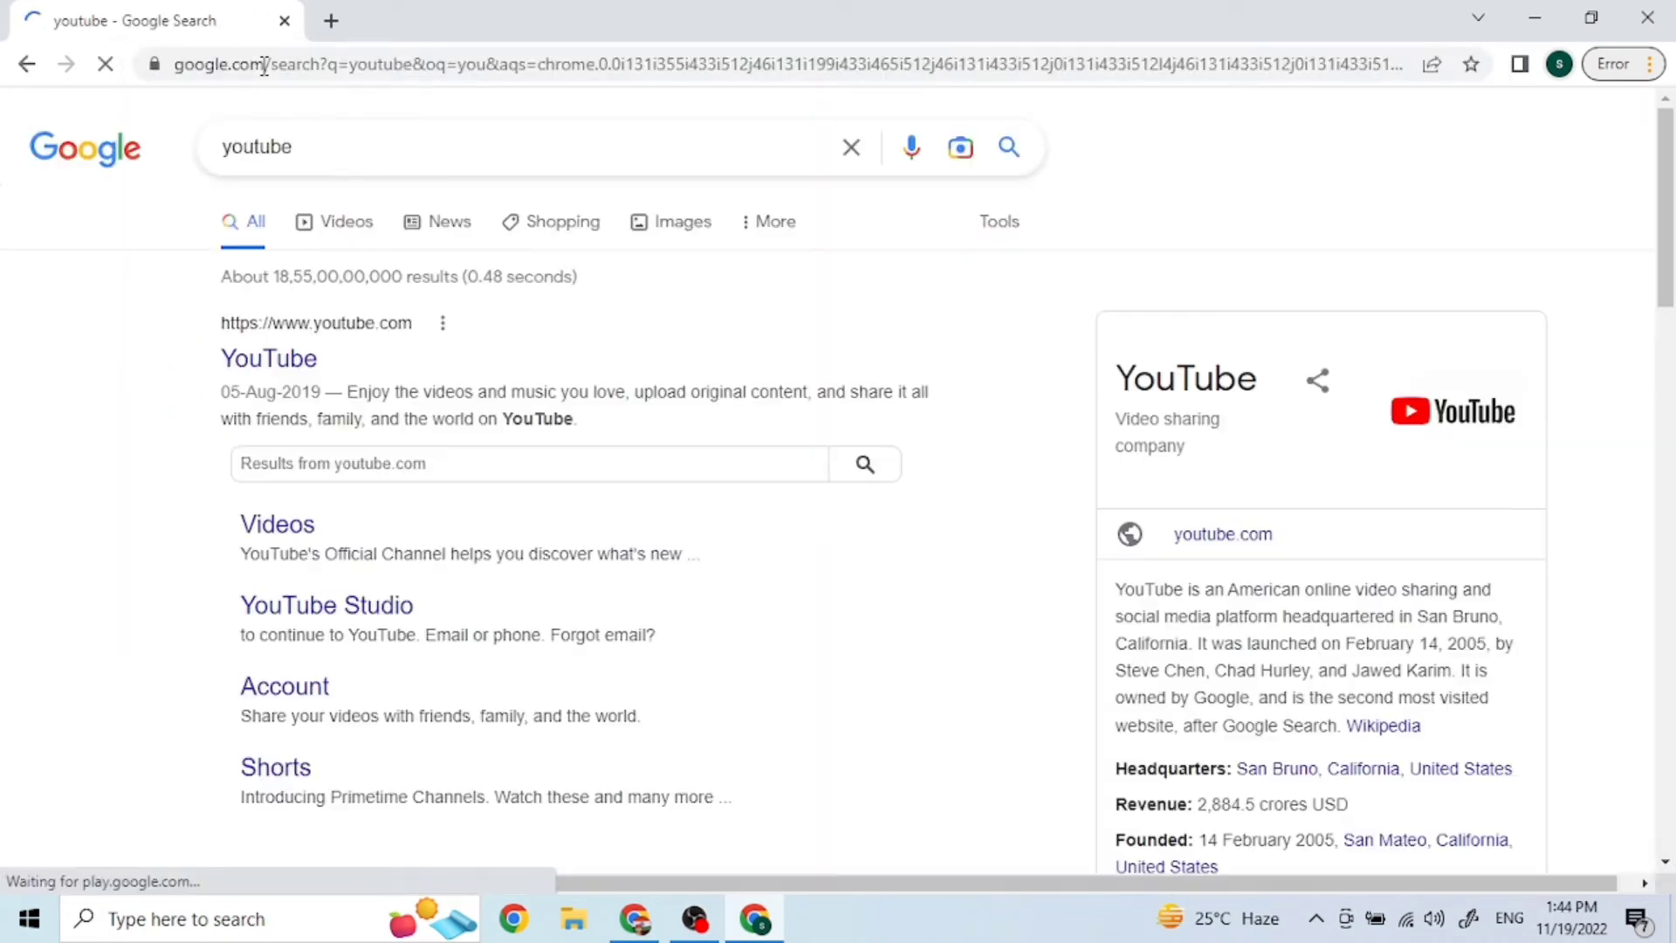
# Step: Open YouTube, dismiss the Premium banner, sign in, and choose Create a channel from the avatar menu
pyautogui.click(275, 365)
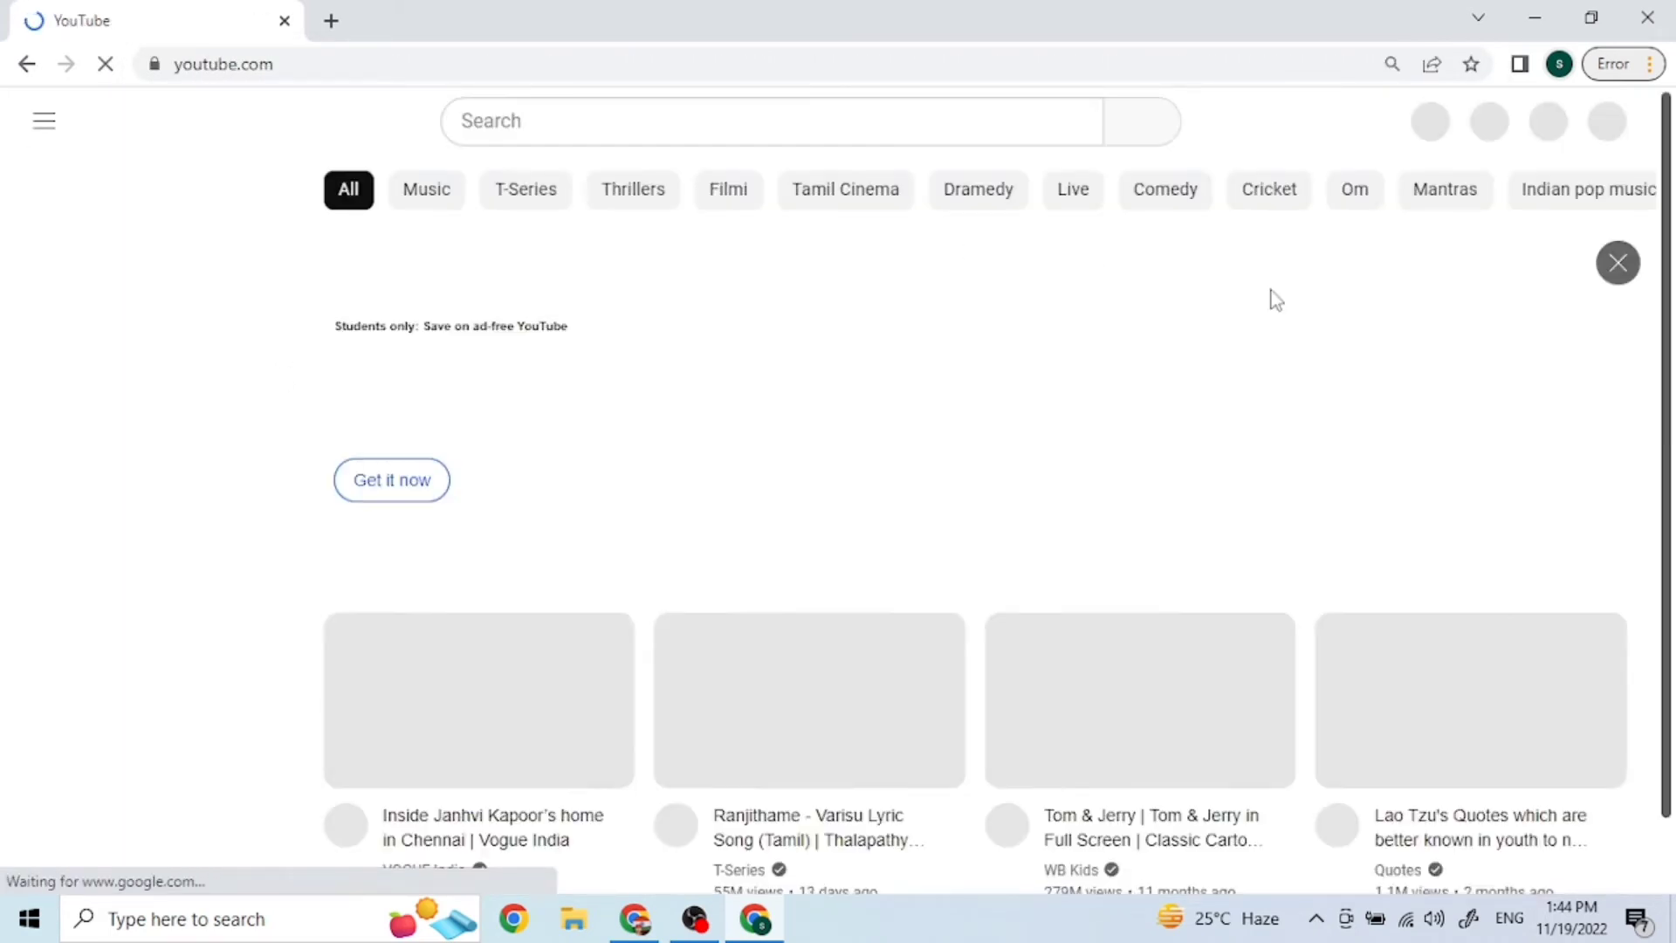
pyautogui.click(1617, 263)
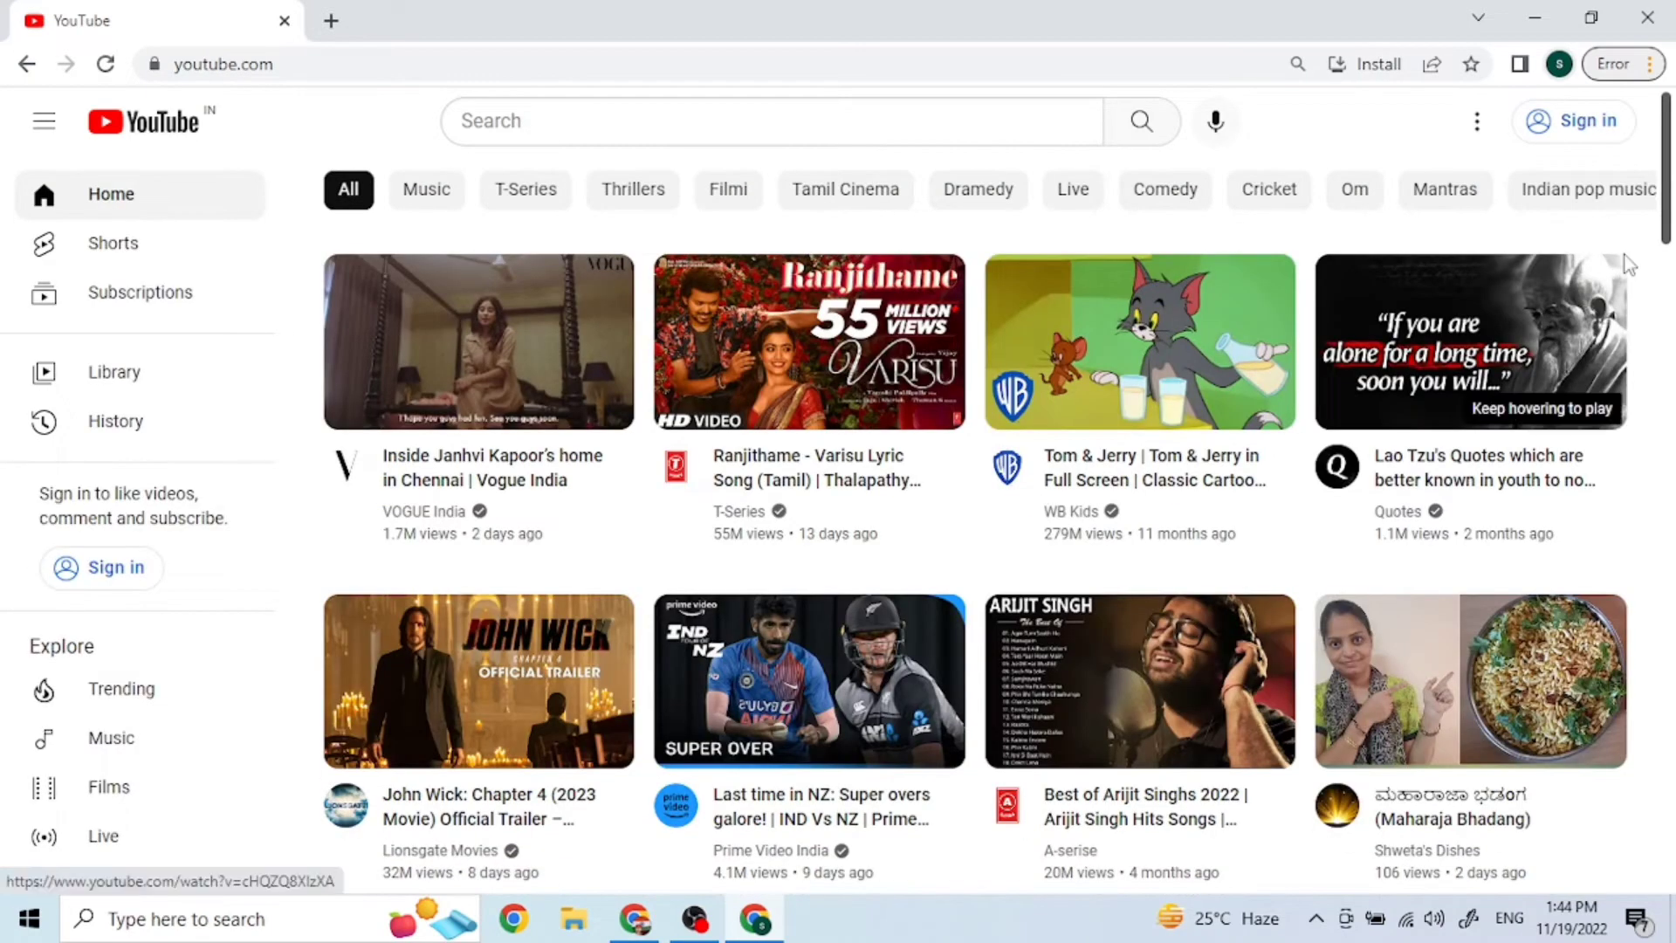
pyautogui.click(1595, 122)
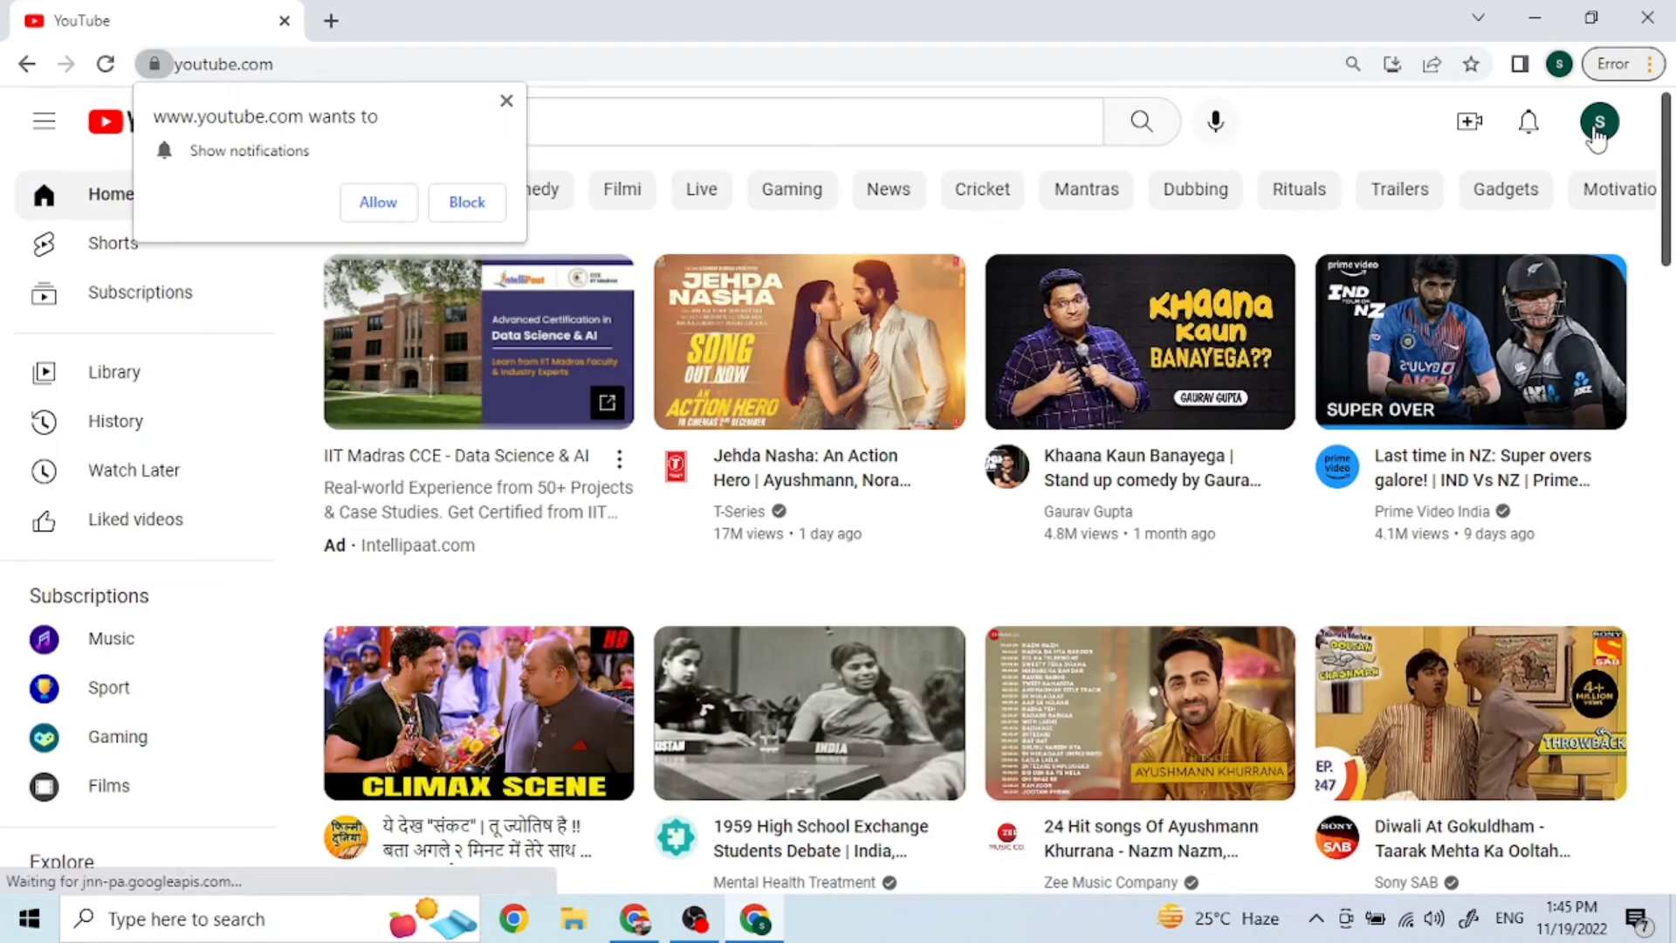
pyautogui.click(1597, 130)
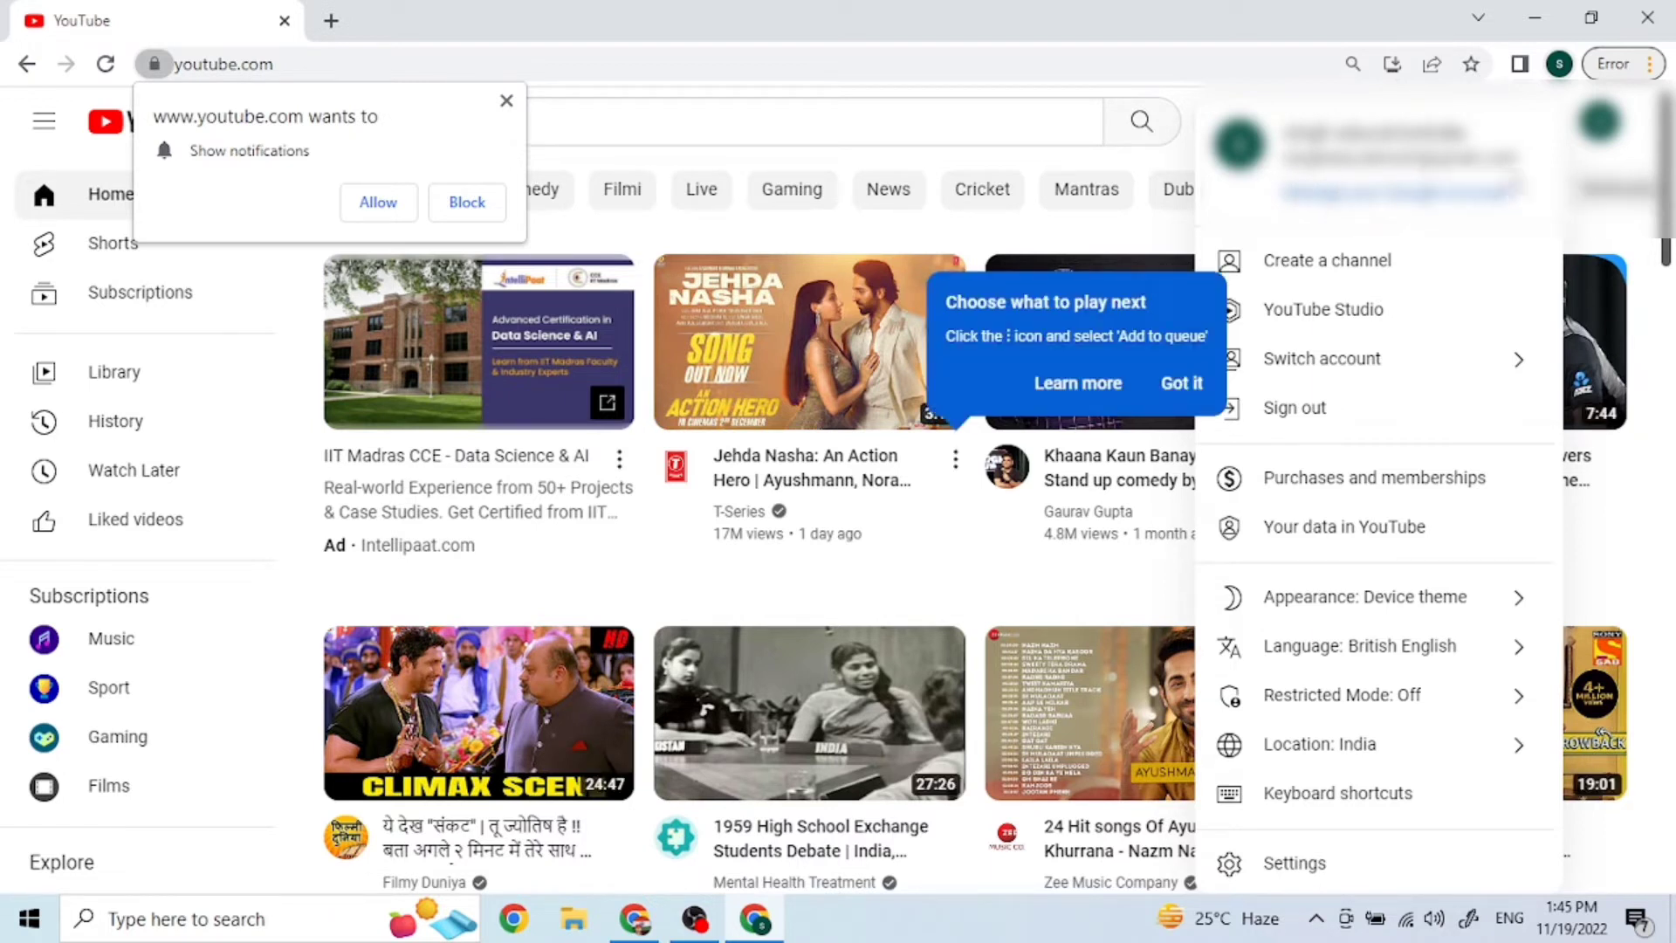
pyautogui.click(1373, 273)
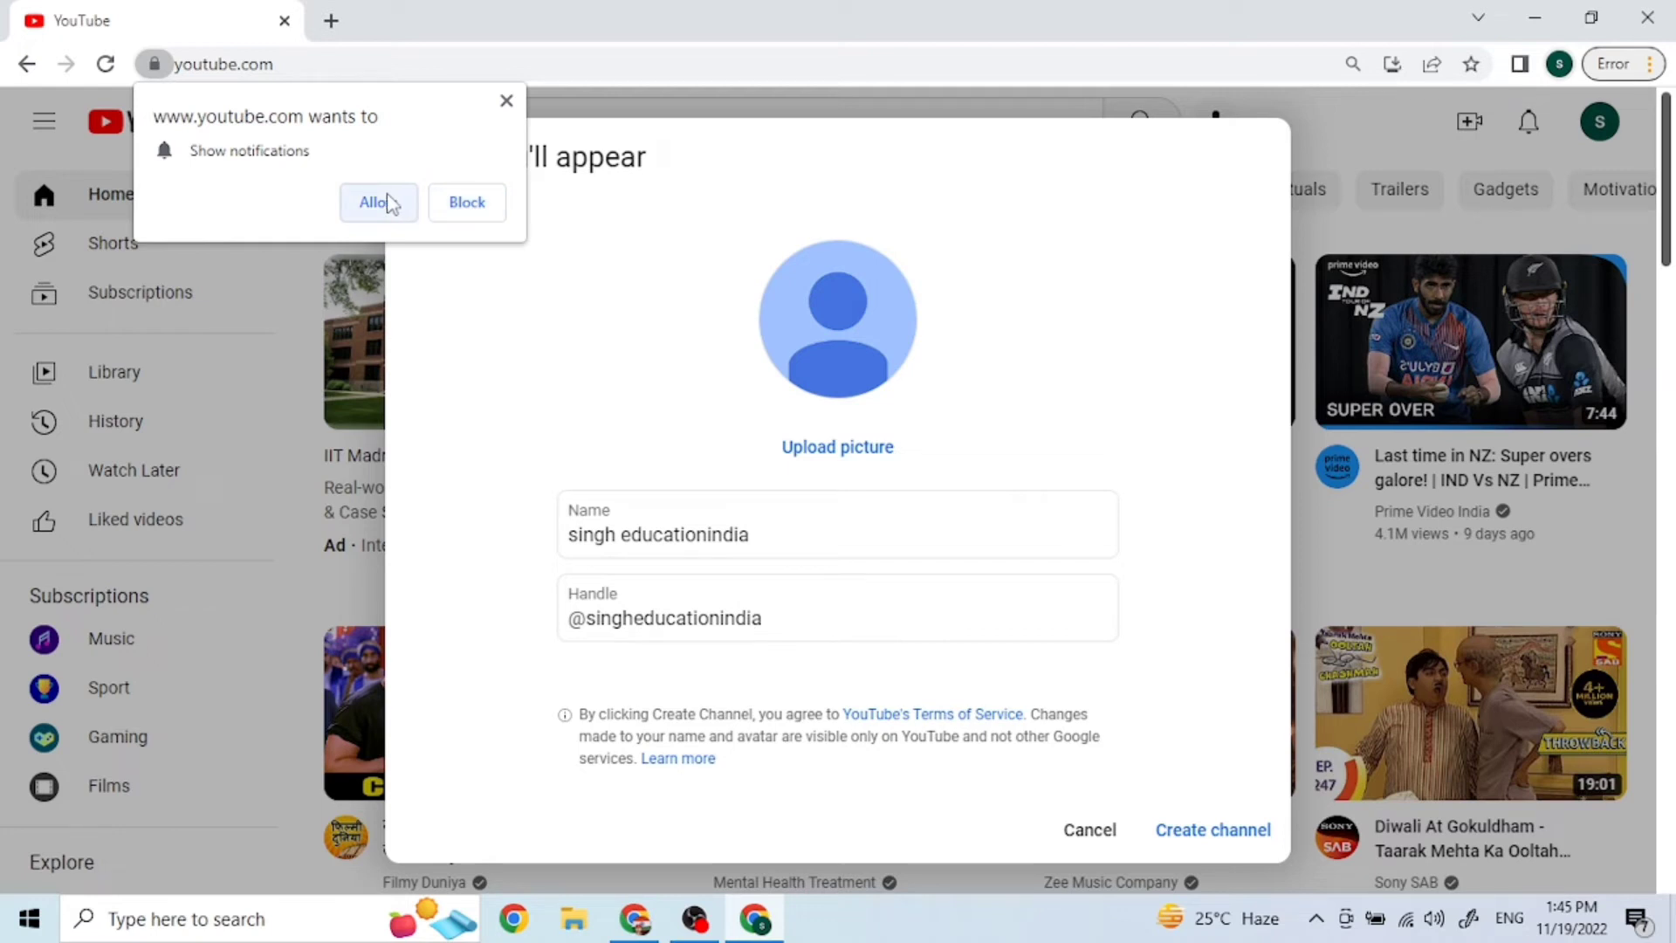
# Step: Allow YouTube notifications and edit the channel name to 'Singh Education India' with spaces and capitals
pyautogui.click(390, 203)
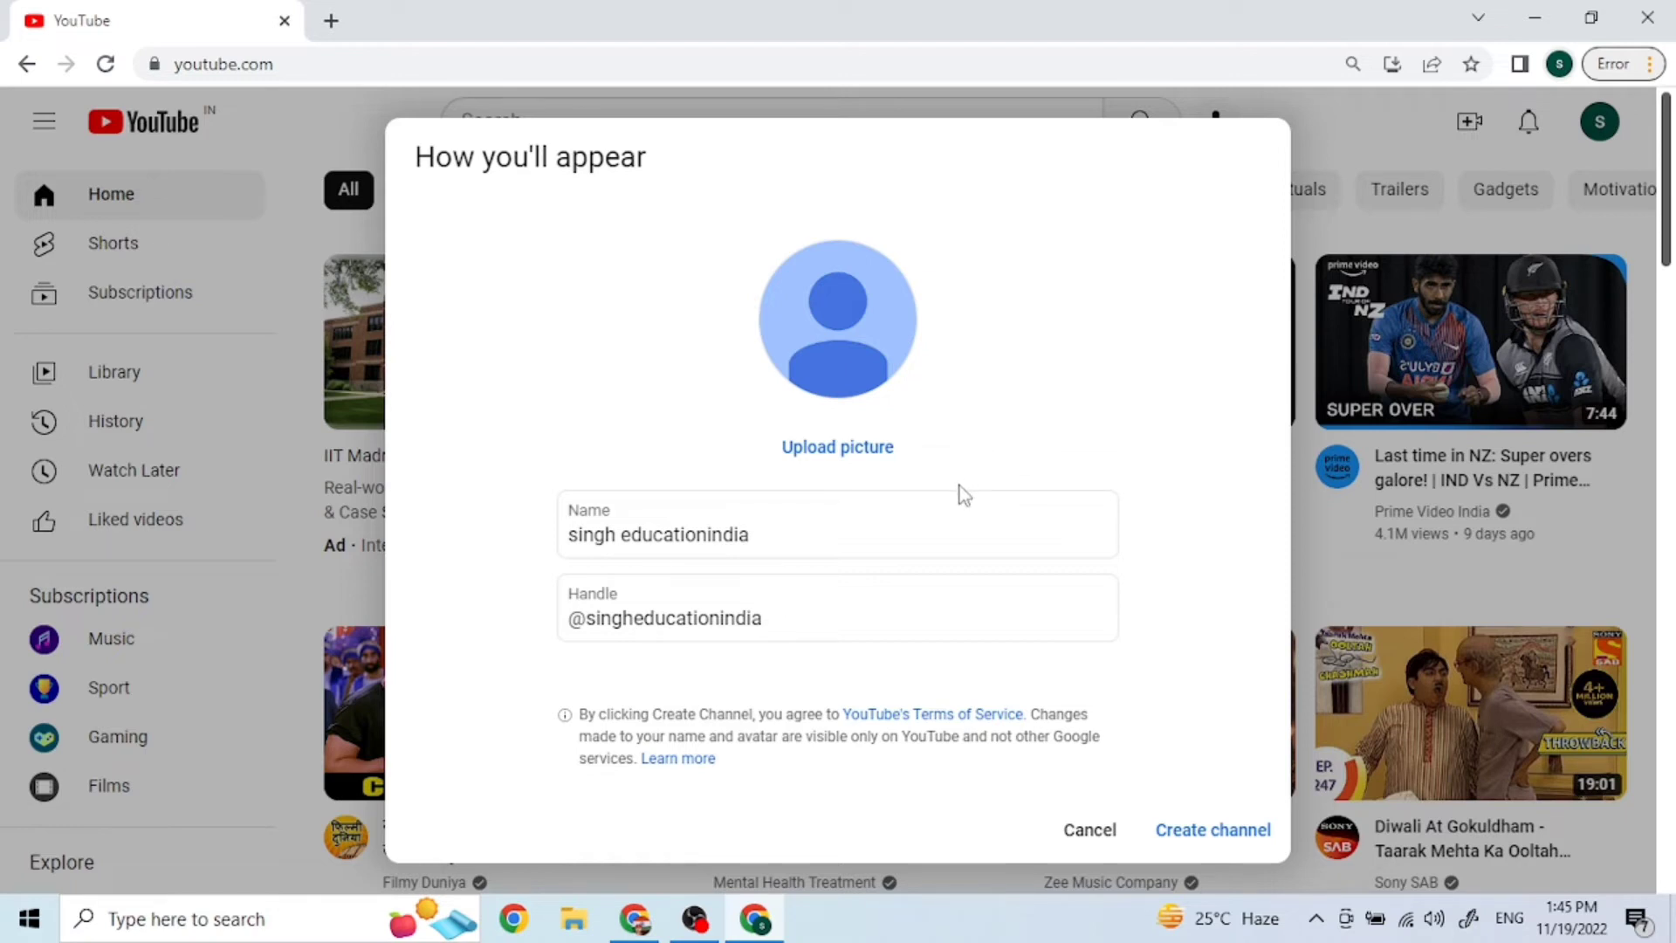
pyautogui.click(709, 537)
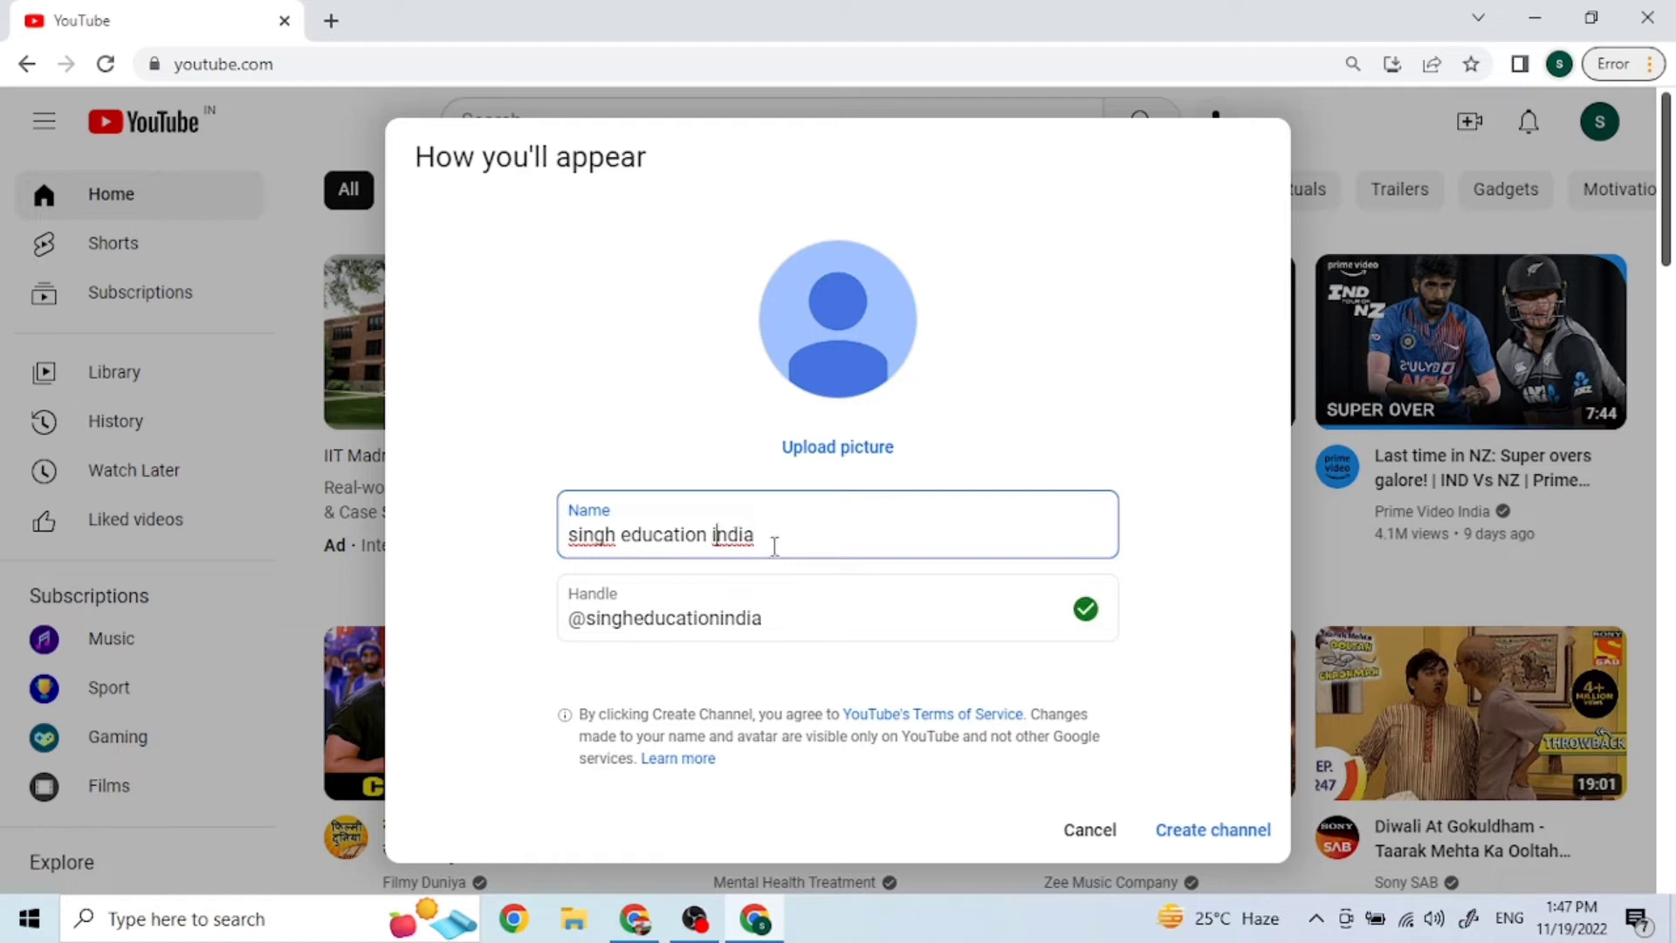
pyautogui.press('Delete')
pyautogui.write('I')
pyautogui.press('Left')
pyautogui.press('Left')
pyautogui.press('Left')
pyautogui.press('Left')
pyautogui.press('Left')
pyautogui.press('Left')
pyautogui.press('Left')
pyautogui.press('Left')
pyautogui.press('Left')
pyautogui.press('Left')
pyautogui.press('Left')
pyautogui.press('Left')
pyautogui.press('Left')
pyautogui.press('Left')
pyautogui.press('Left')
pyautogui.press('Left')
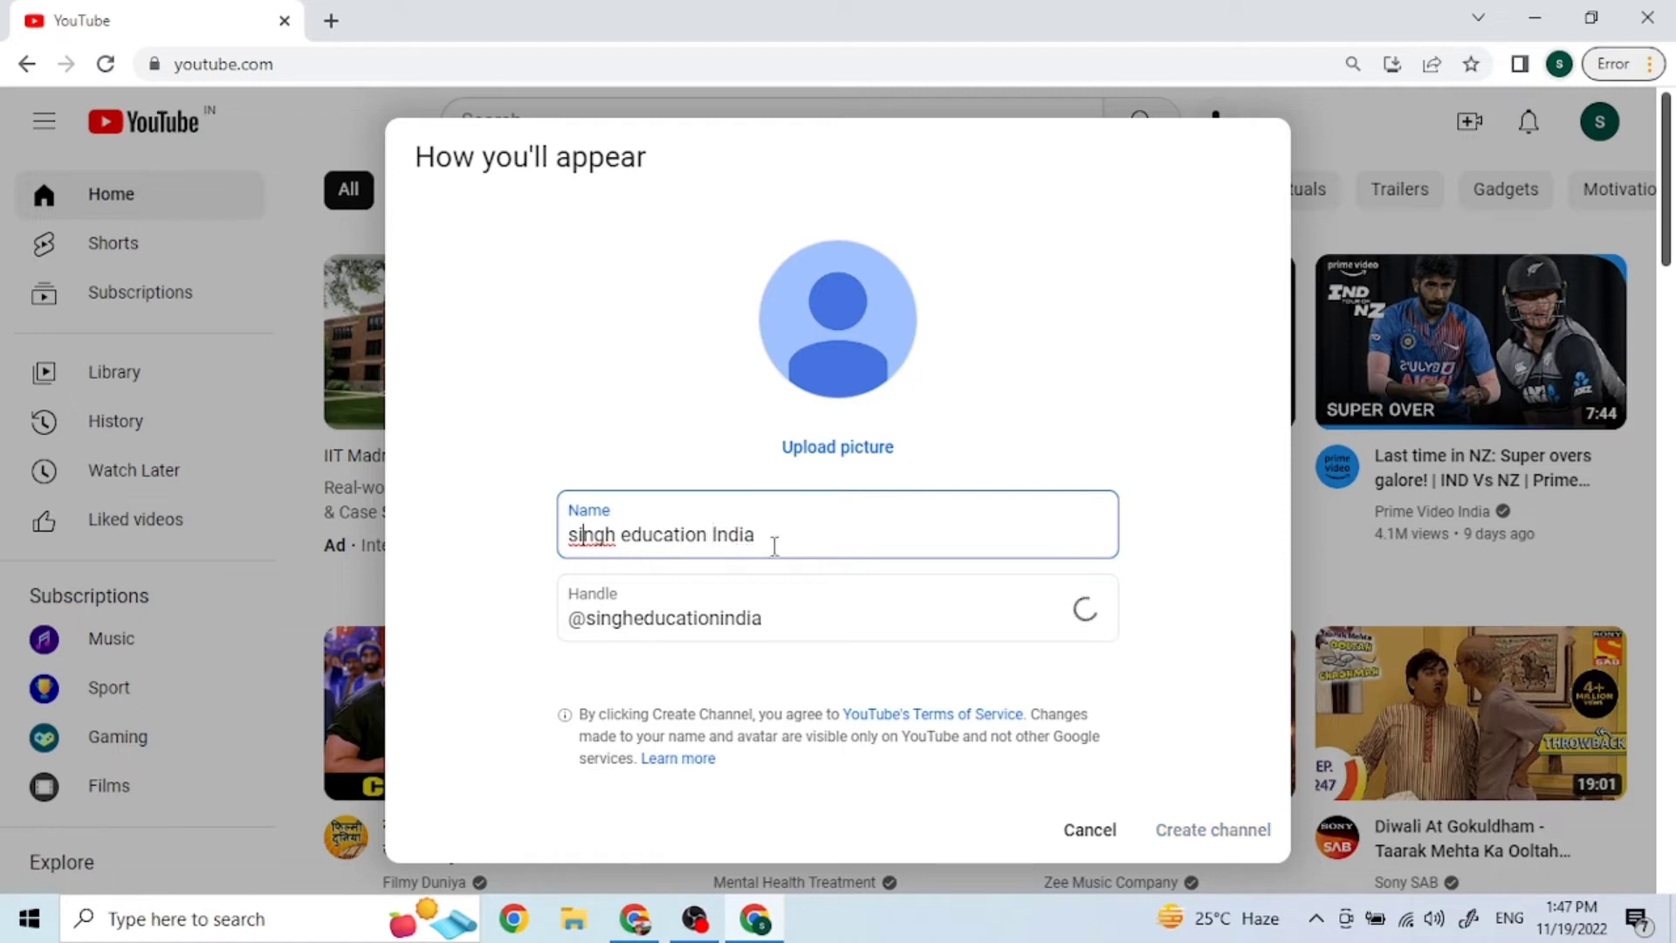
pyautogui.press('BackSpace')
pyautogui.write('S')
pyautogui.press('Right')
pyautogui.press('Right')
pyautogui.press('Right')
pyautogui.press('Right')
pyautogui.press('Right')
pyautogui.press('Right')
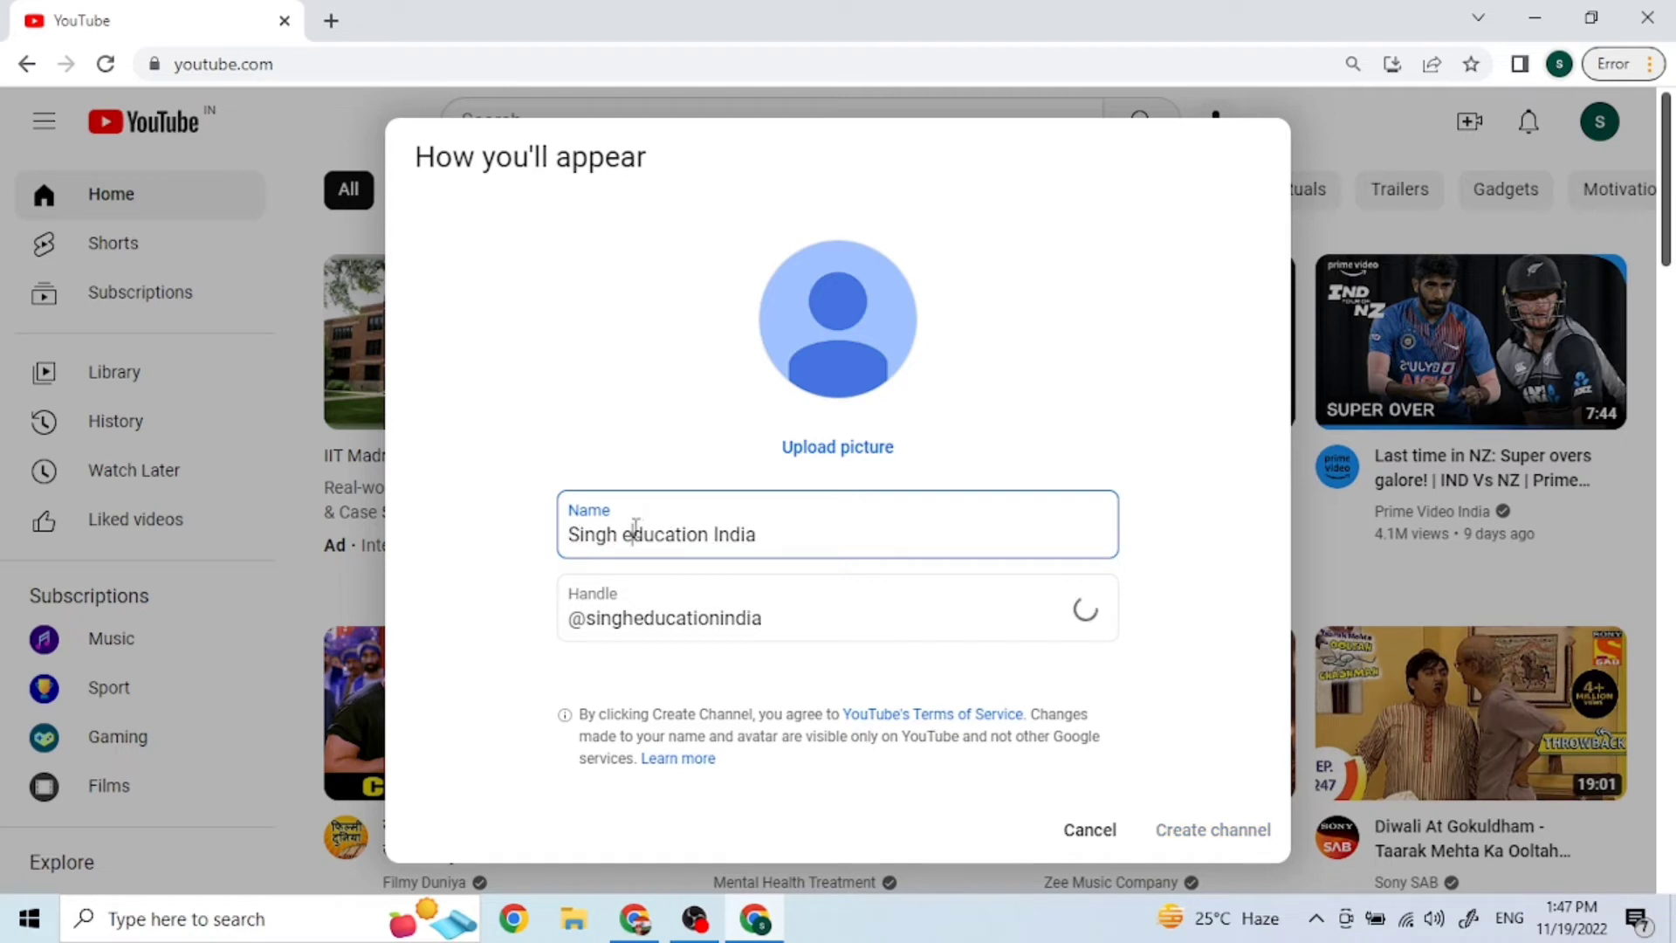
pyautogui.press('BackSpace')
pyautogui.write('E')
pyautogui.press('End')
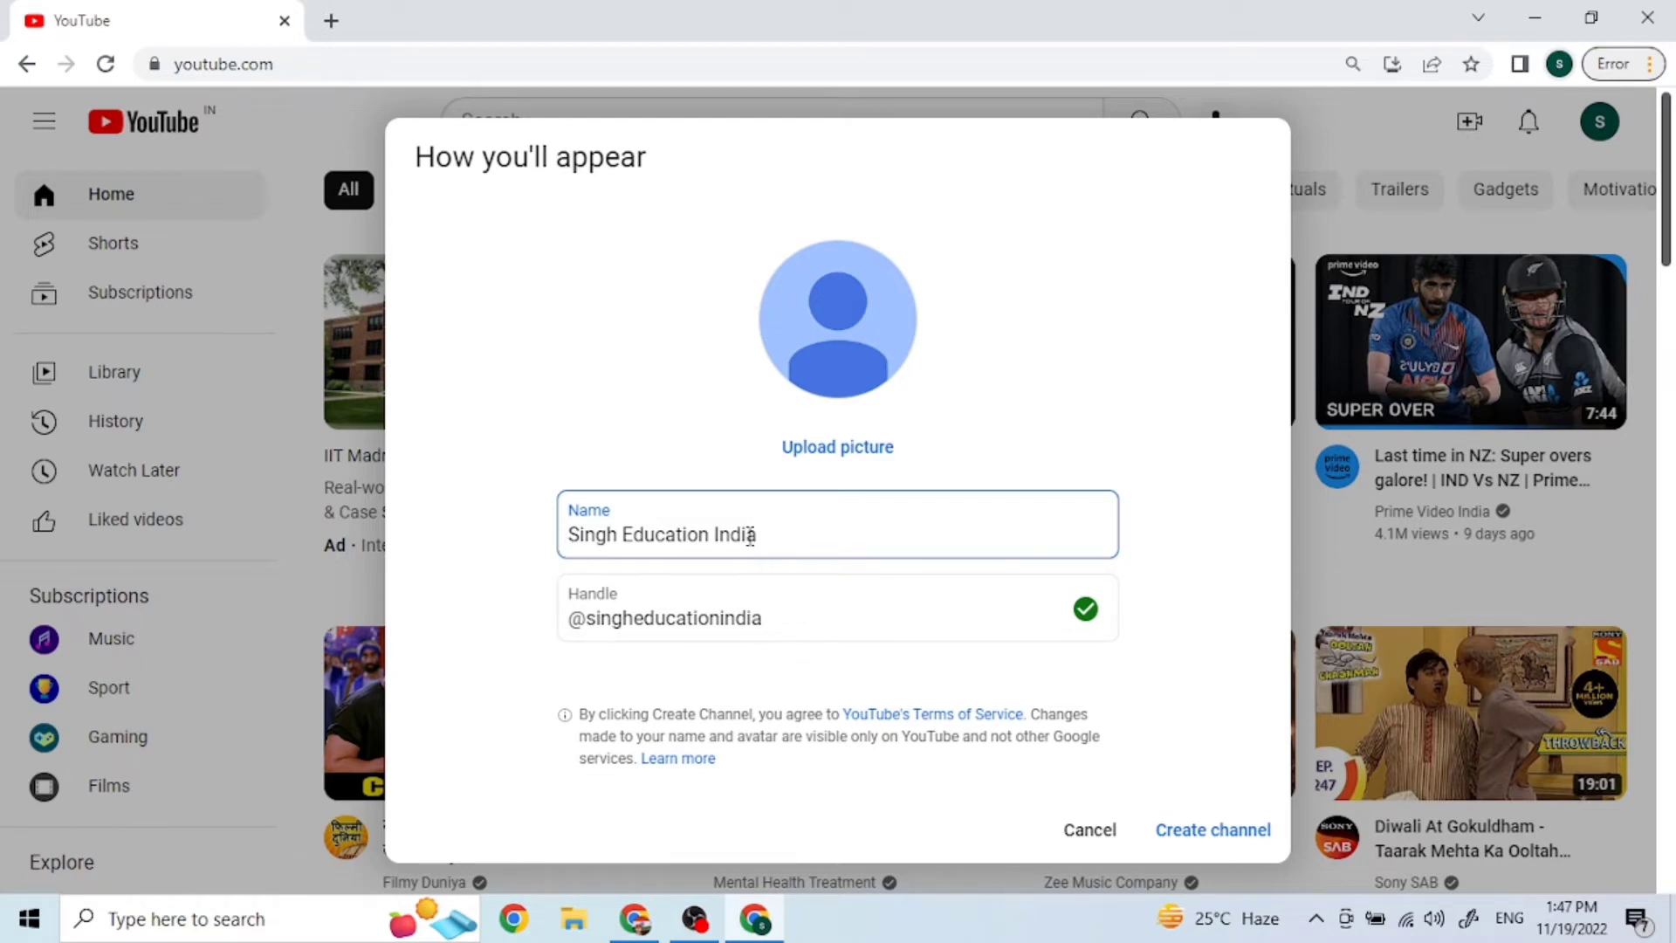
# Step: Create the 'Singh Education India' channel and open Customise channel in YouTube Studio
pyautogui.click(1212, 843)
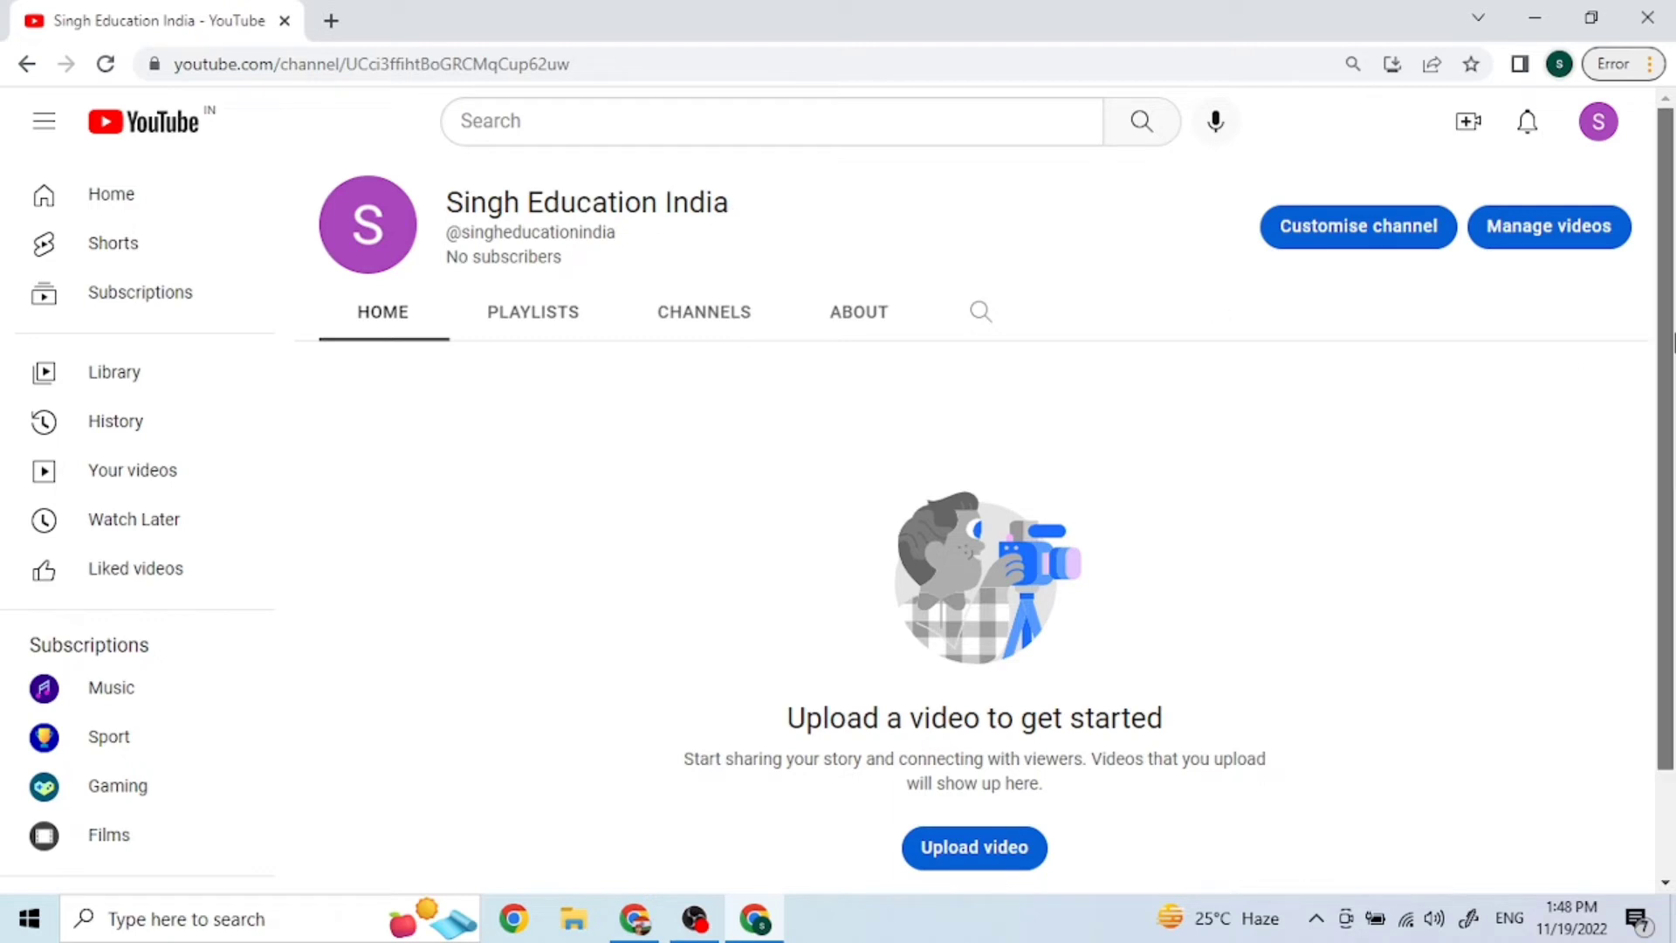
pyautogui.click(1388, 236)
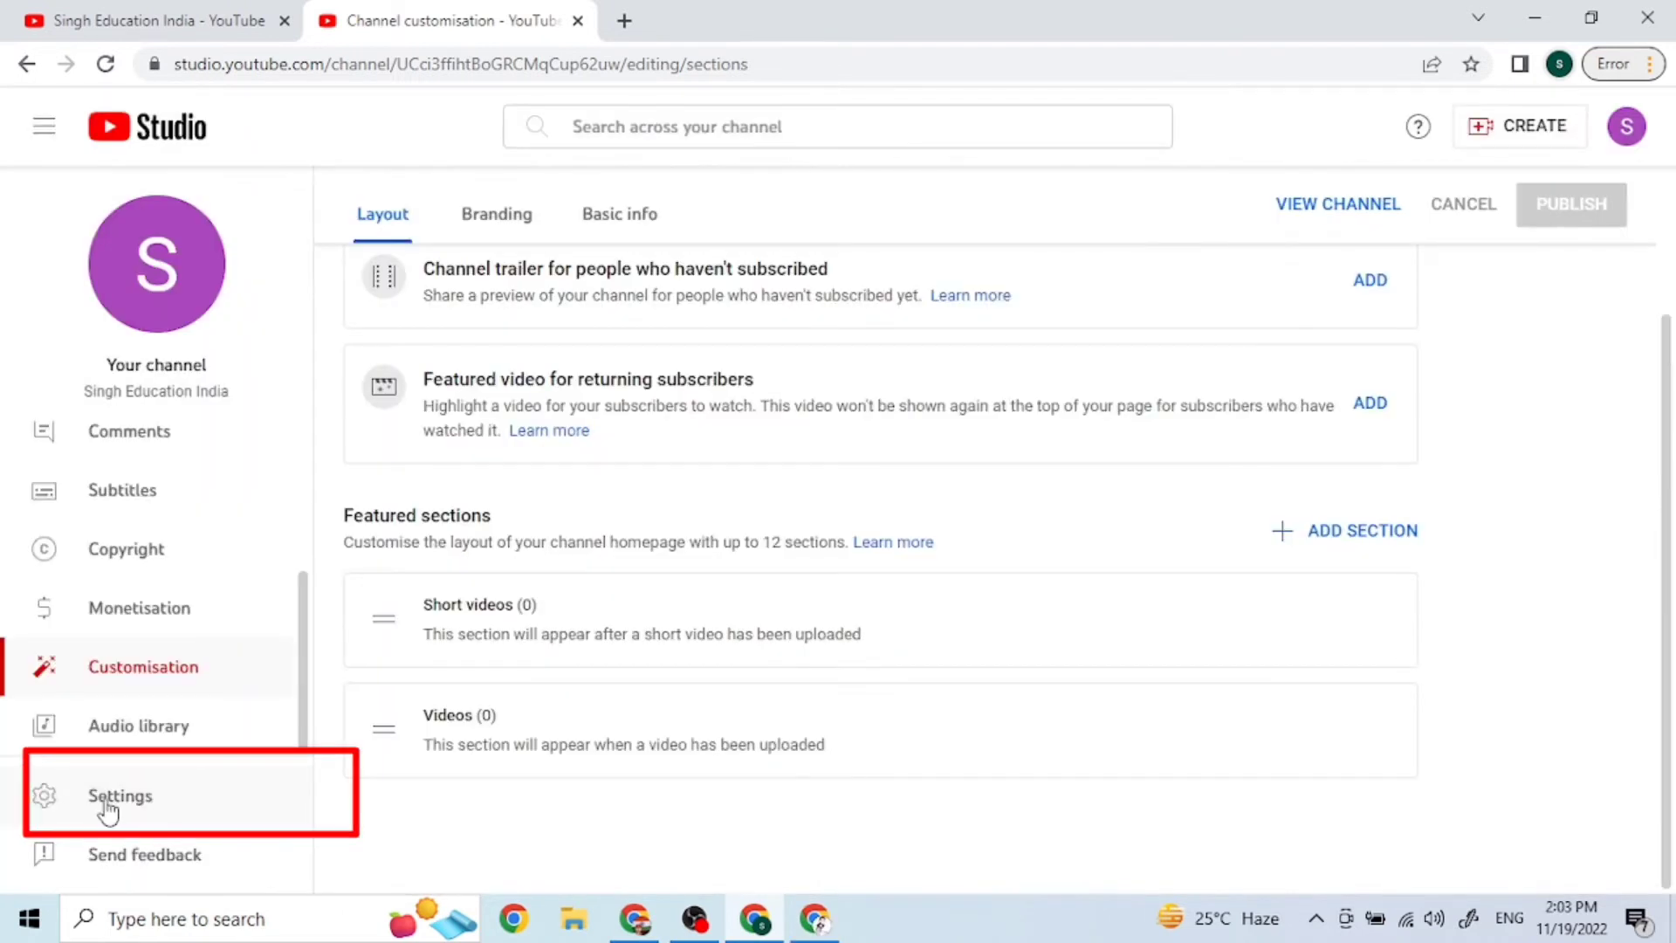
# Step: Set the channel's country of residence to India under Settings > Channel > Basic info
pyautogui.click(112, 796)
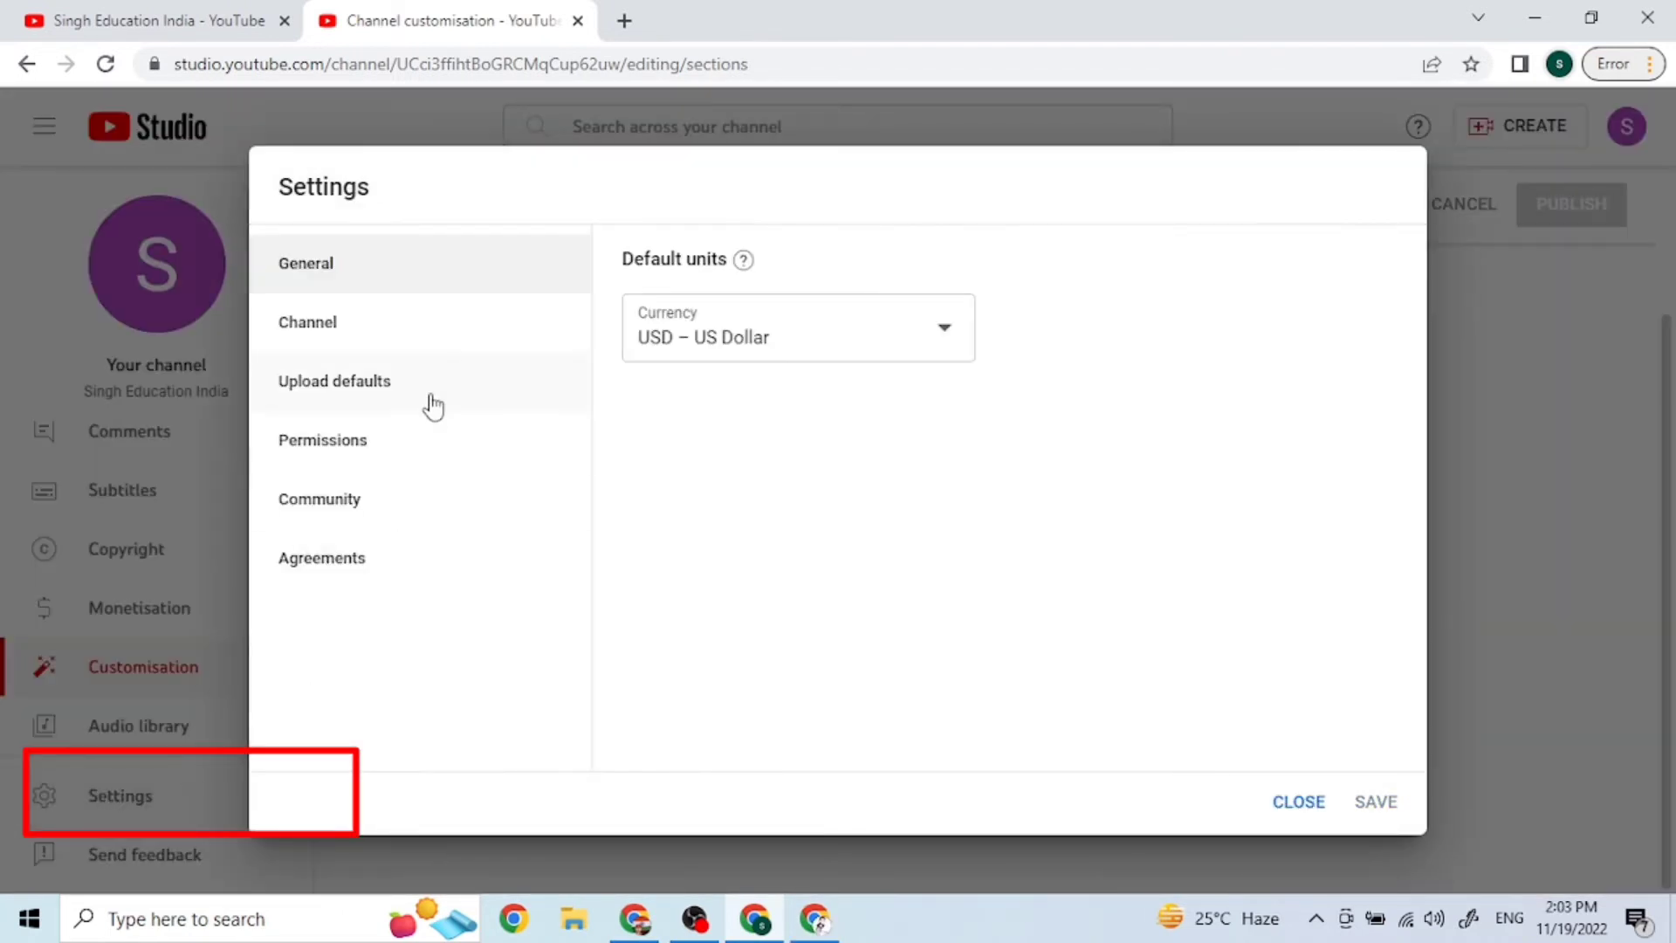
pyautogui.click(305, 339)
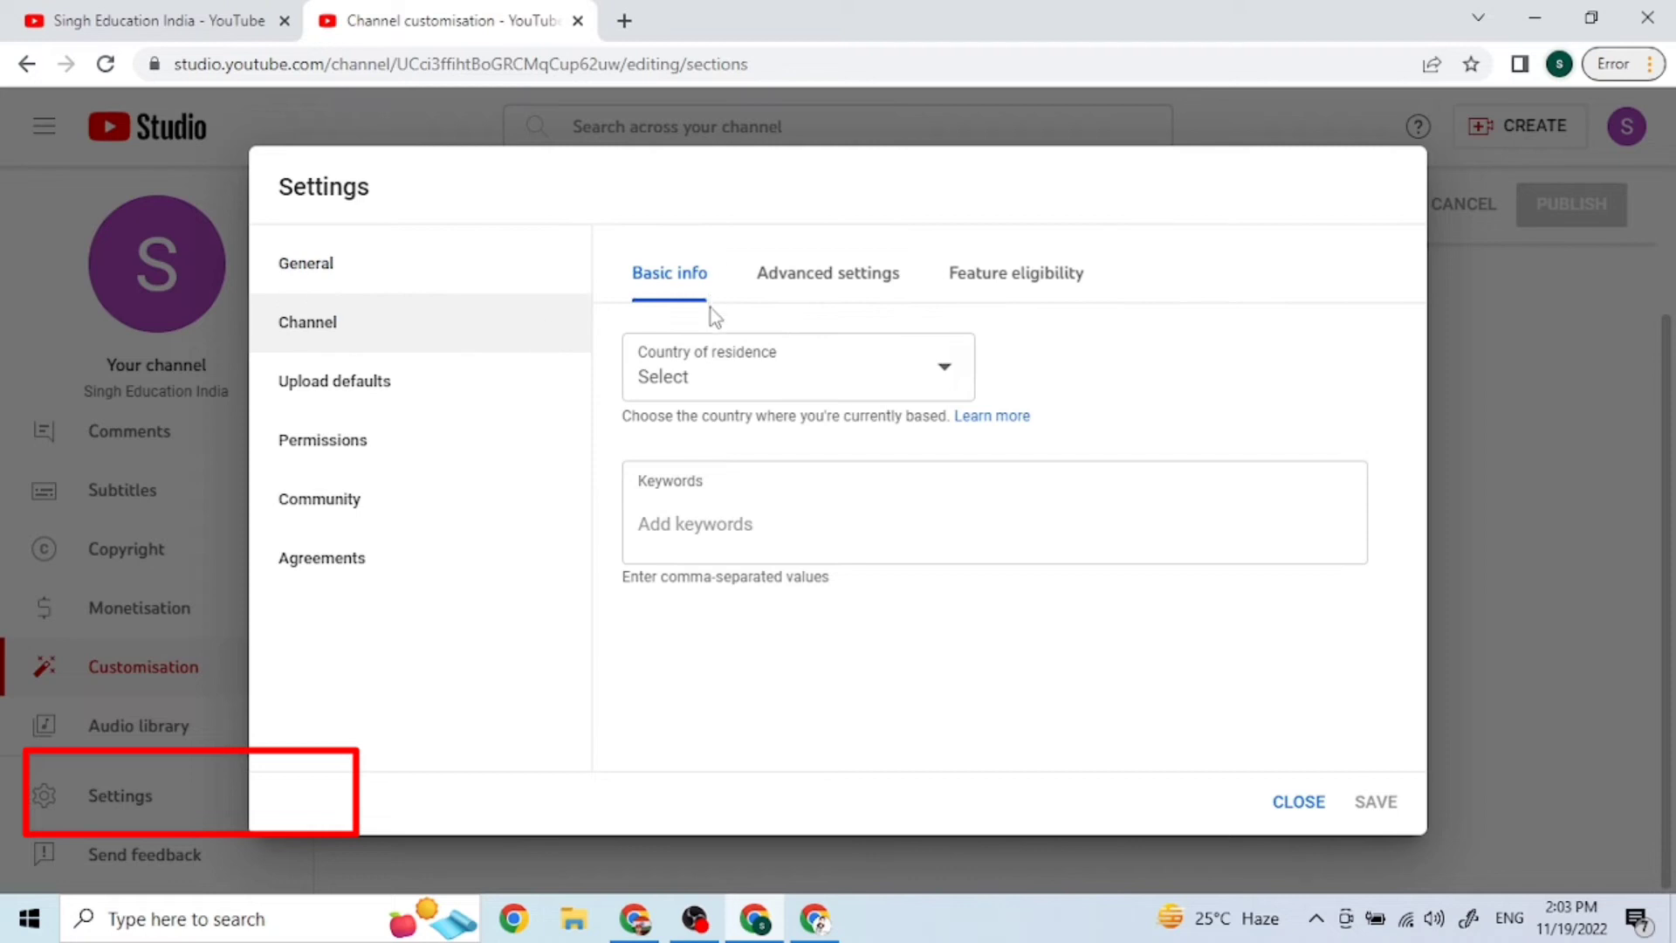
pyautogui.click(886, 384)
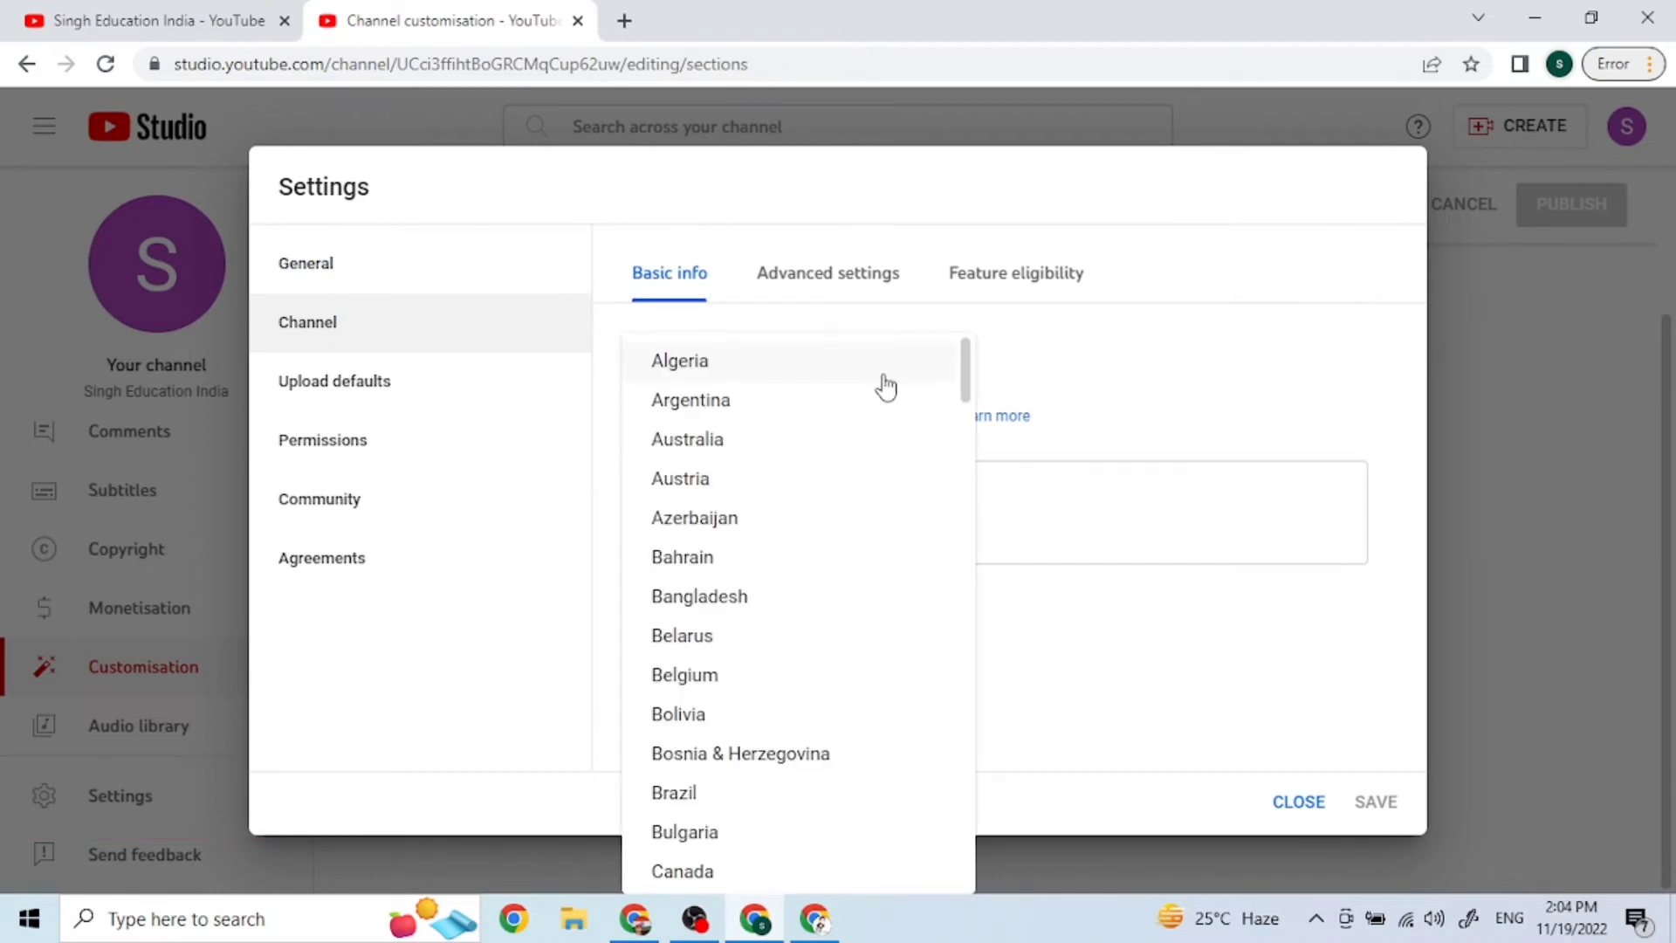
pyautogui.moveTo(965, 373); pyautogui.dragTo(966, 555)
pyautogui.click(671, 467)
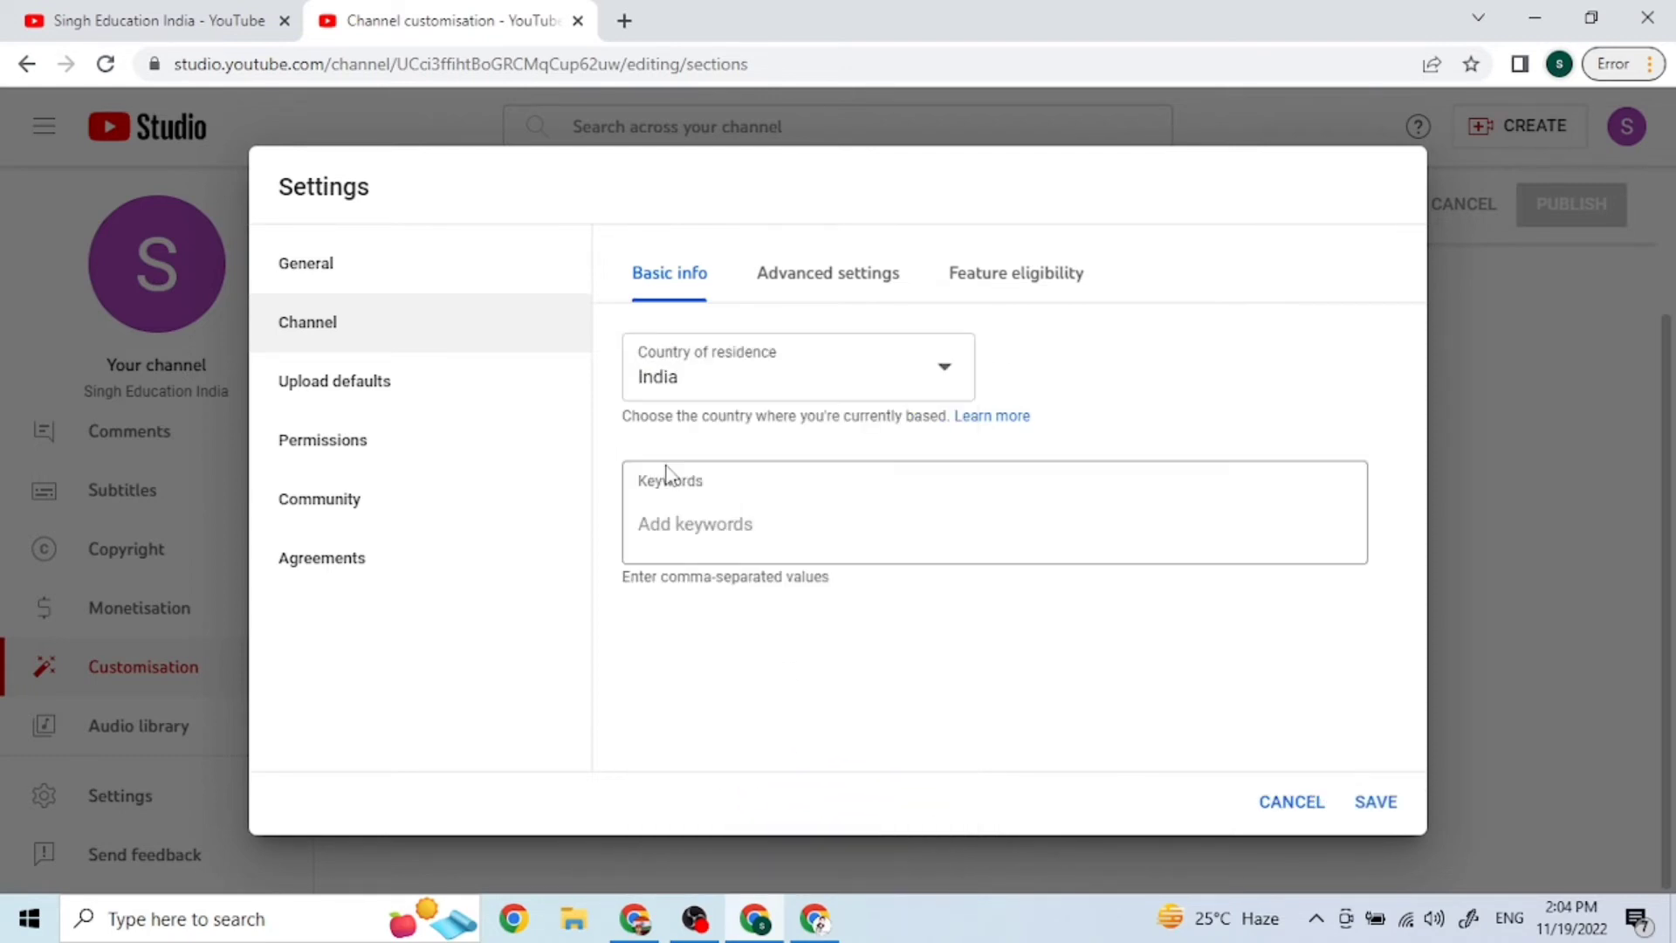
# Step: Enter 'singheducationindia' as a channel keyword
pyautogui.click(716, 532)
pyautogui.write('sin')
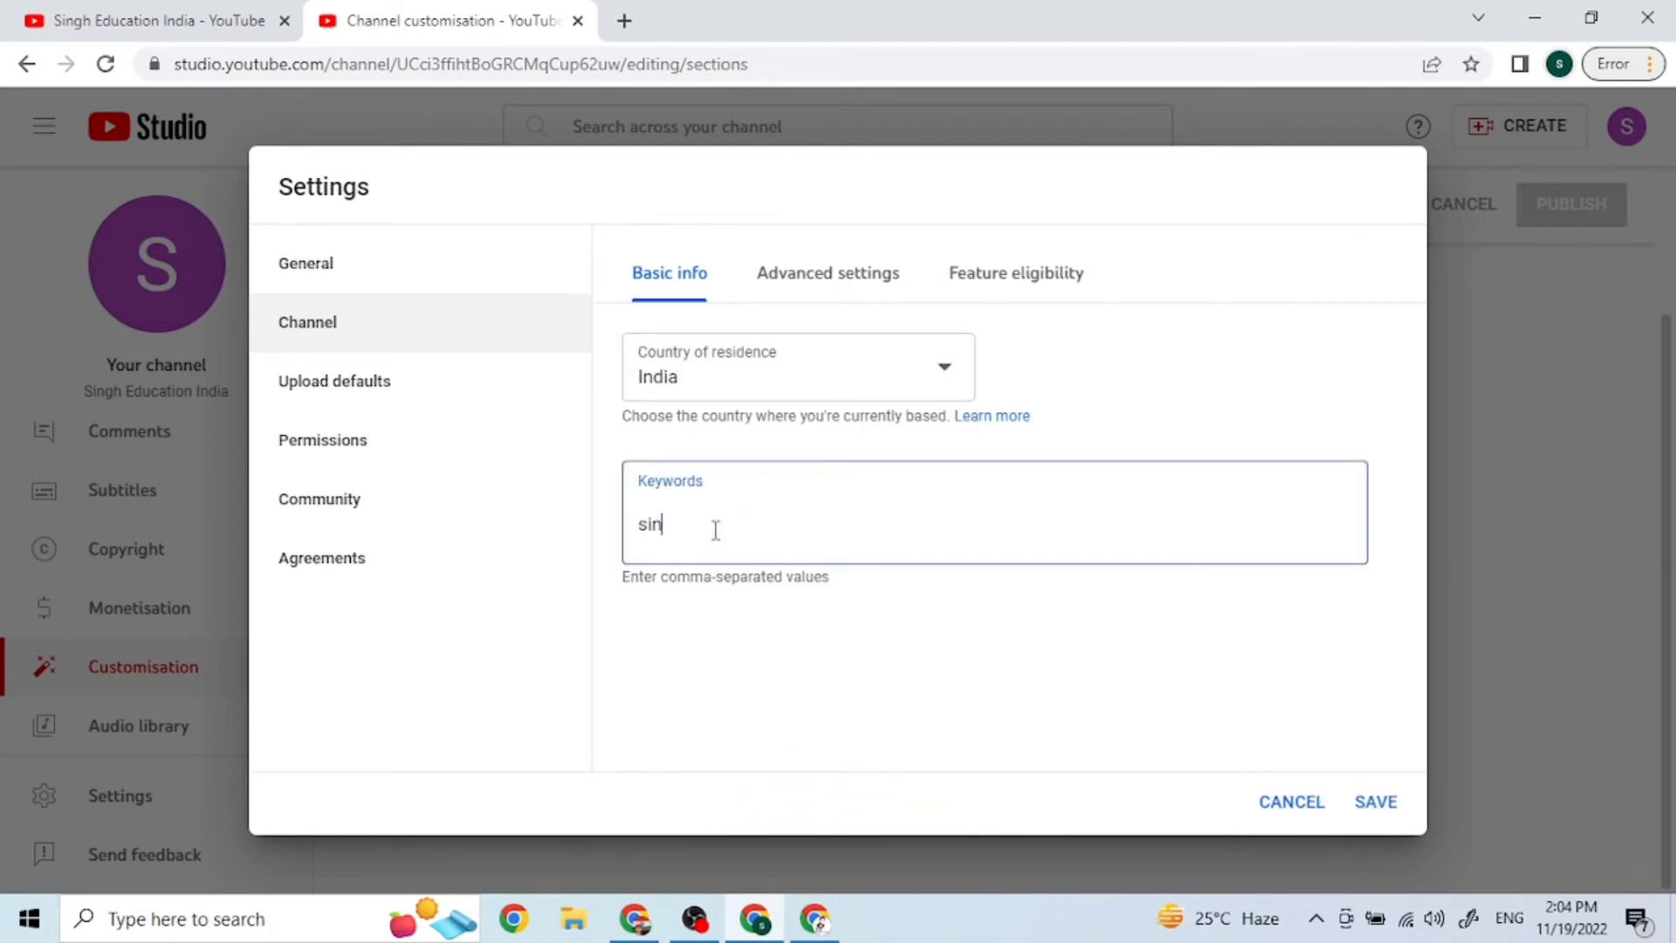
pyautogui.write('ghed')
pyautogui.write('up')
pyautogui.write('tio')
pyautogui.press('Left')
pyautogui.press('Left')
pyautogui.press('Left')
pyautogui.write('a')
pyautogui.press('Right')
pyautogui.press('Right')
pyautogui.press('Right')
pyautogui.press('Right')
pyautogui.write('india')
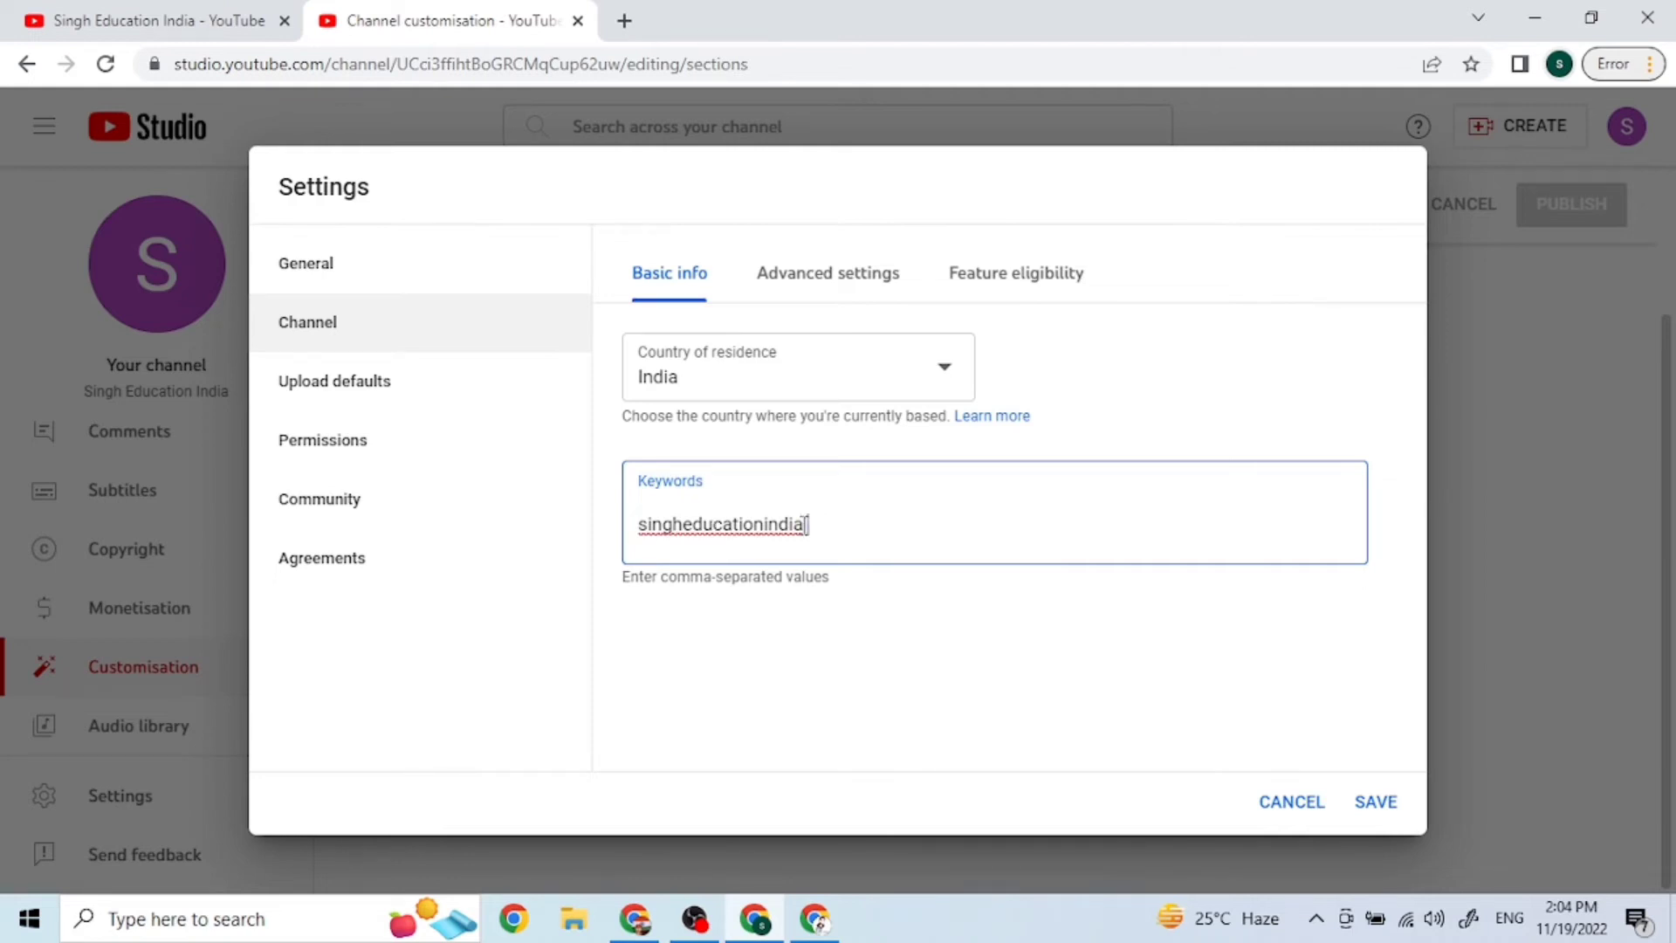
pyautogui.moveTo(810, 525); pyautogui.dragTo(516, 554)
pyautogui.hotkey('ctrl', 'c')
pyautogui.click(975, 524)
pyautogui.write('singh education india')
pyautogui.write('#')
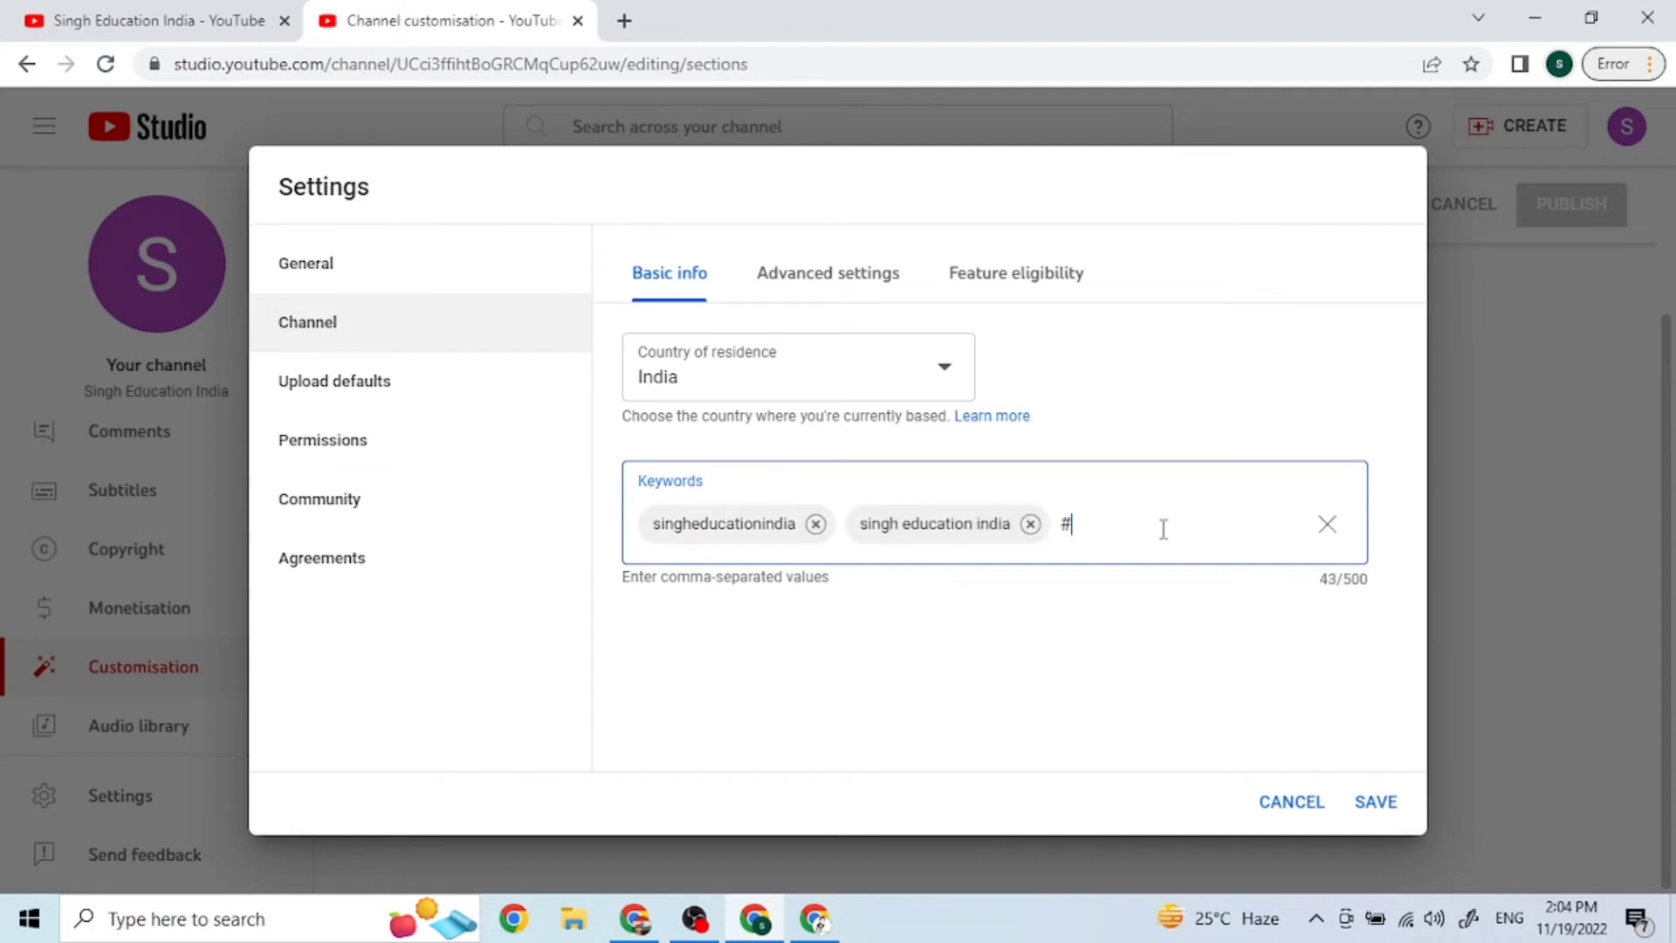
pyautogui.write('singheducationindia')
pyautogui.press('Return')
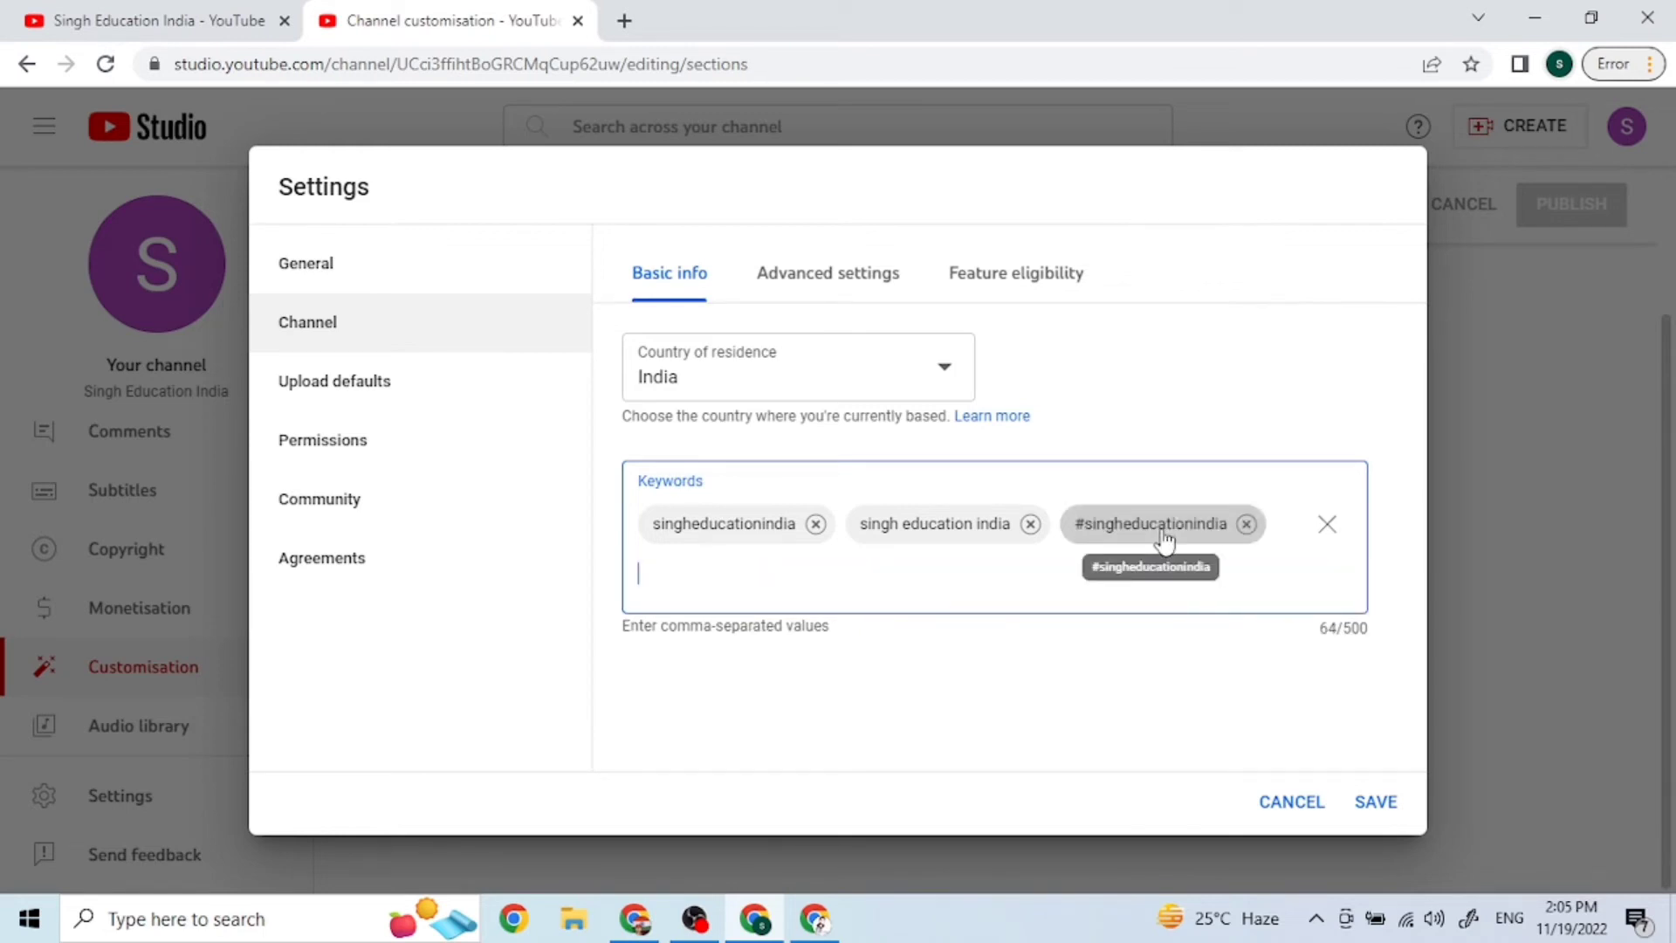
pyautogui.write('@singheductionindia')
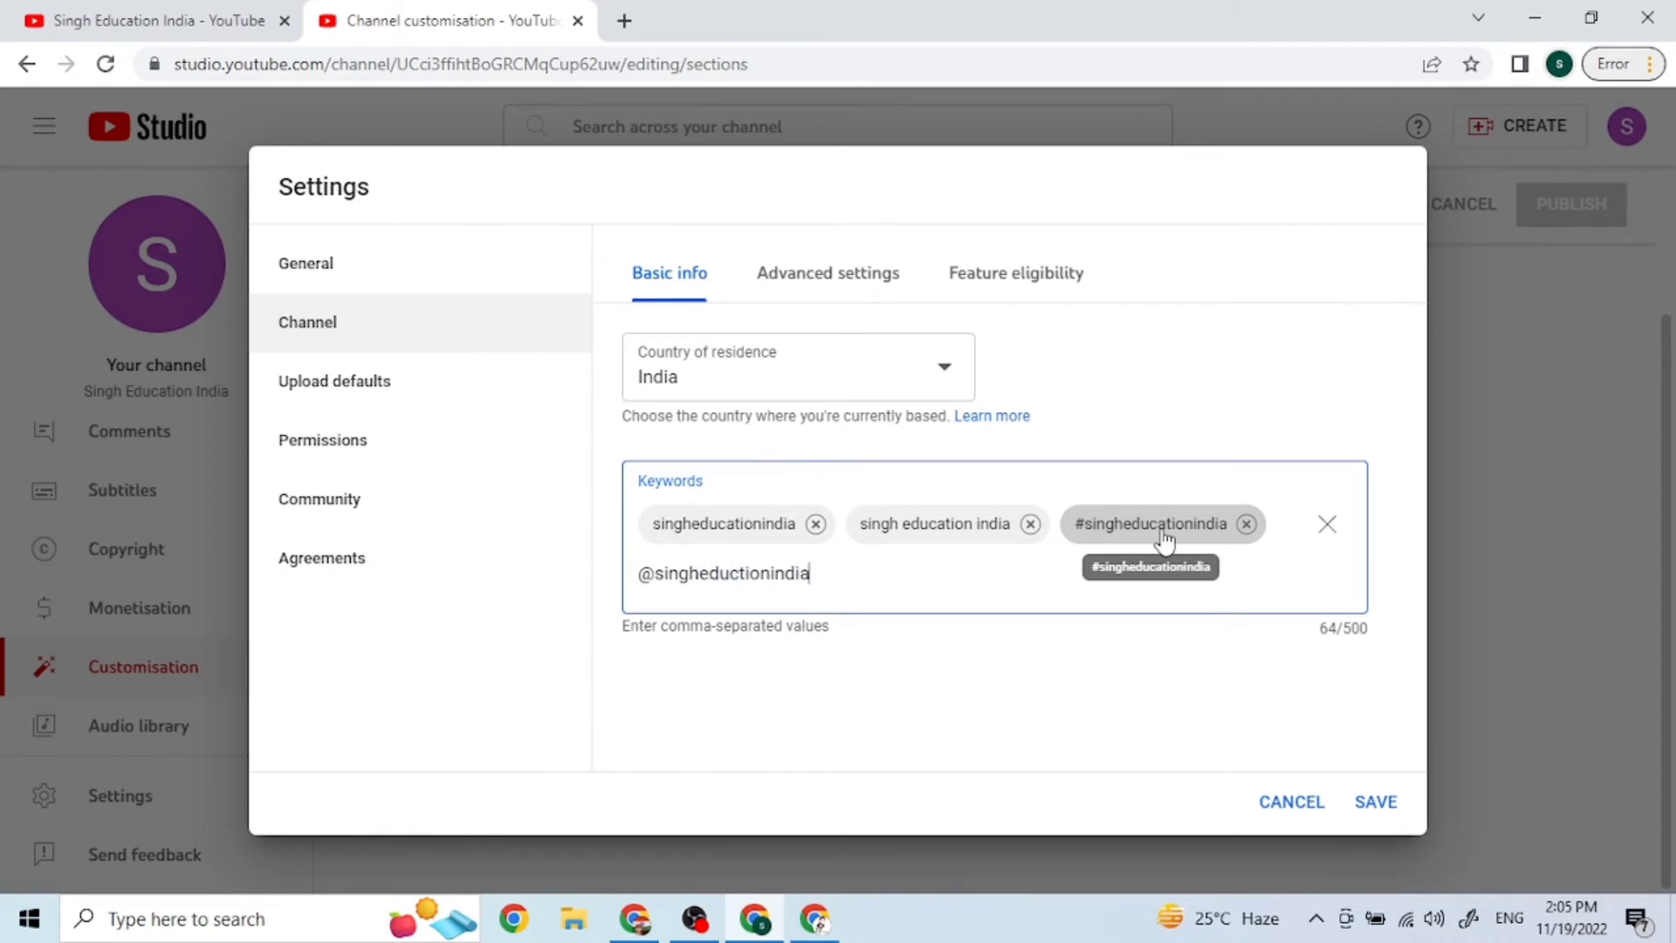
pyautogui.press('Return')
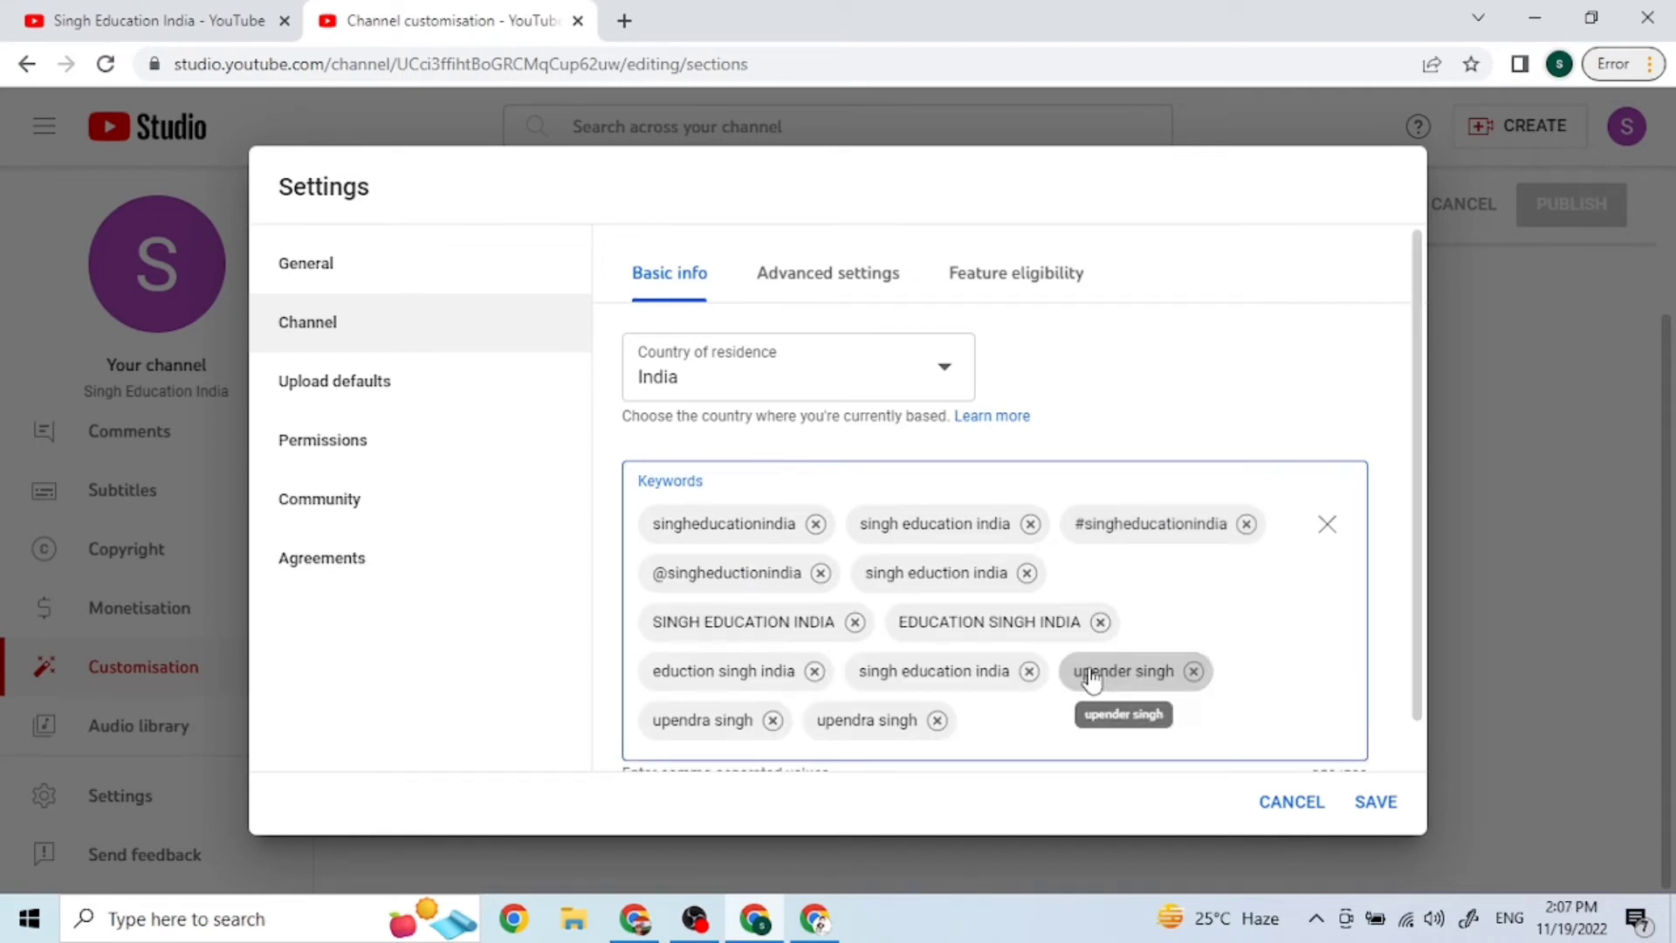
pyautogui.click(937, 719)
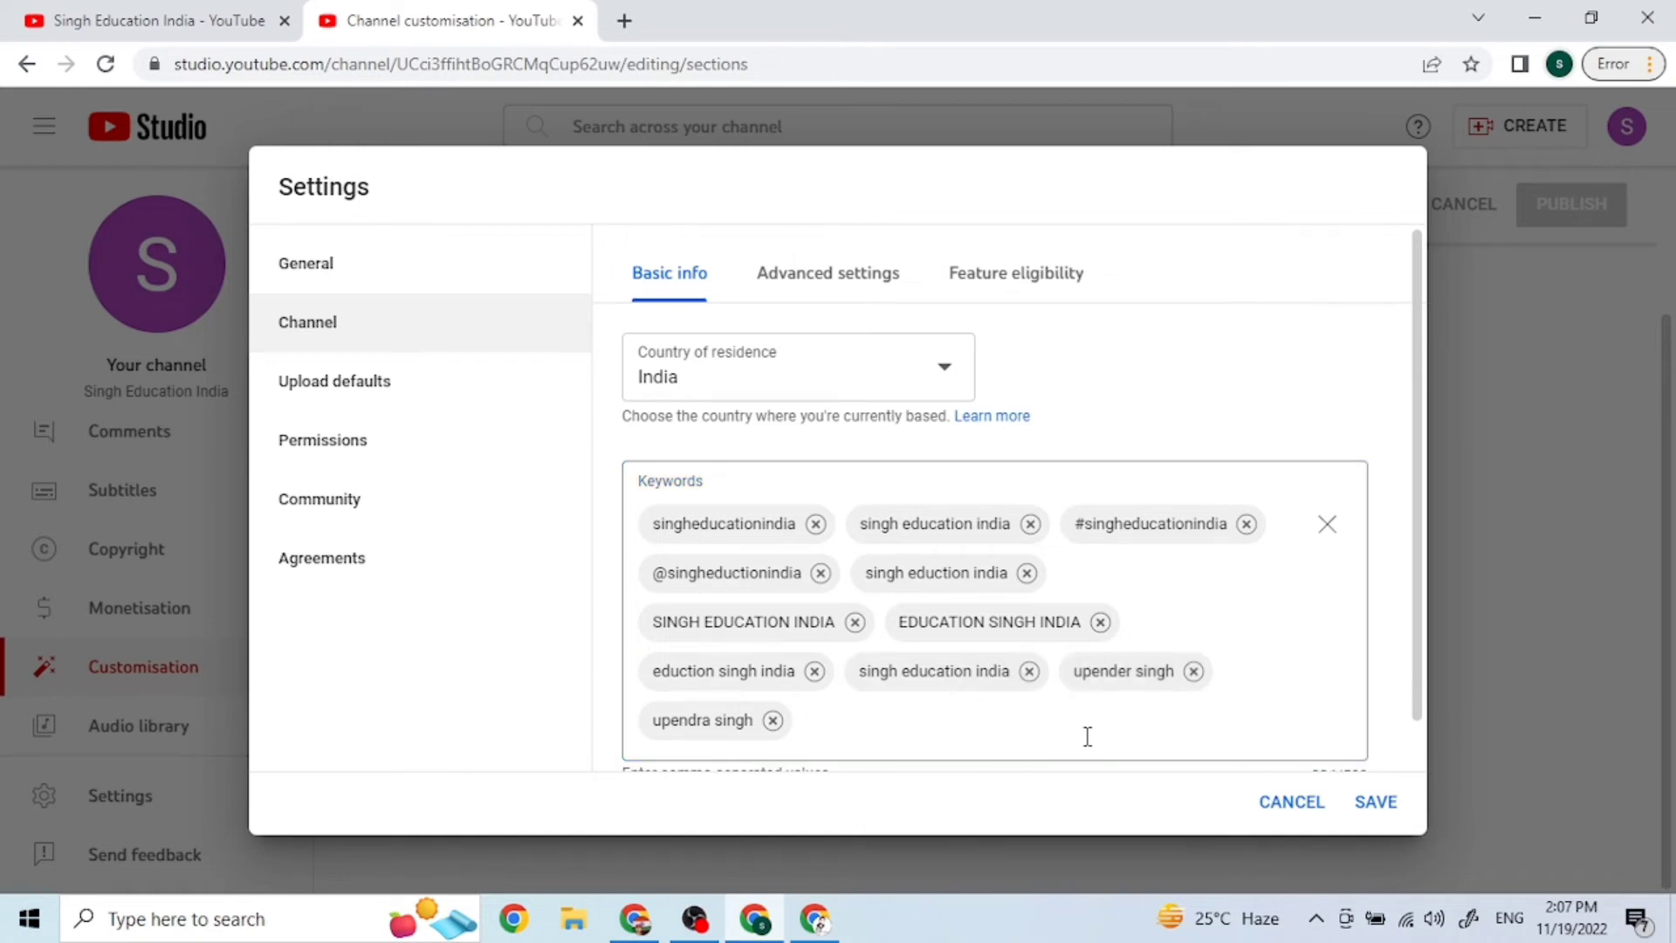
pyautogui.scroll(-1, 1419, 602)
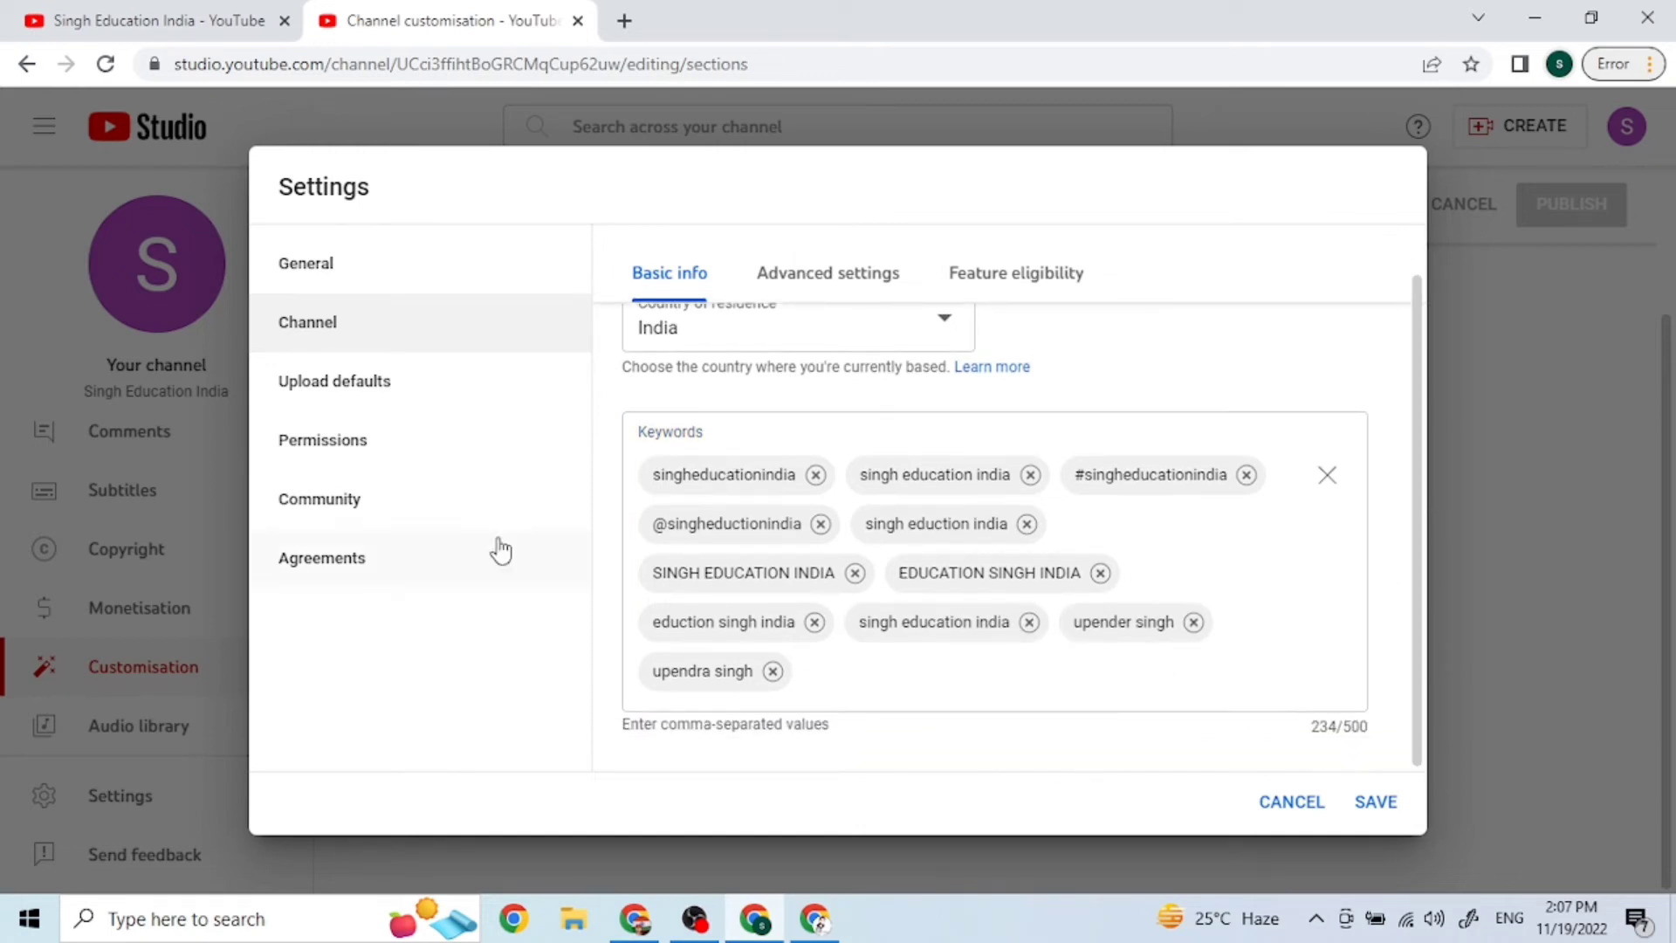
pyautogui.click(1381, 802)
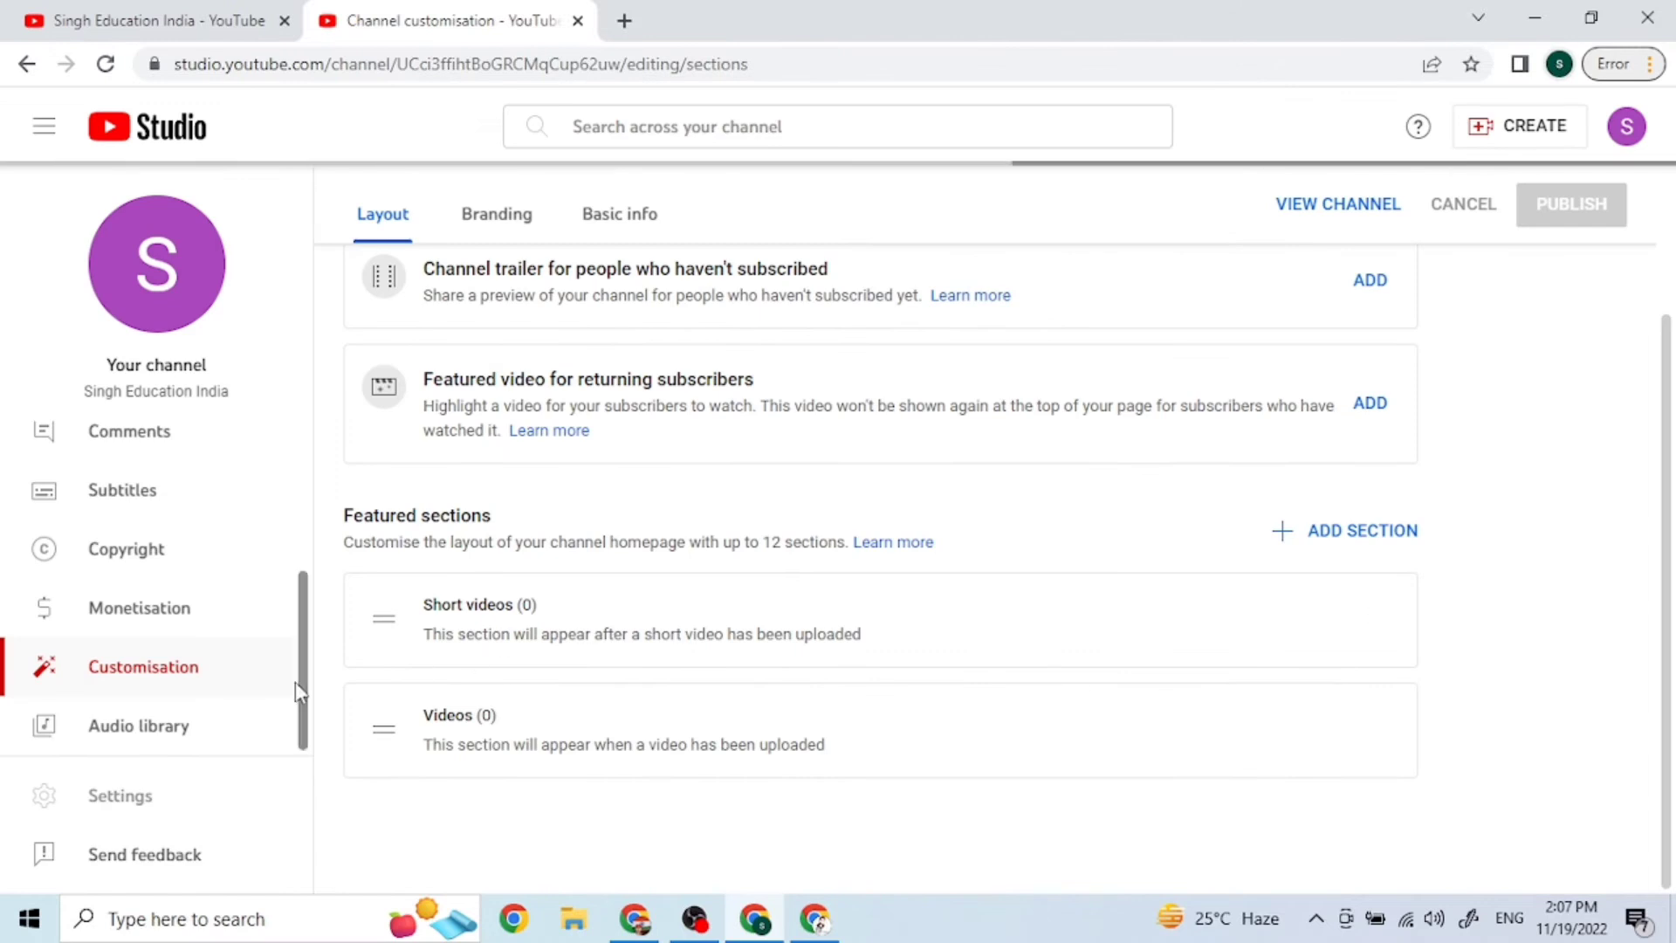
pyautogui.click(132, 797)
# Step: Set 'No, set this channel as not Made for Kids' in Advanced settings, then go to Upload defaults
pyautogui.click(366, 336)
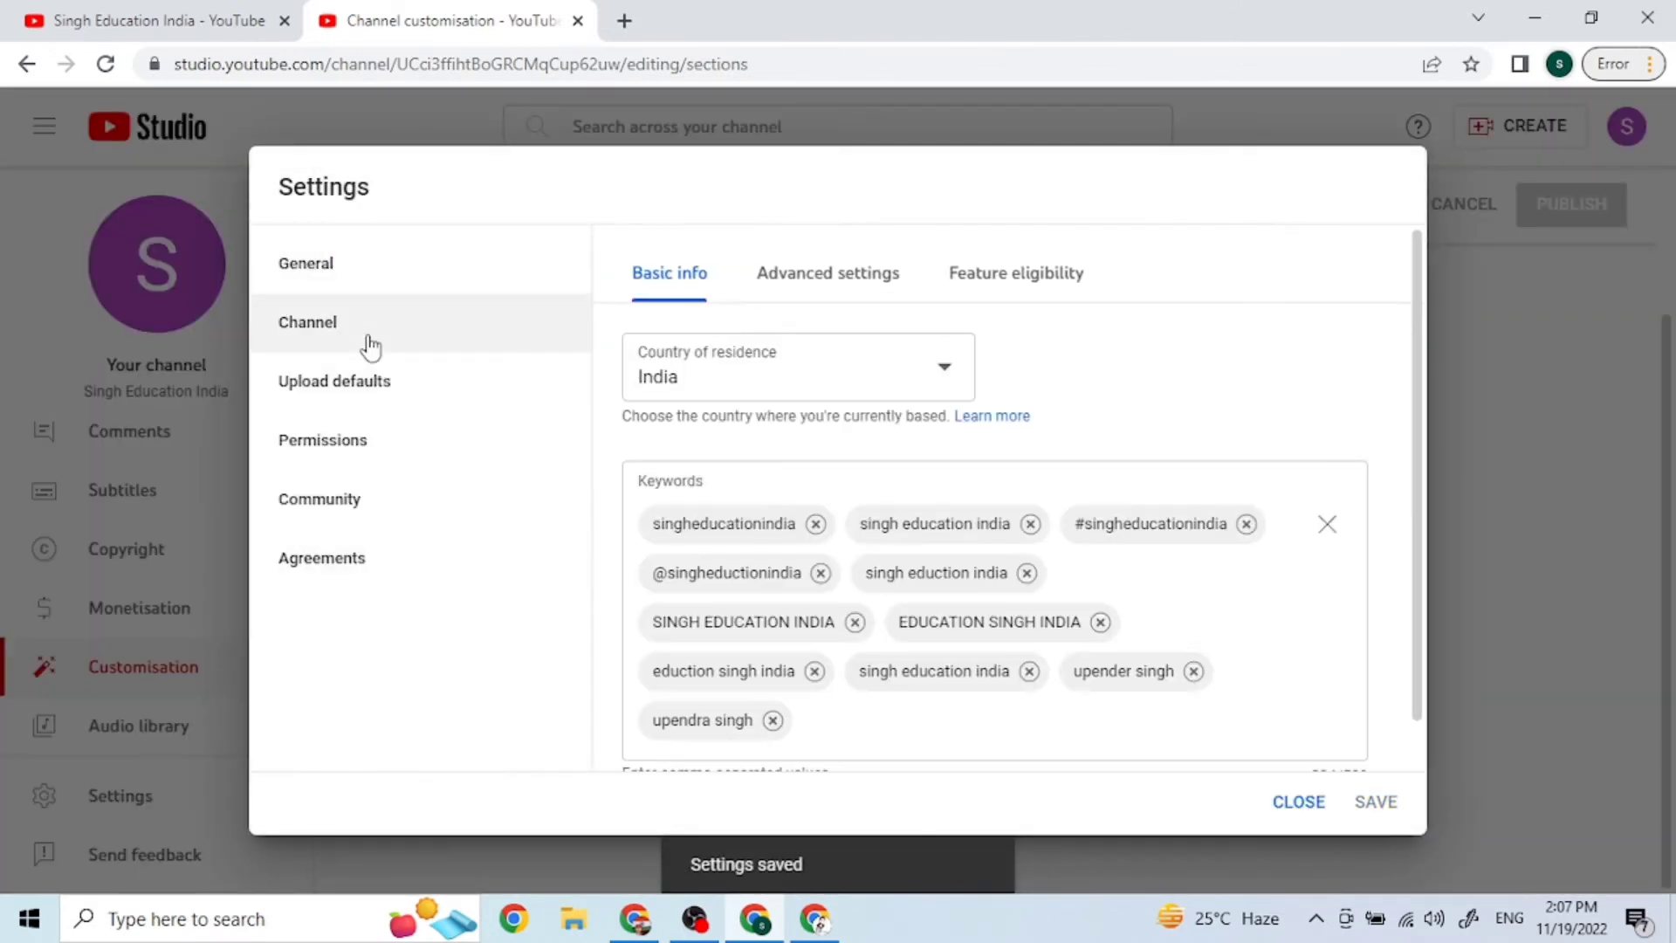
pyautogui.scroll(-1, 1397, 611)
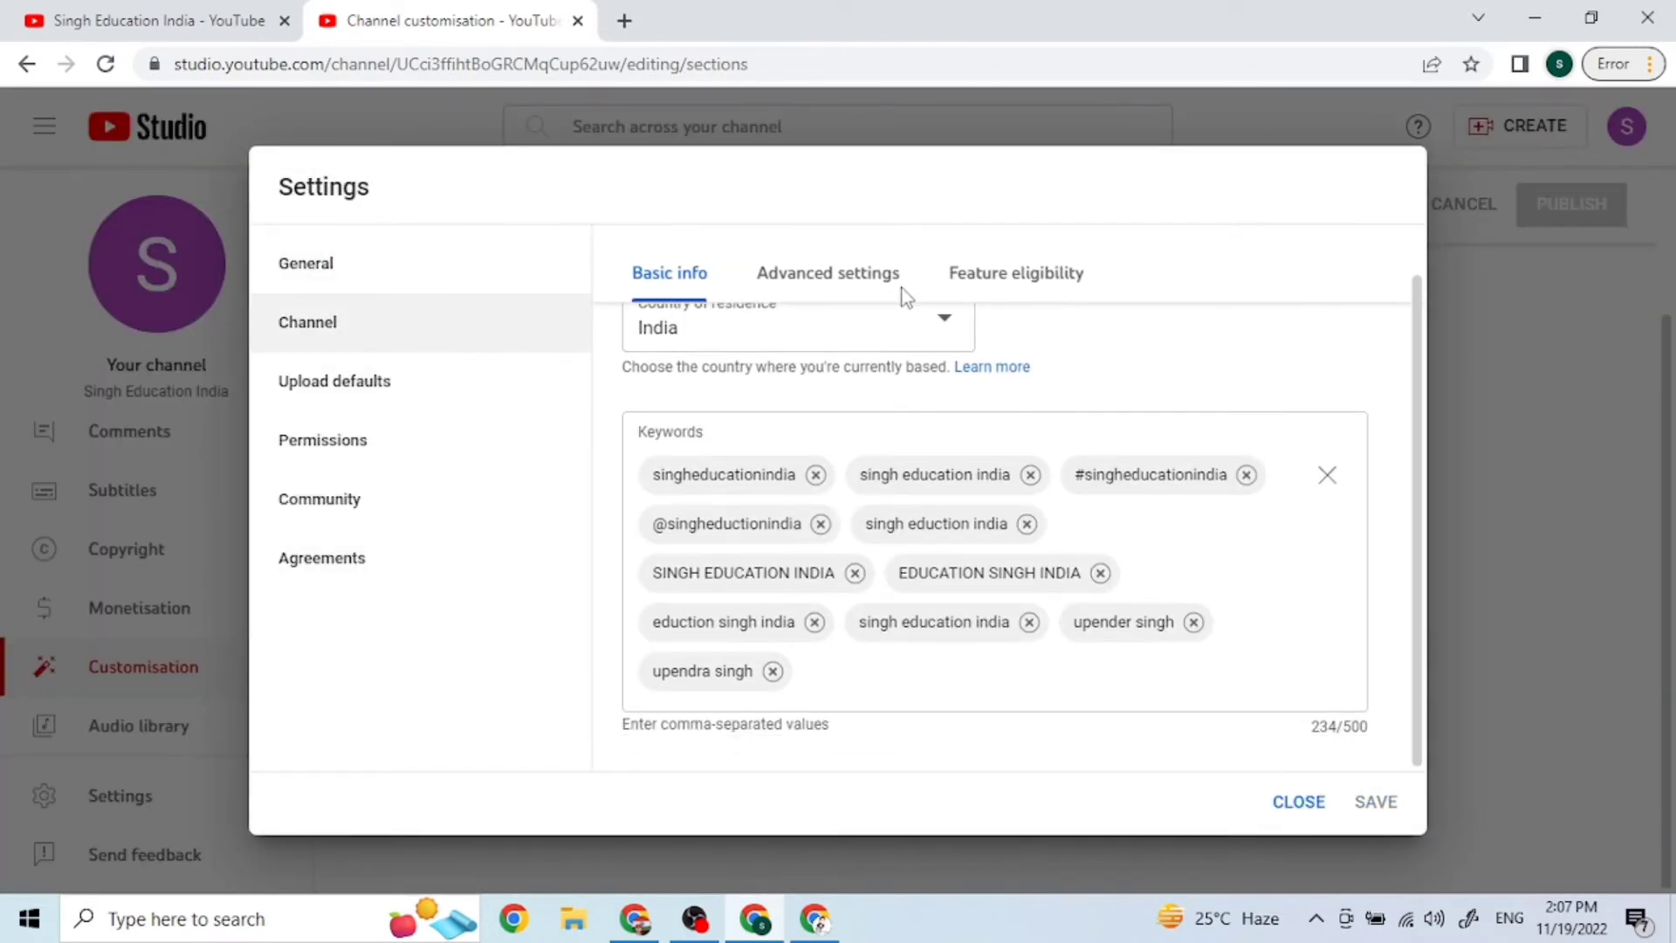
pyautogui.click(892, 278)
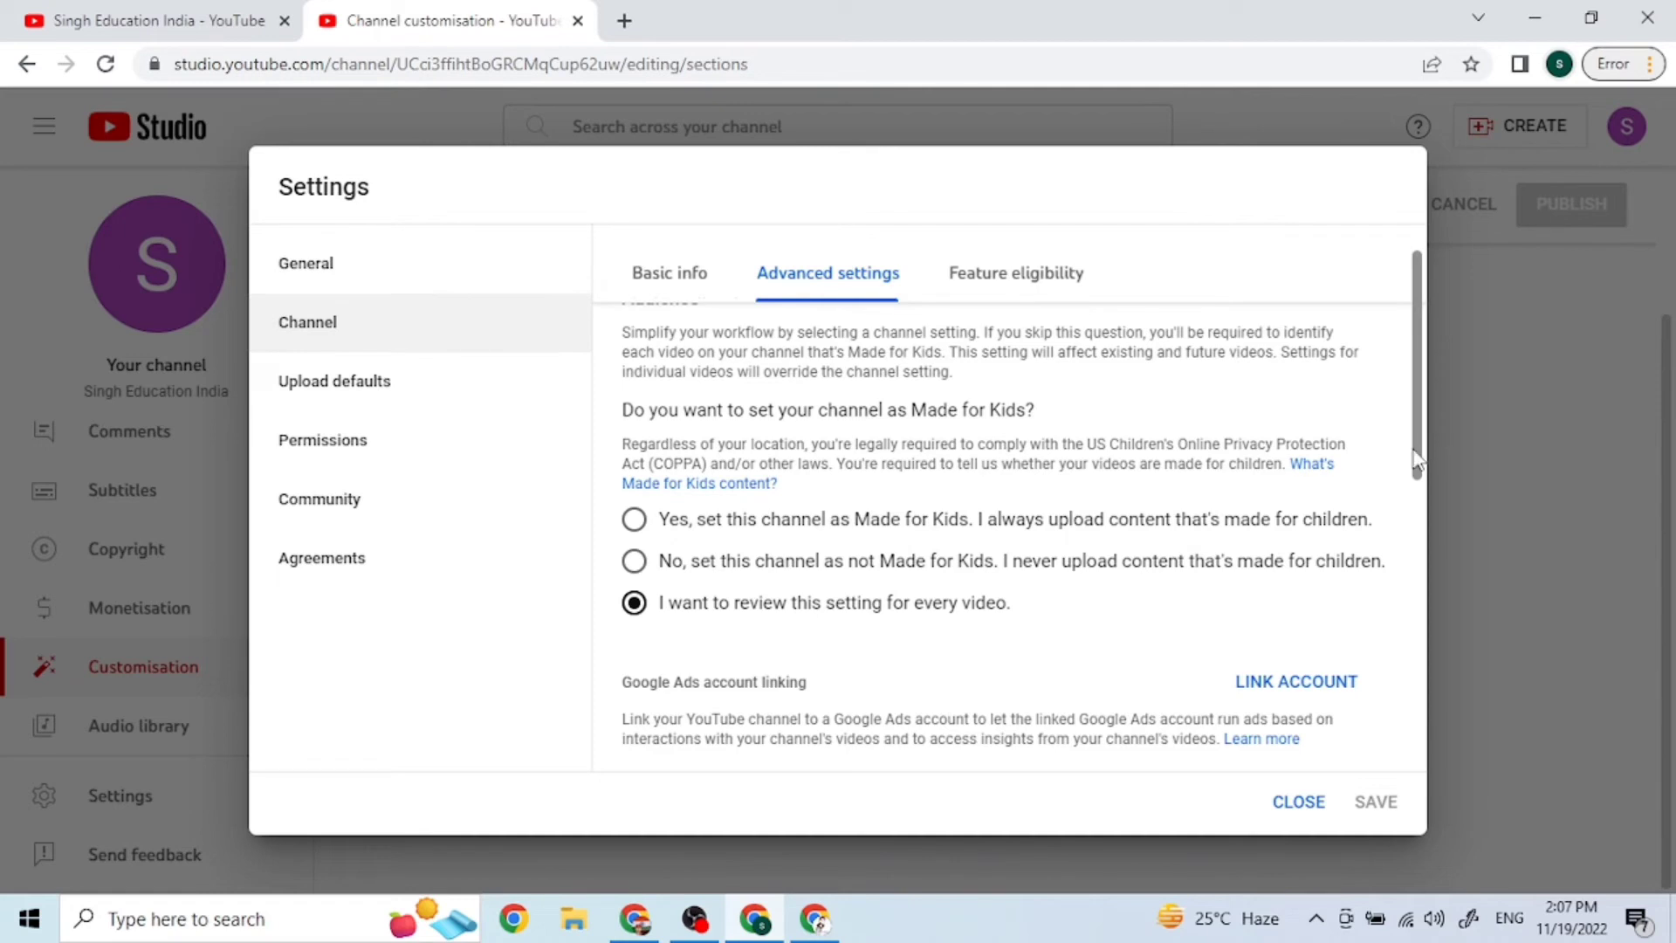
pyautogui.click(635, 563)
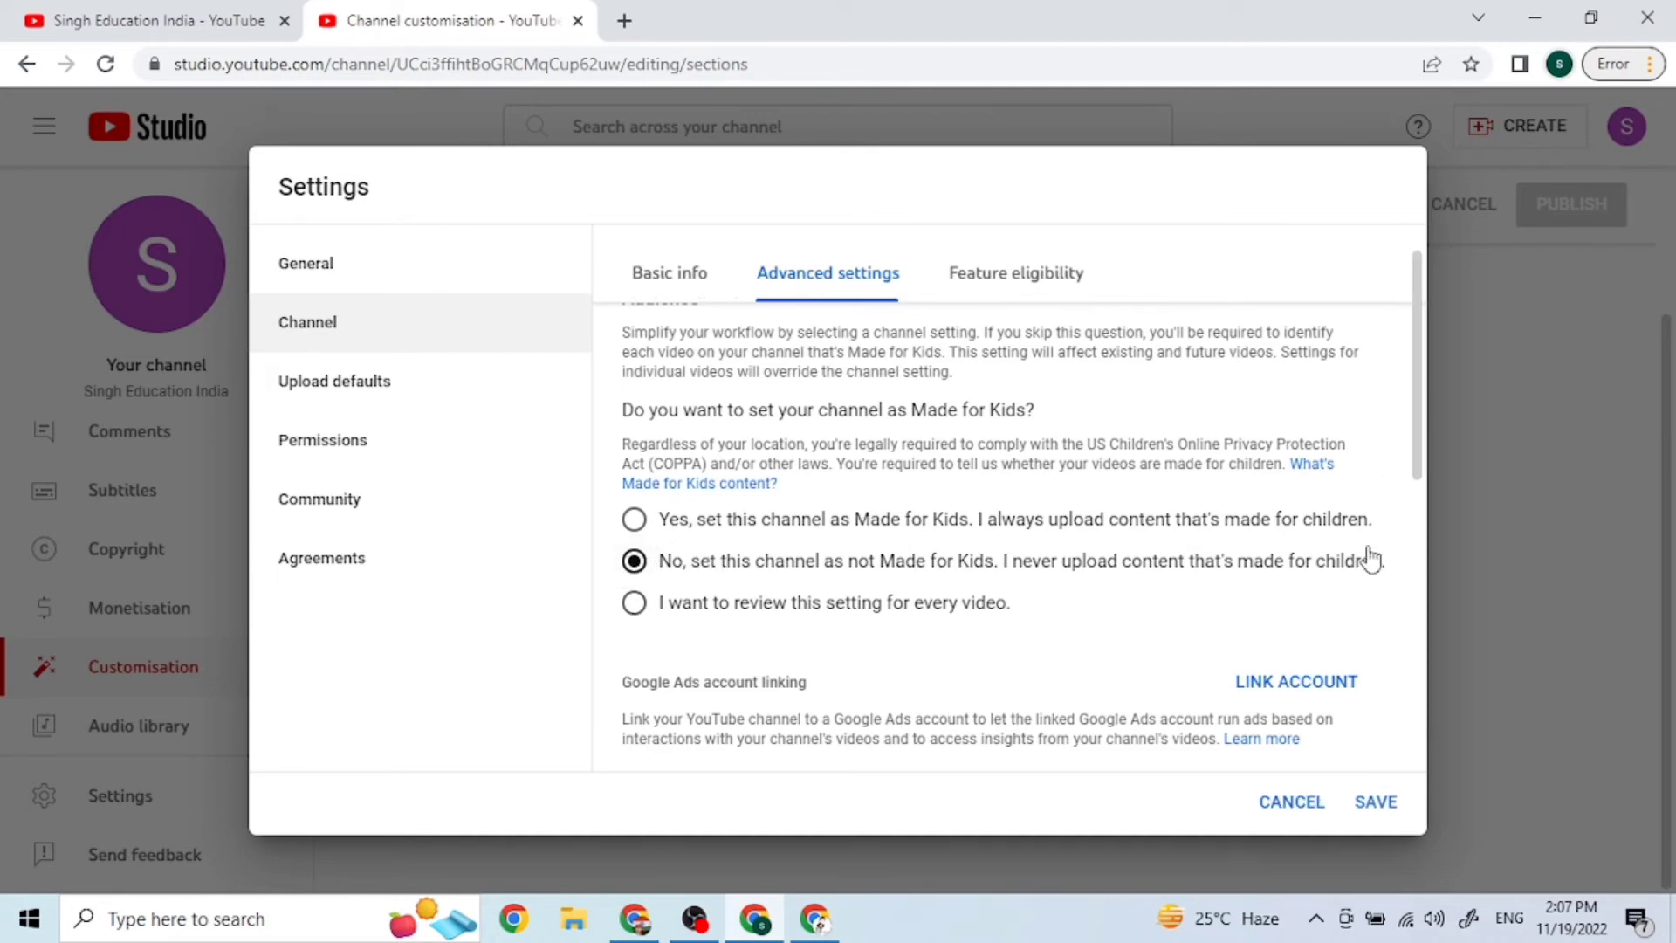
pyautogui.scroll(1, 1411, 411)
pyautogui.moveTo(1411, 410); pyautogui.dragTo(1408, 594)
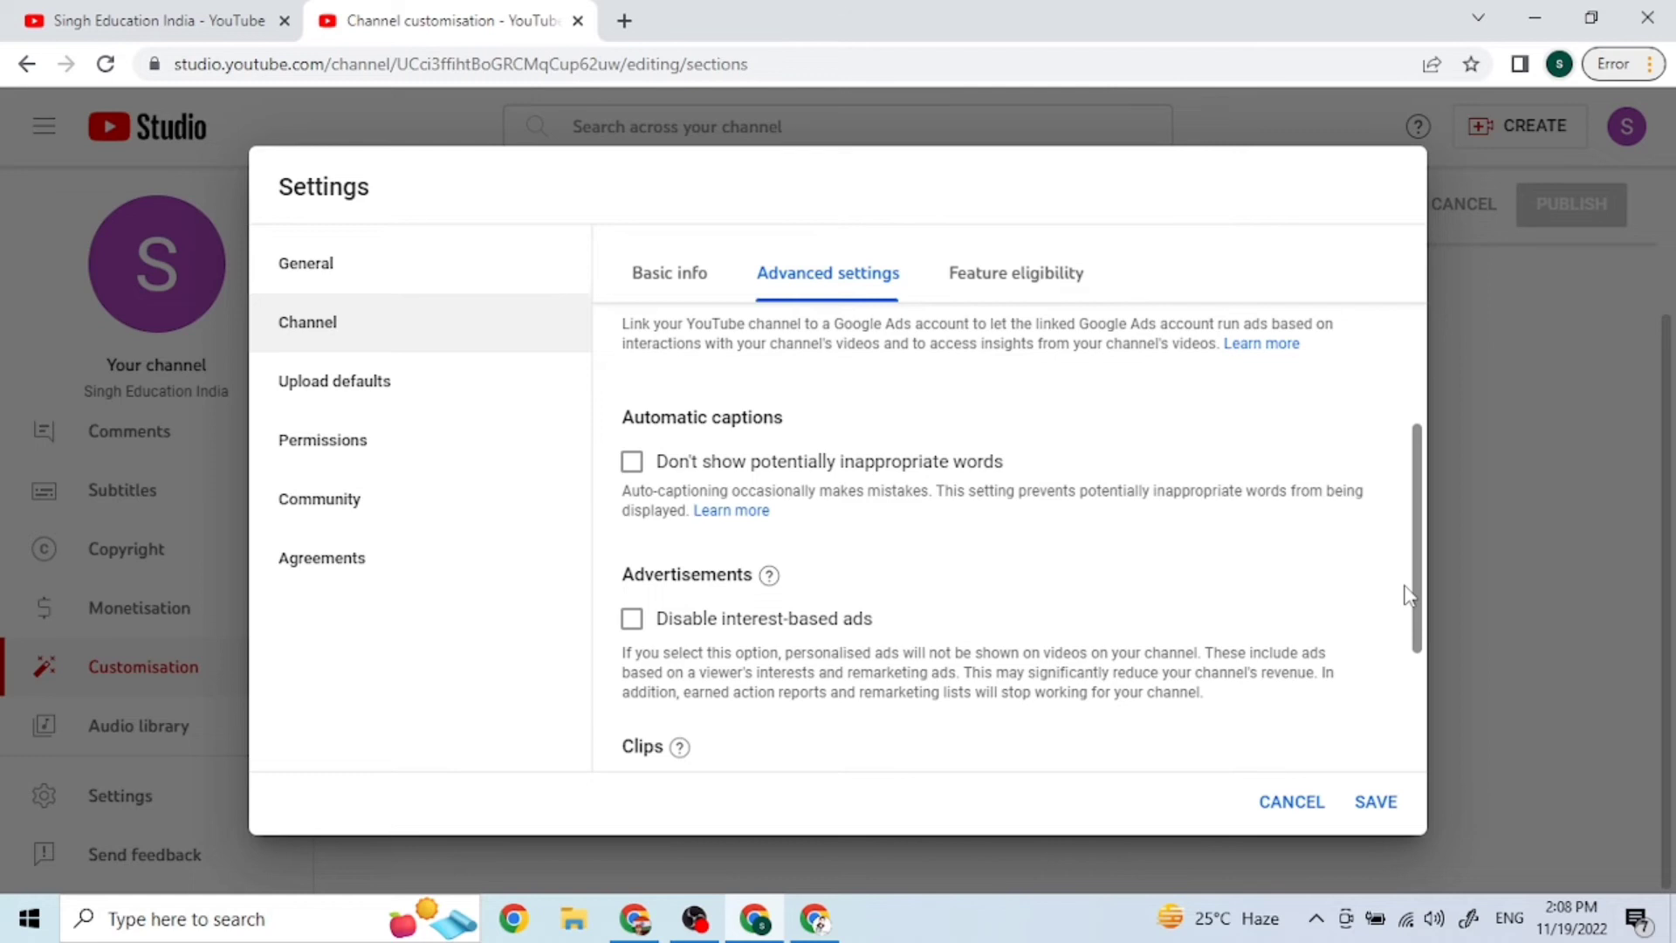
pyautogui.click(360, 383)
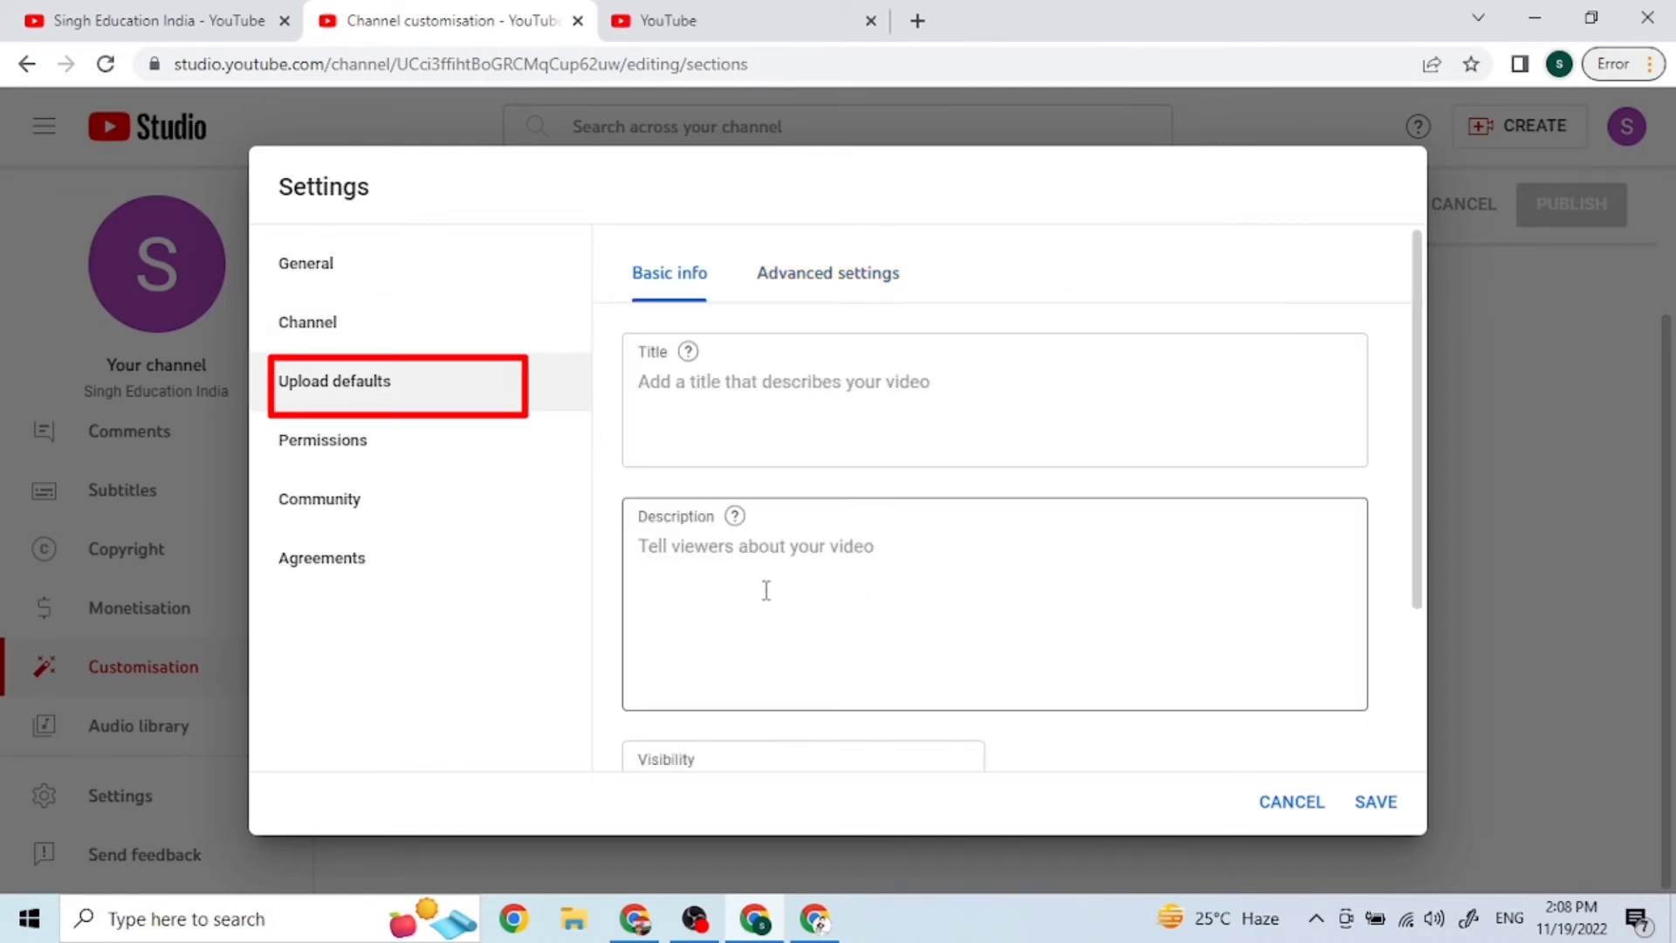
# Step: Save a default upload description with #singheducationindia on its own line above the pasted copyright disclaimer
pyautogui.click(695, 592)
pyautogui.press('Return')
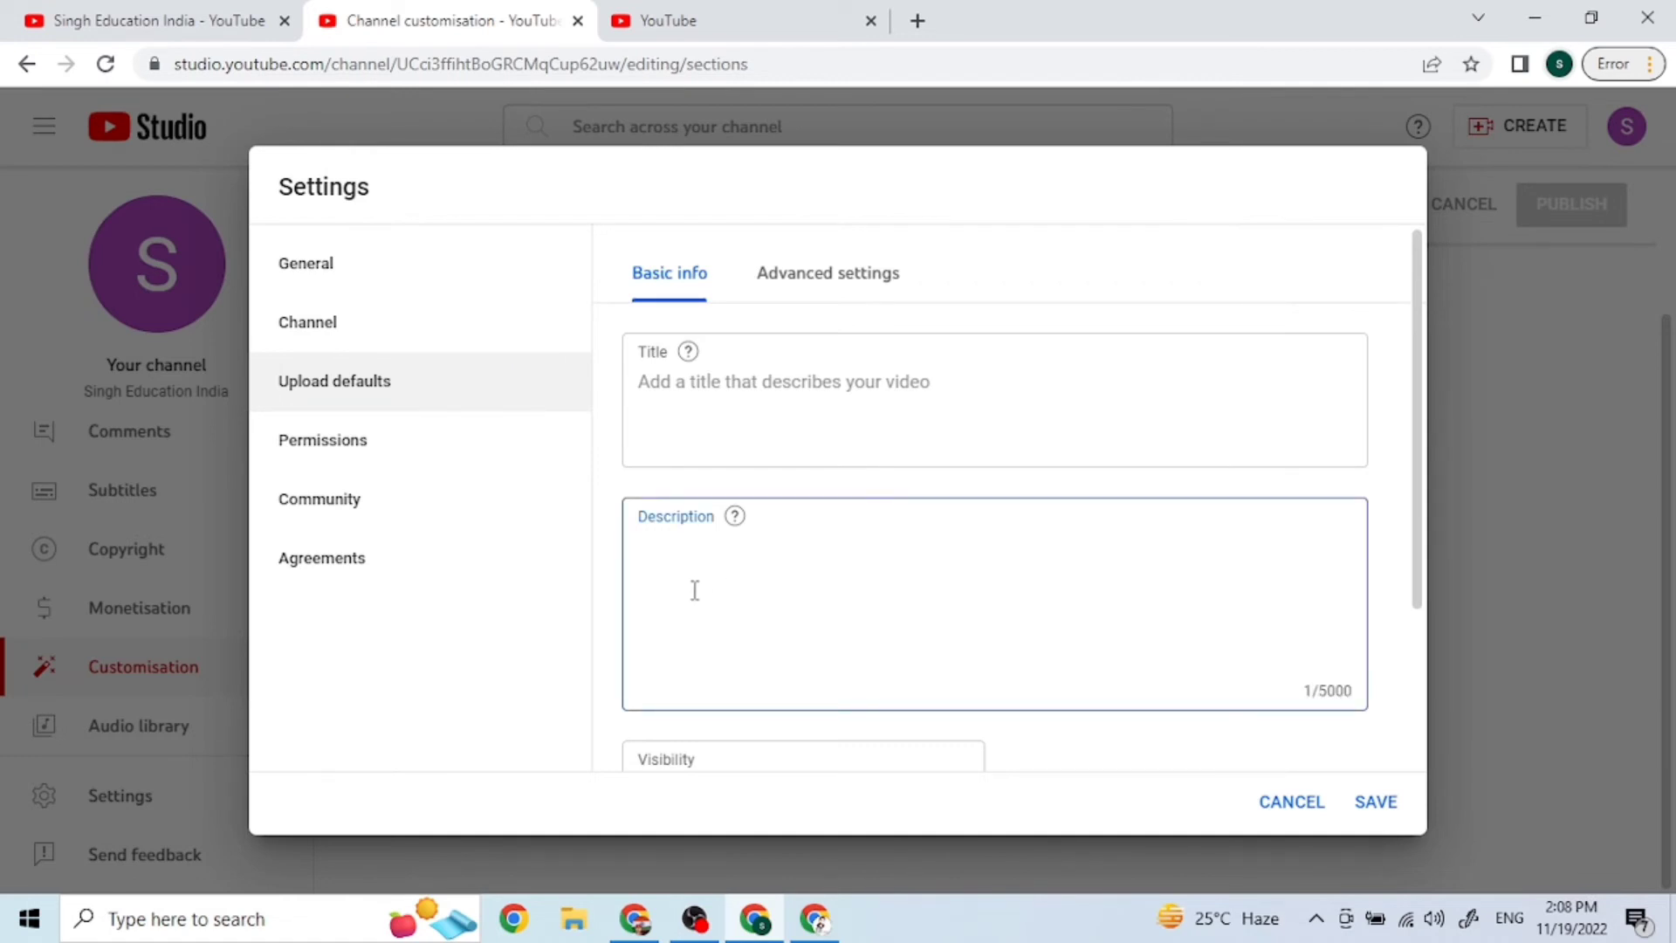
pyautogui.press('Return')
pyautogui.hotkey('ctrl', 'v')
pyautogui.hotkey('ctrl', 'v')
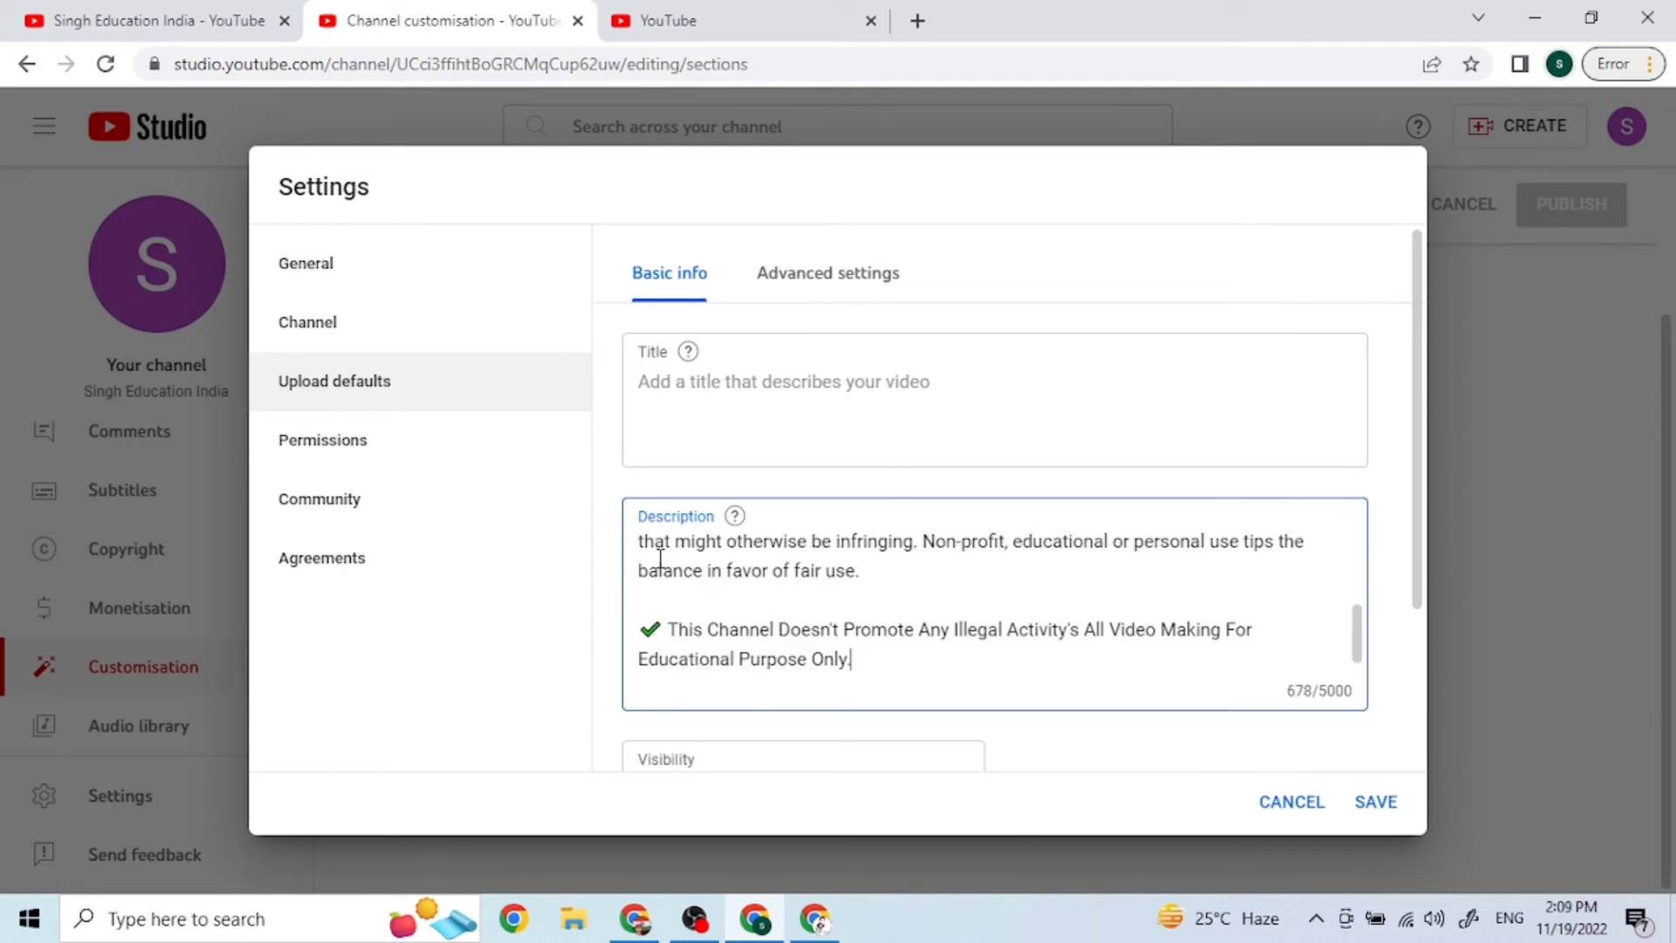
pyautogui.hotkey('ctrl', 'Home')
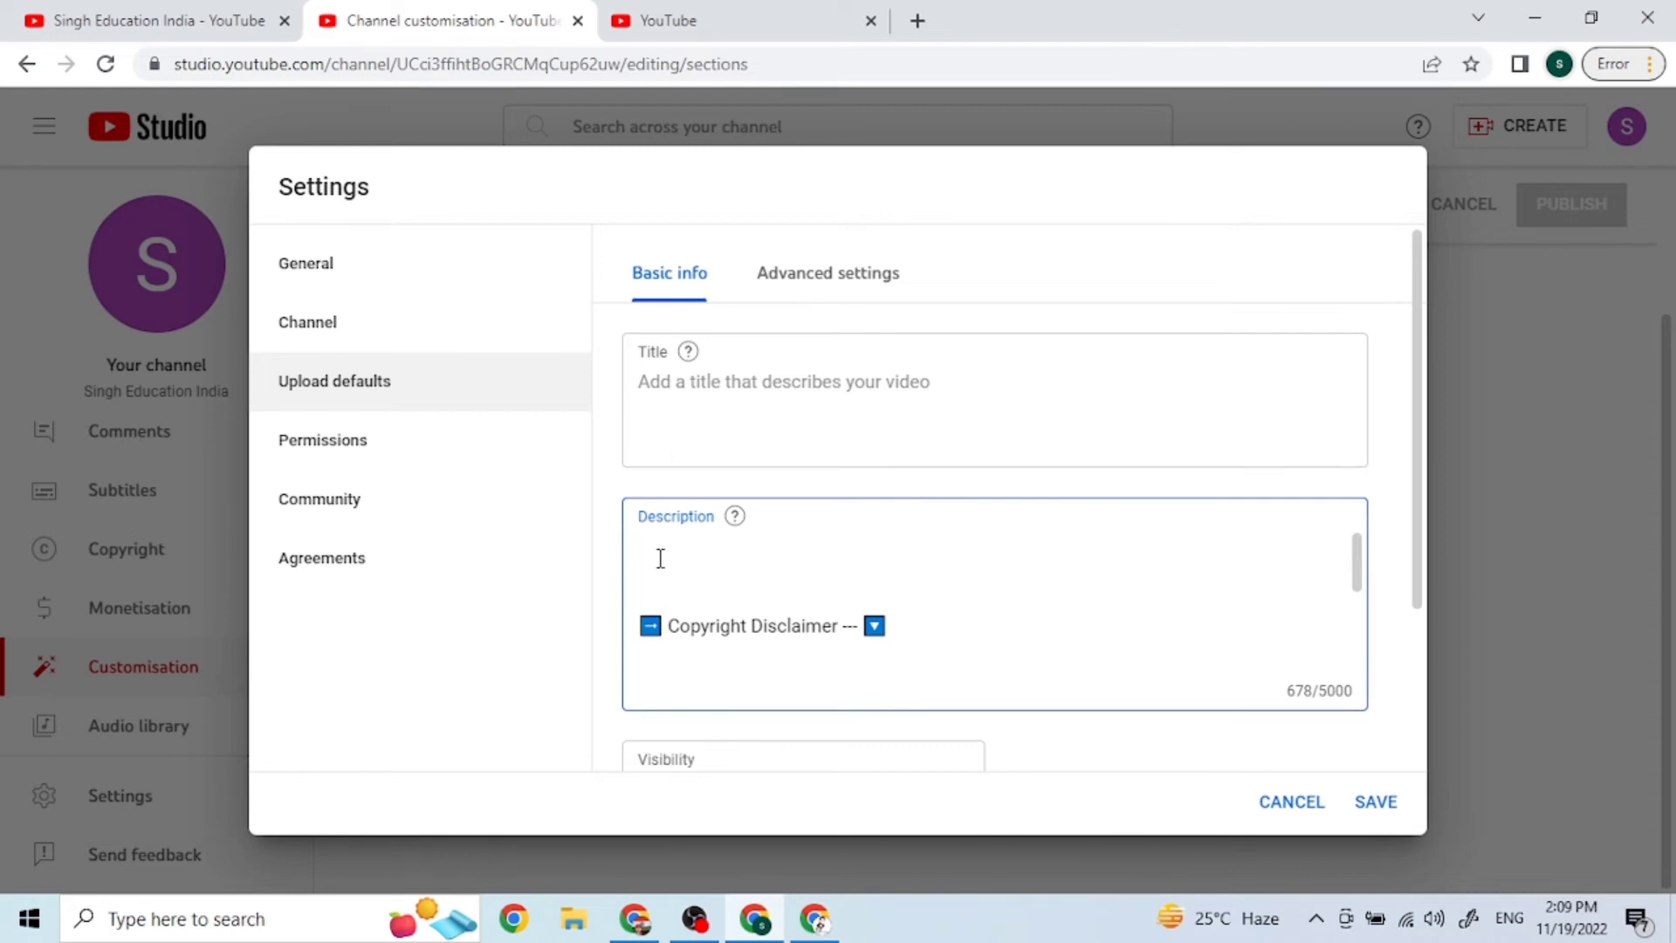
pyautogui.write('#singheducation')
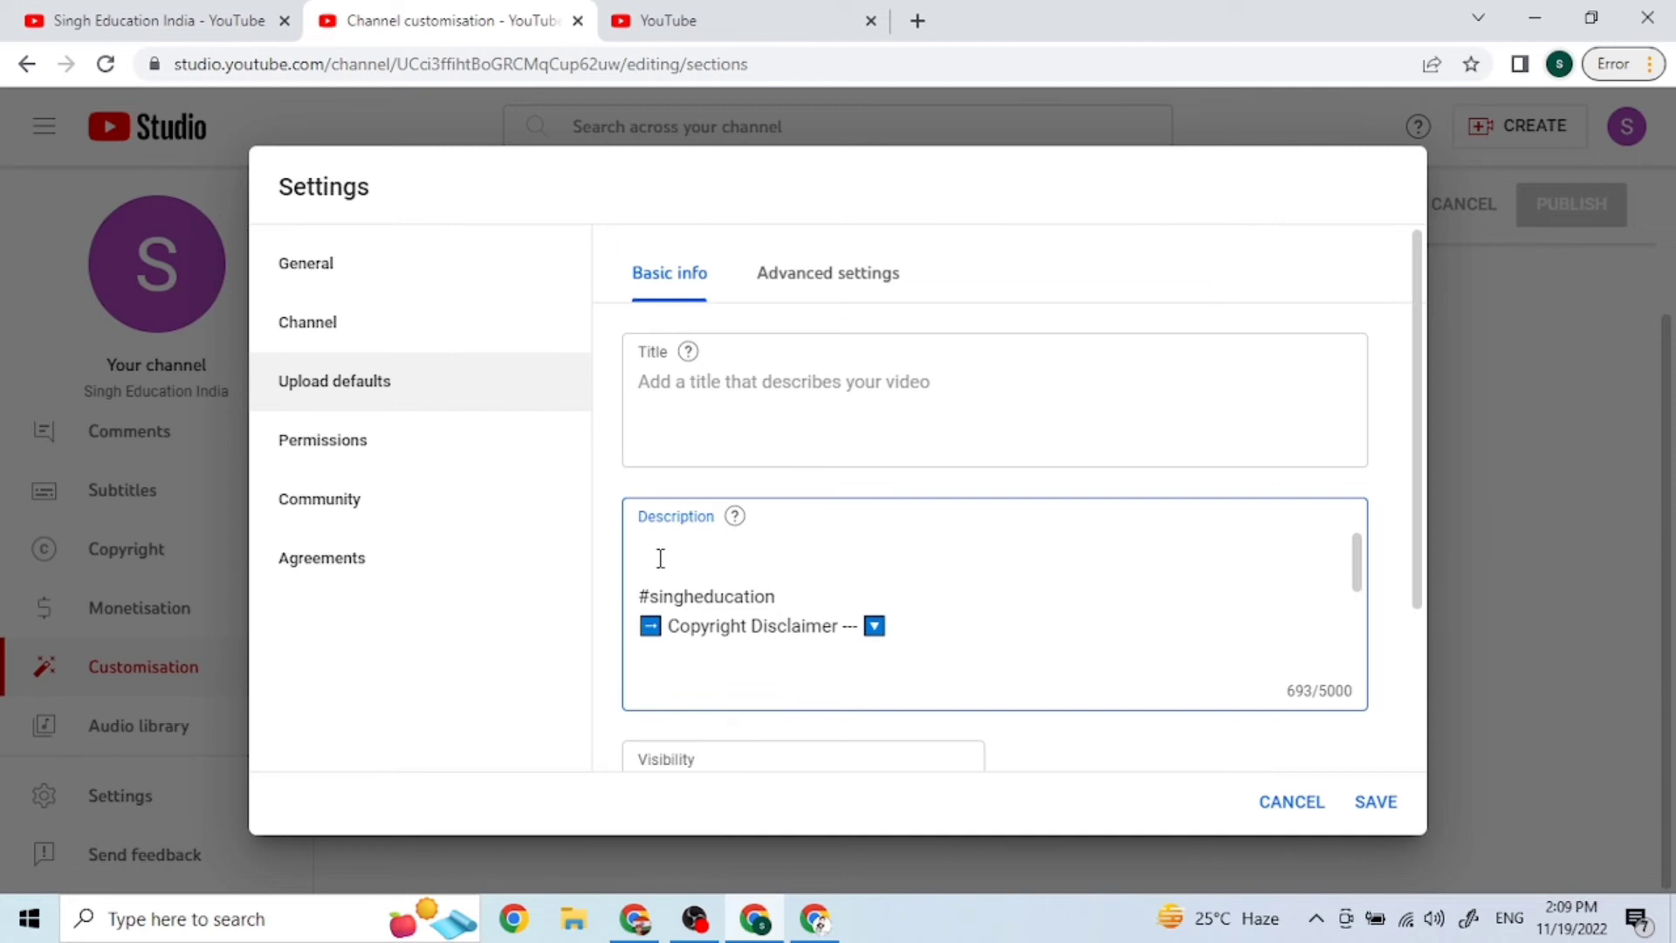
pyautogui.write('india')
pyautogui.press('Return')
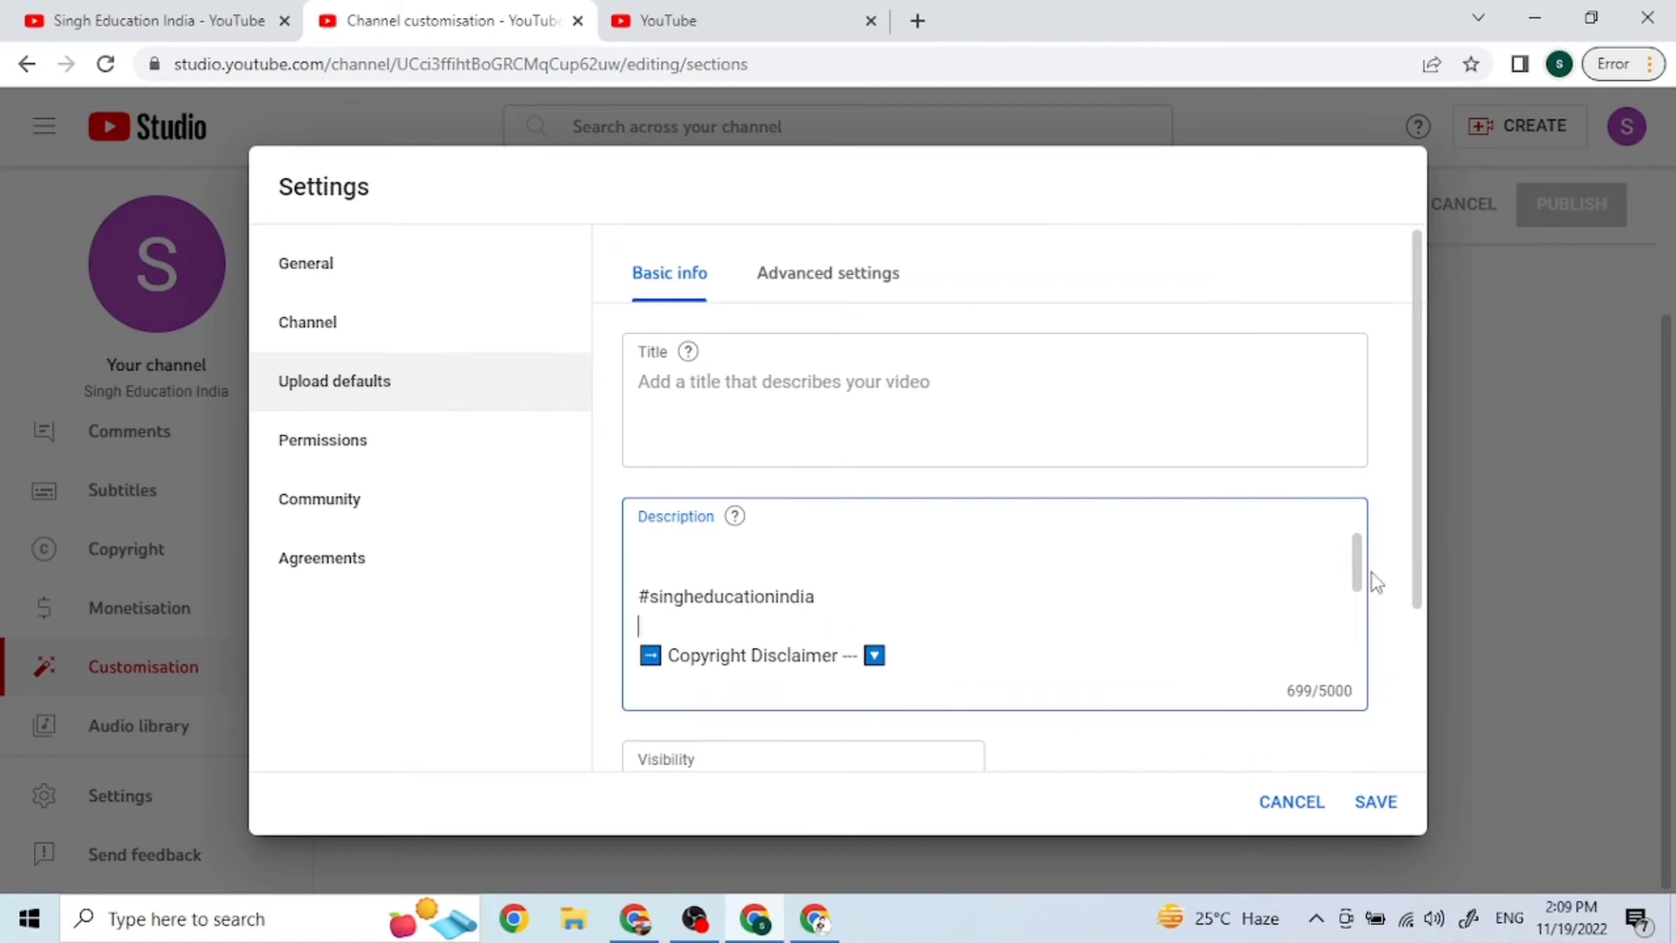
pyautogui.click(1376, 802)
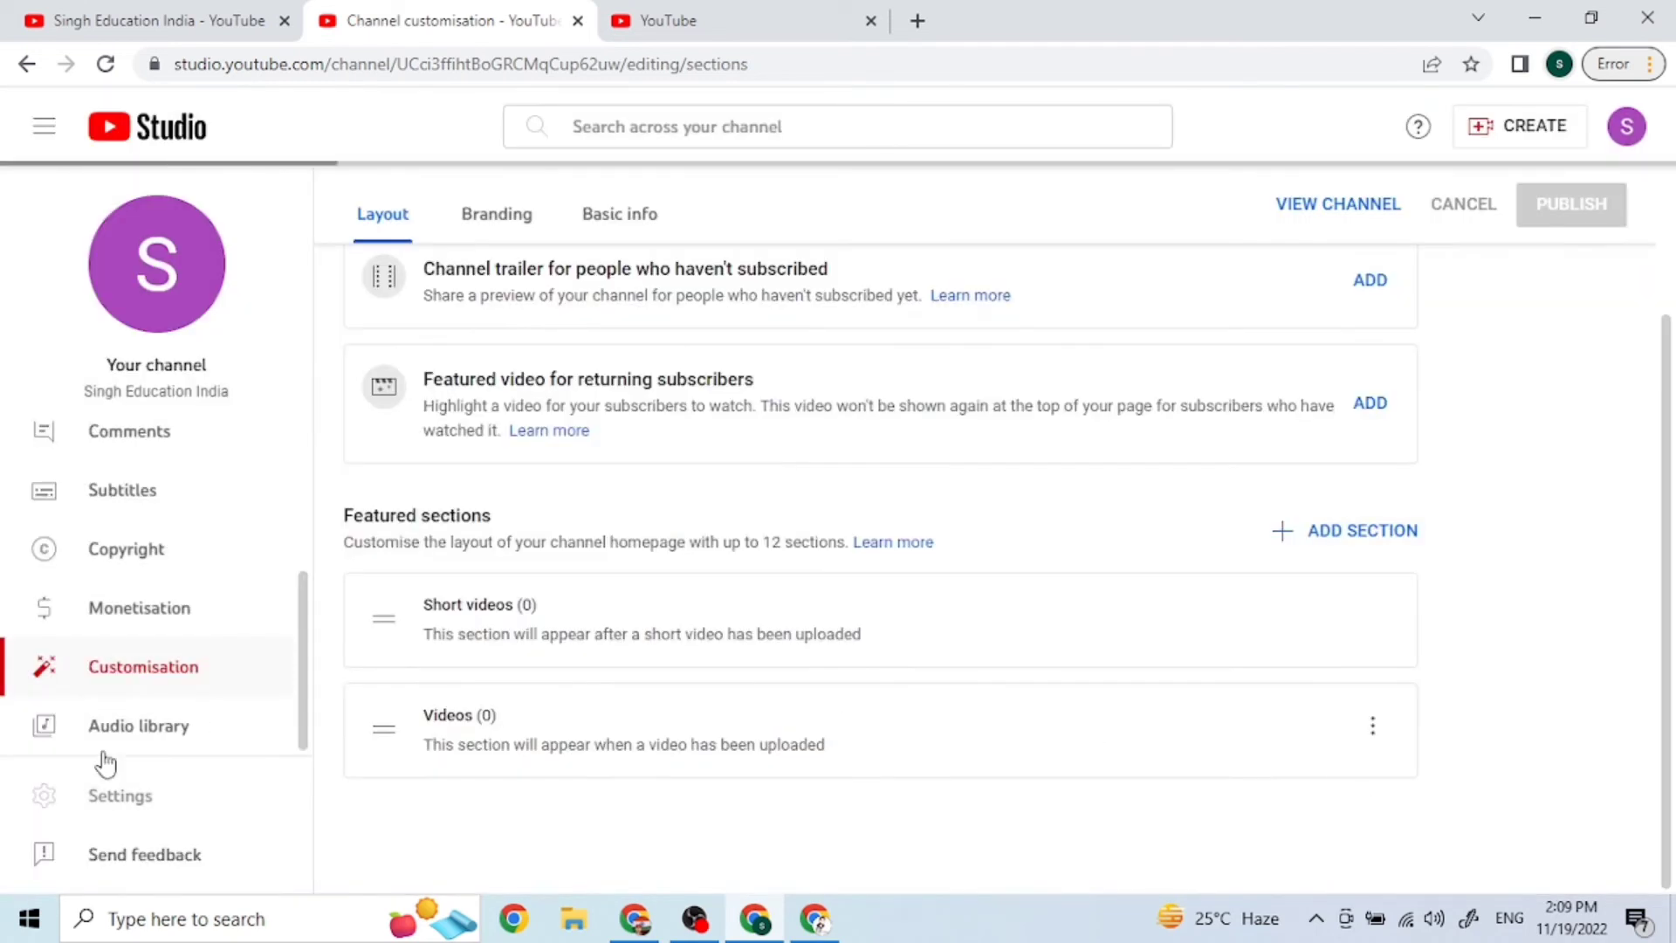
# Step: In Settings > Channel > Feature eligibility, expand Intermediate features and start phone number verification
pyautogui.click(145, 794)
pyautogui.click(307, 322)
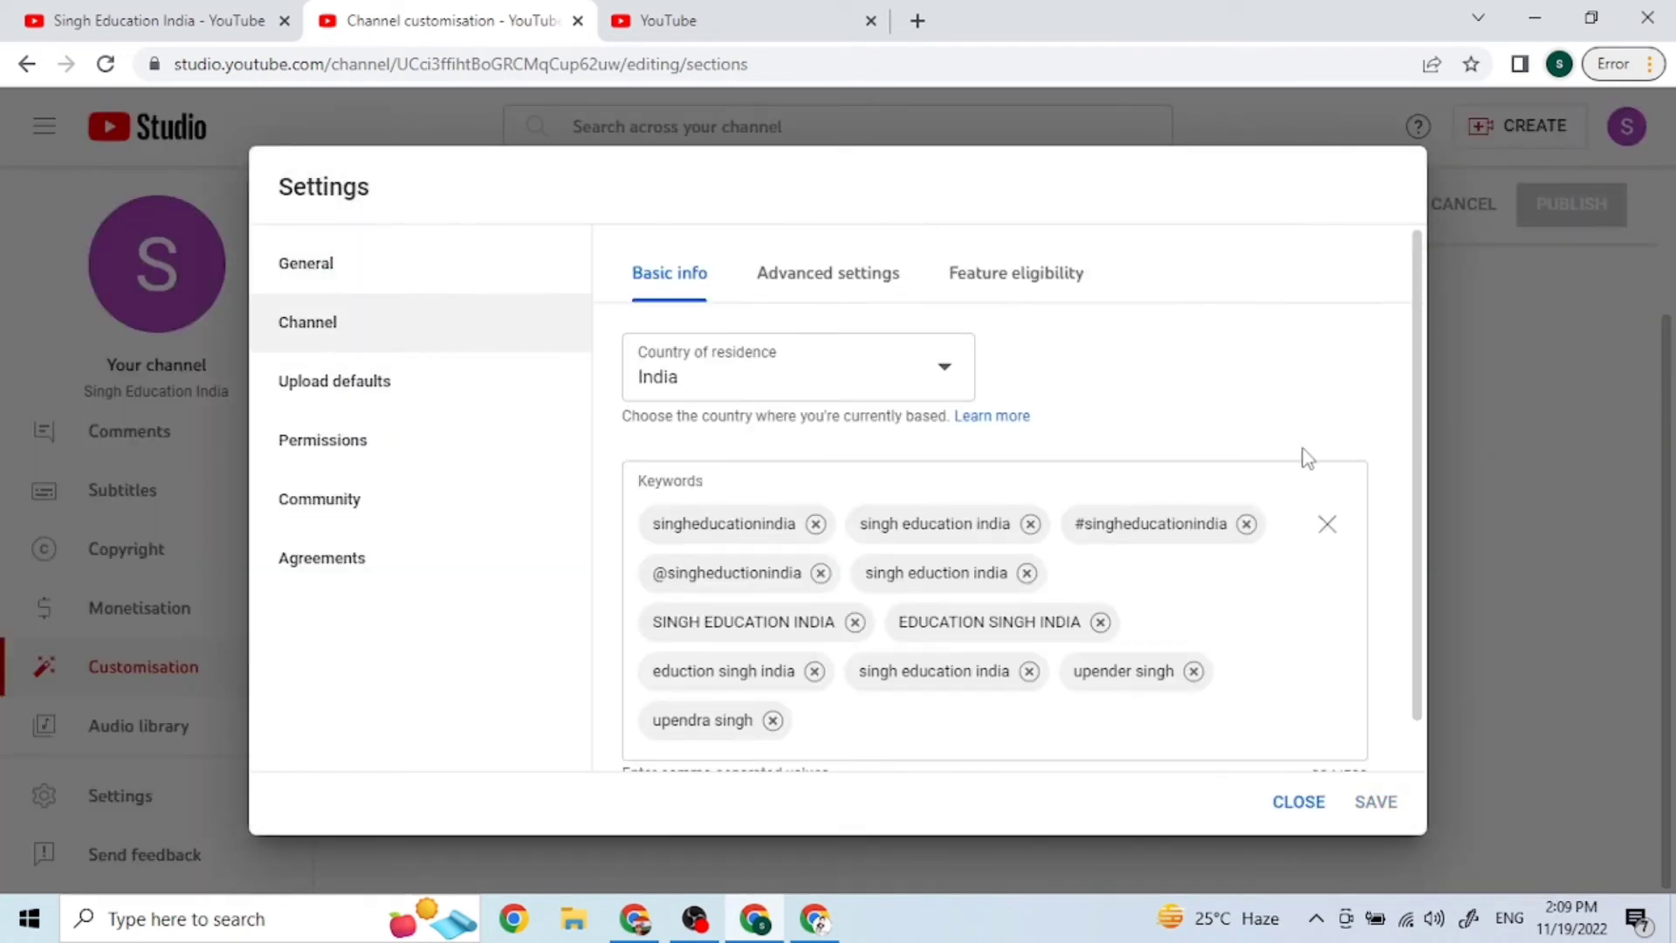
pyautogui.scroll(-1, 1284, 547)
pyautogui.click(825, 273)
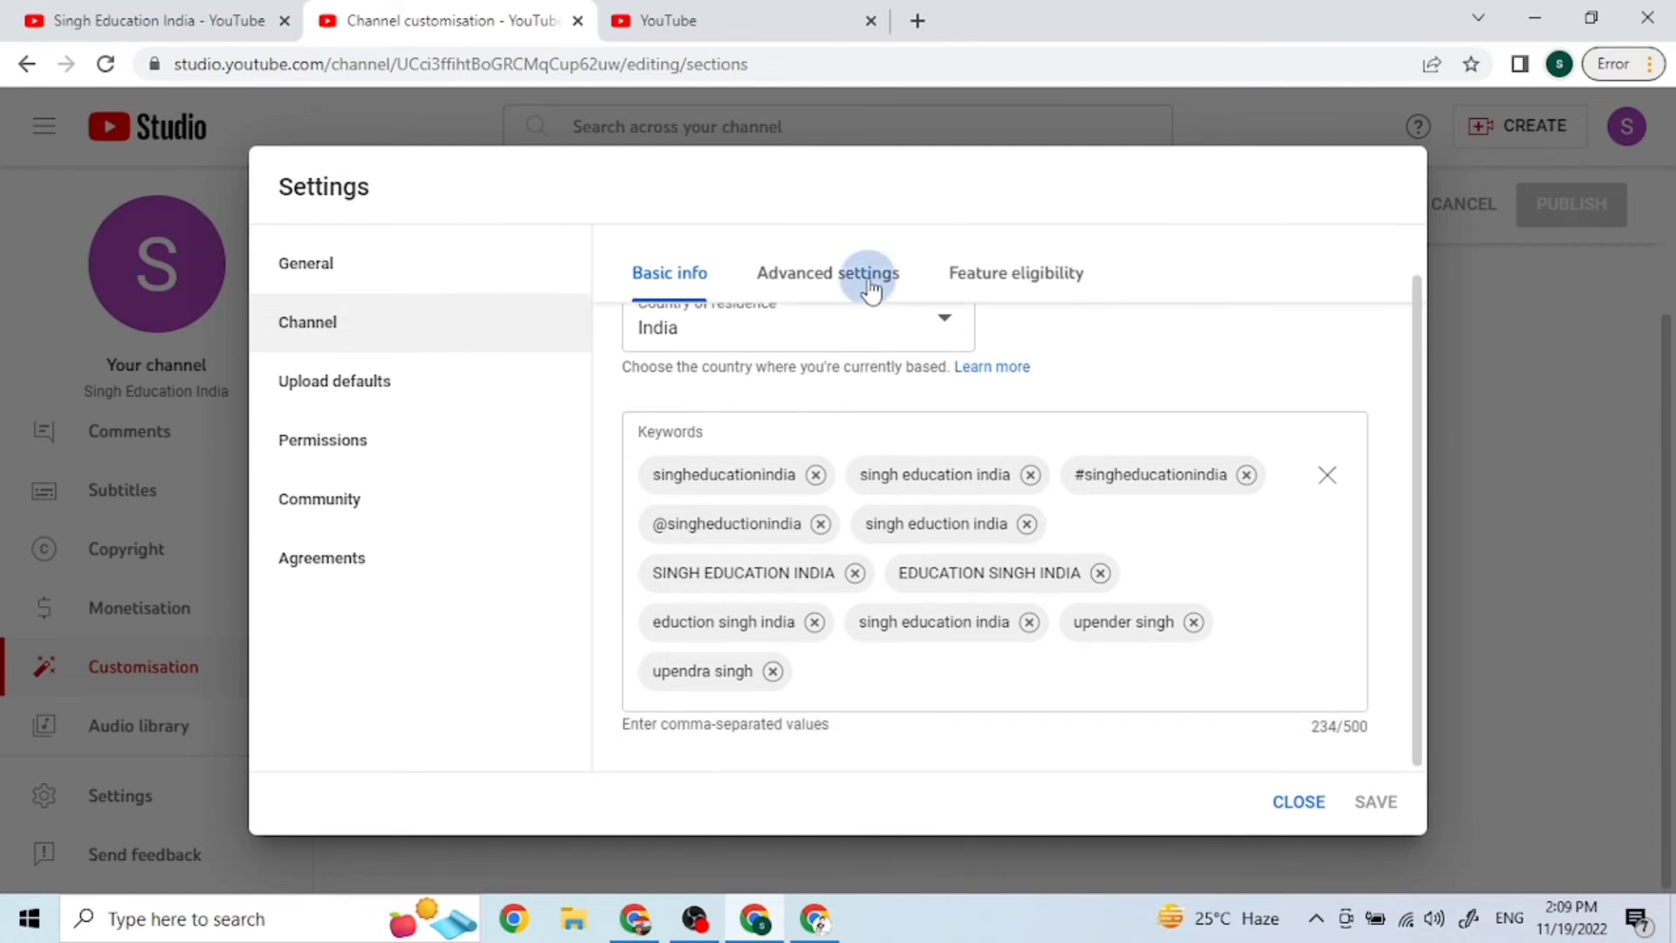
pyautogui.moveTo(1407, 419); pyautogui.dragTo(1409, 738)
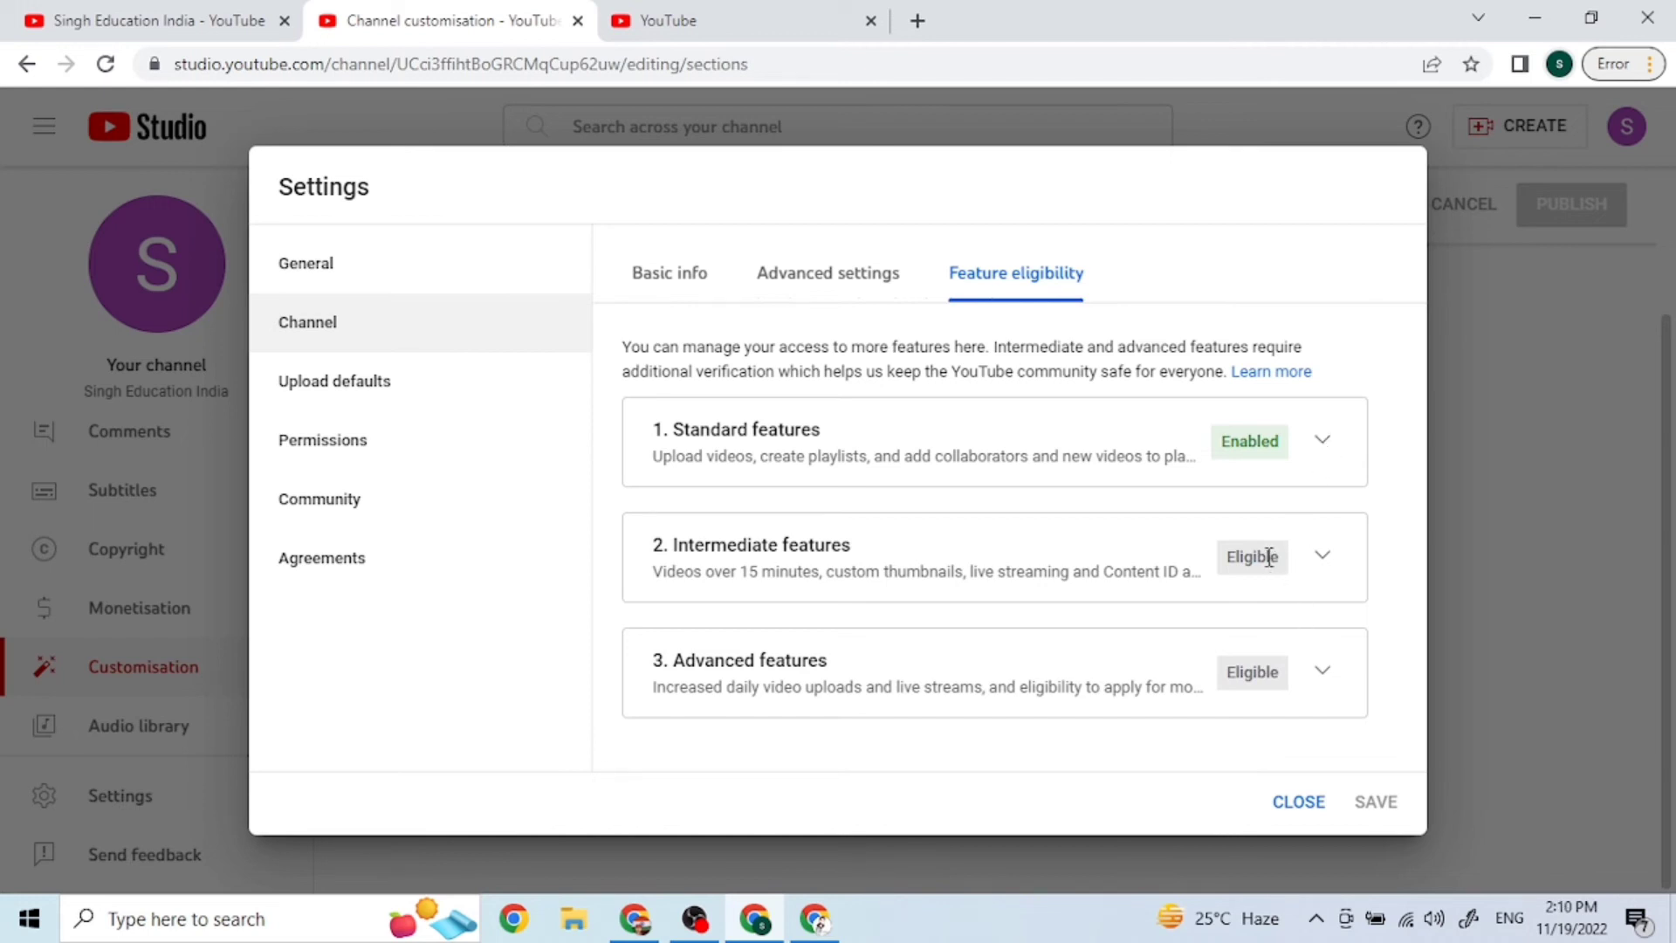
pyautogui.click(1323, 559)
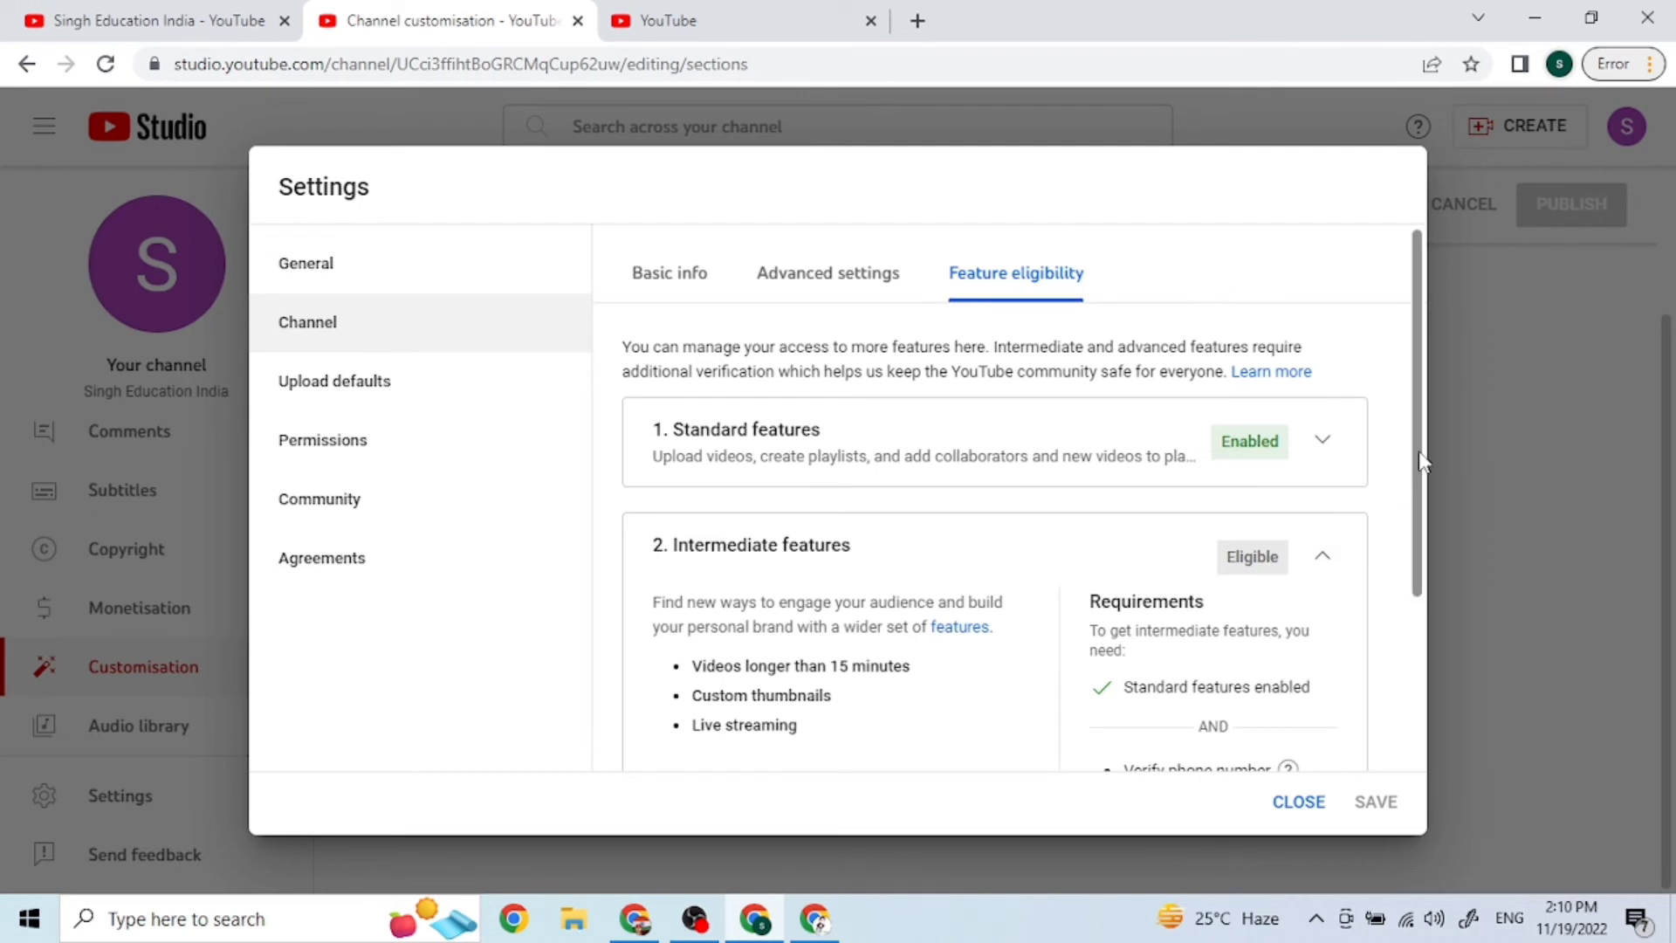
pyautogui.moveTo(1418, 451); pyautogui.dragTo(1423, 575)
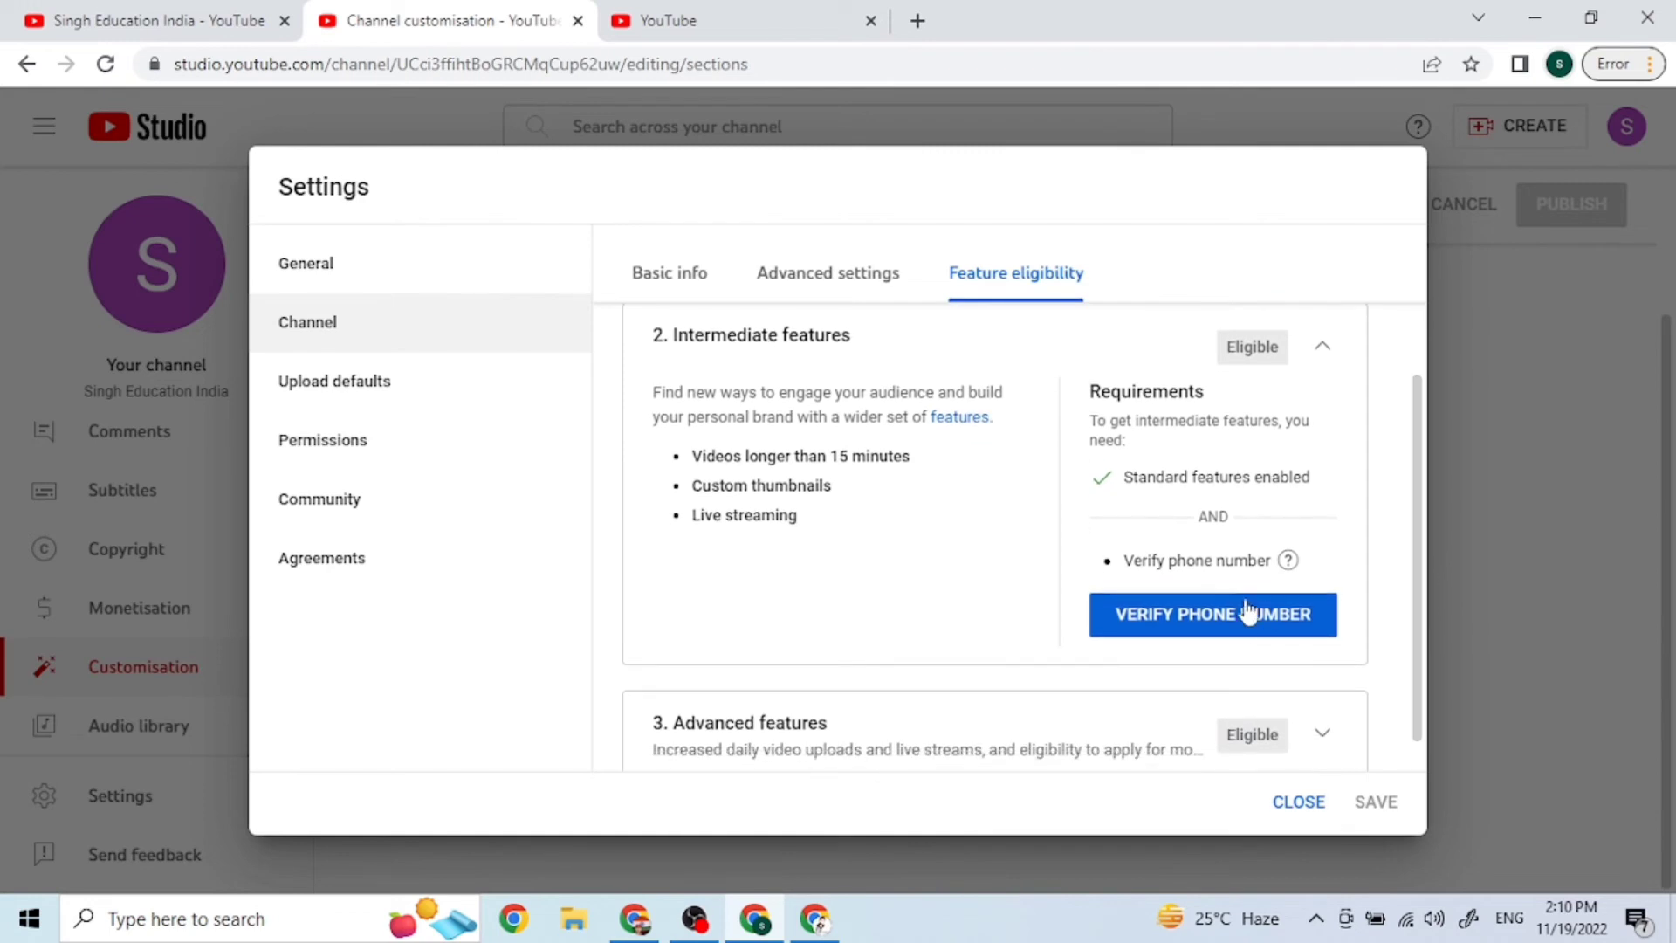
pyautogui.click(1245, 614)
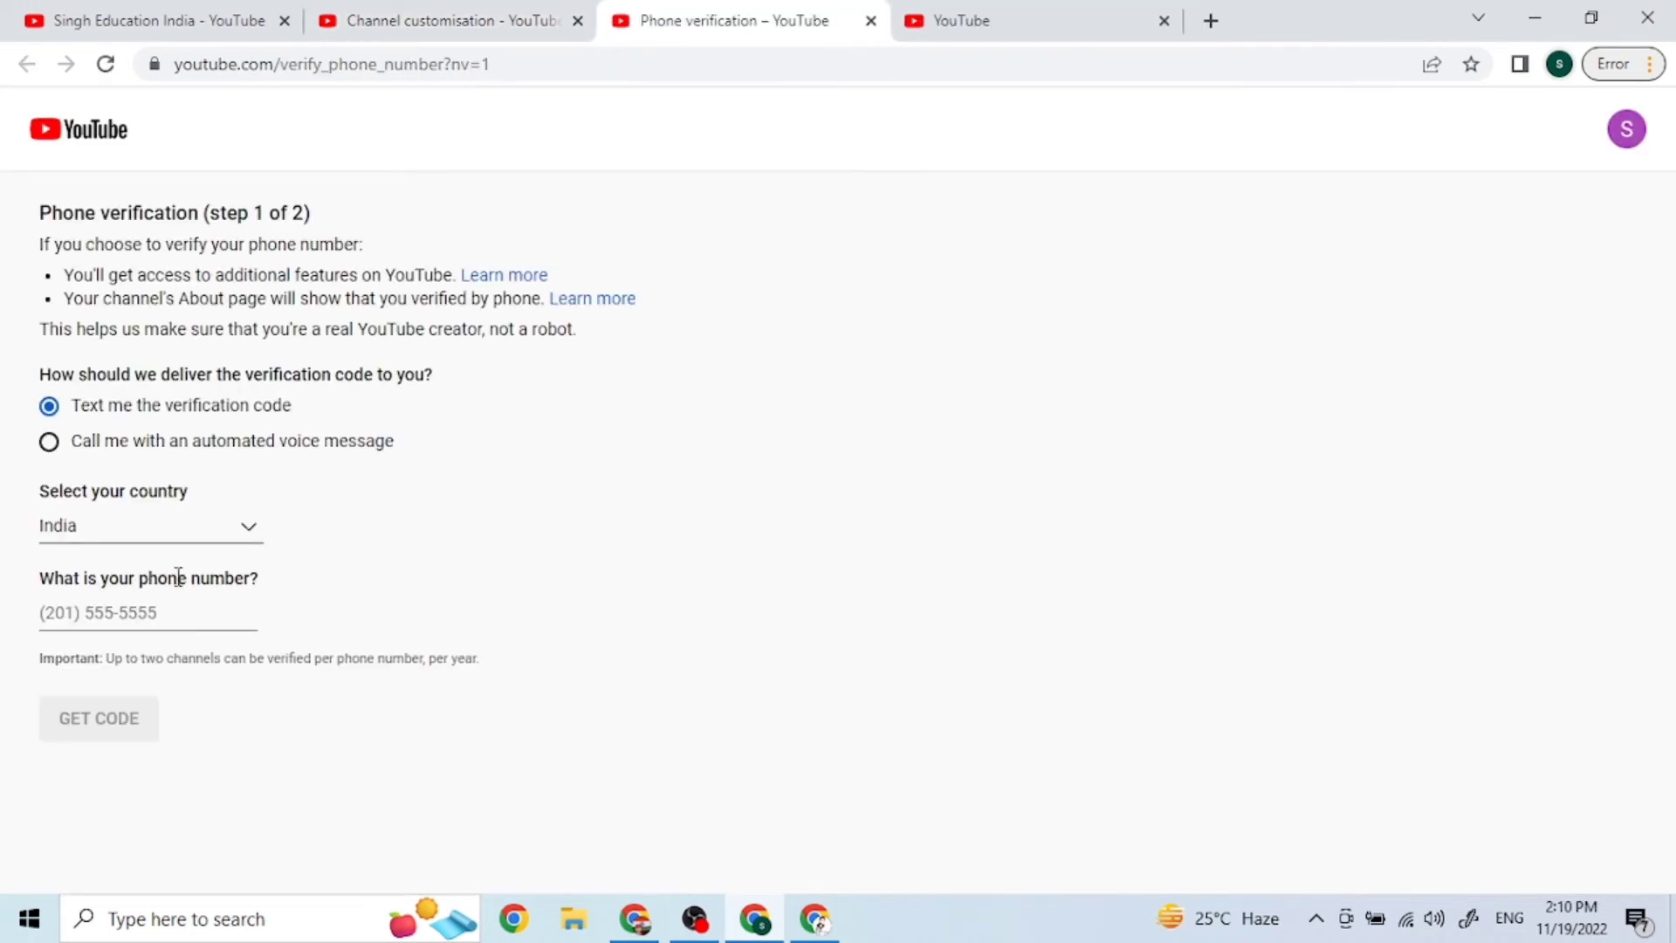
# Step: Enter the channel's phone number, request a text code, and submit the received verification code
pyautogui.click(101, 612)
pyautogui.hotkey('ctrl', 'v')
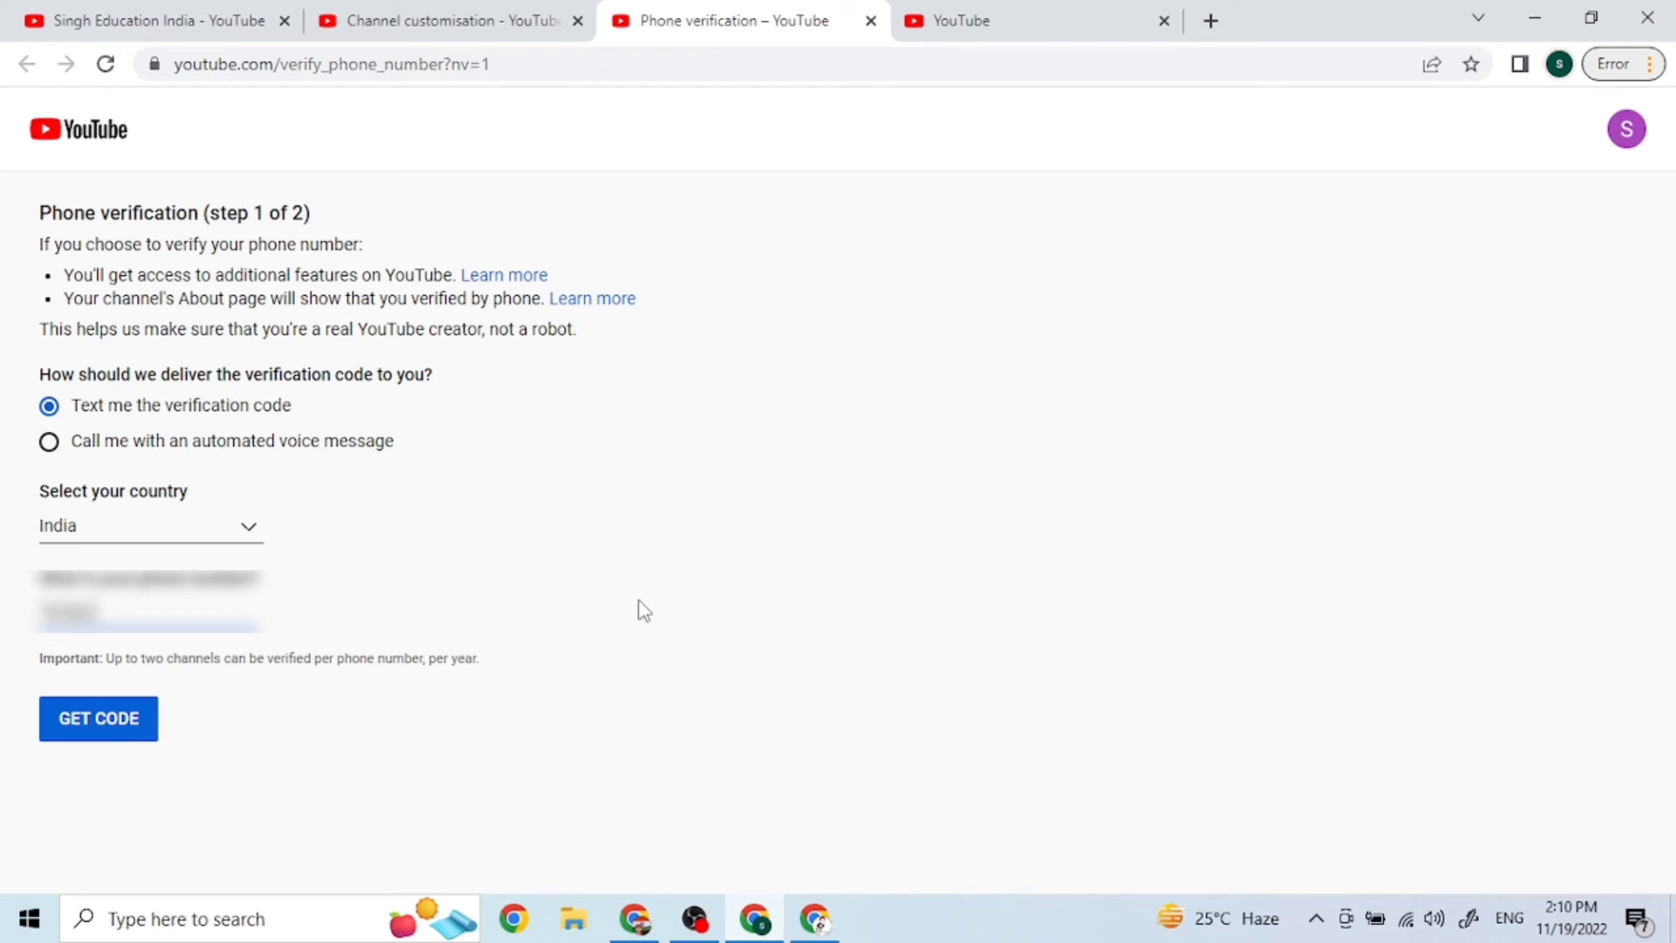
pyautogui.click(87, 728)
pyautogui.click(135, 359)
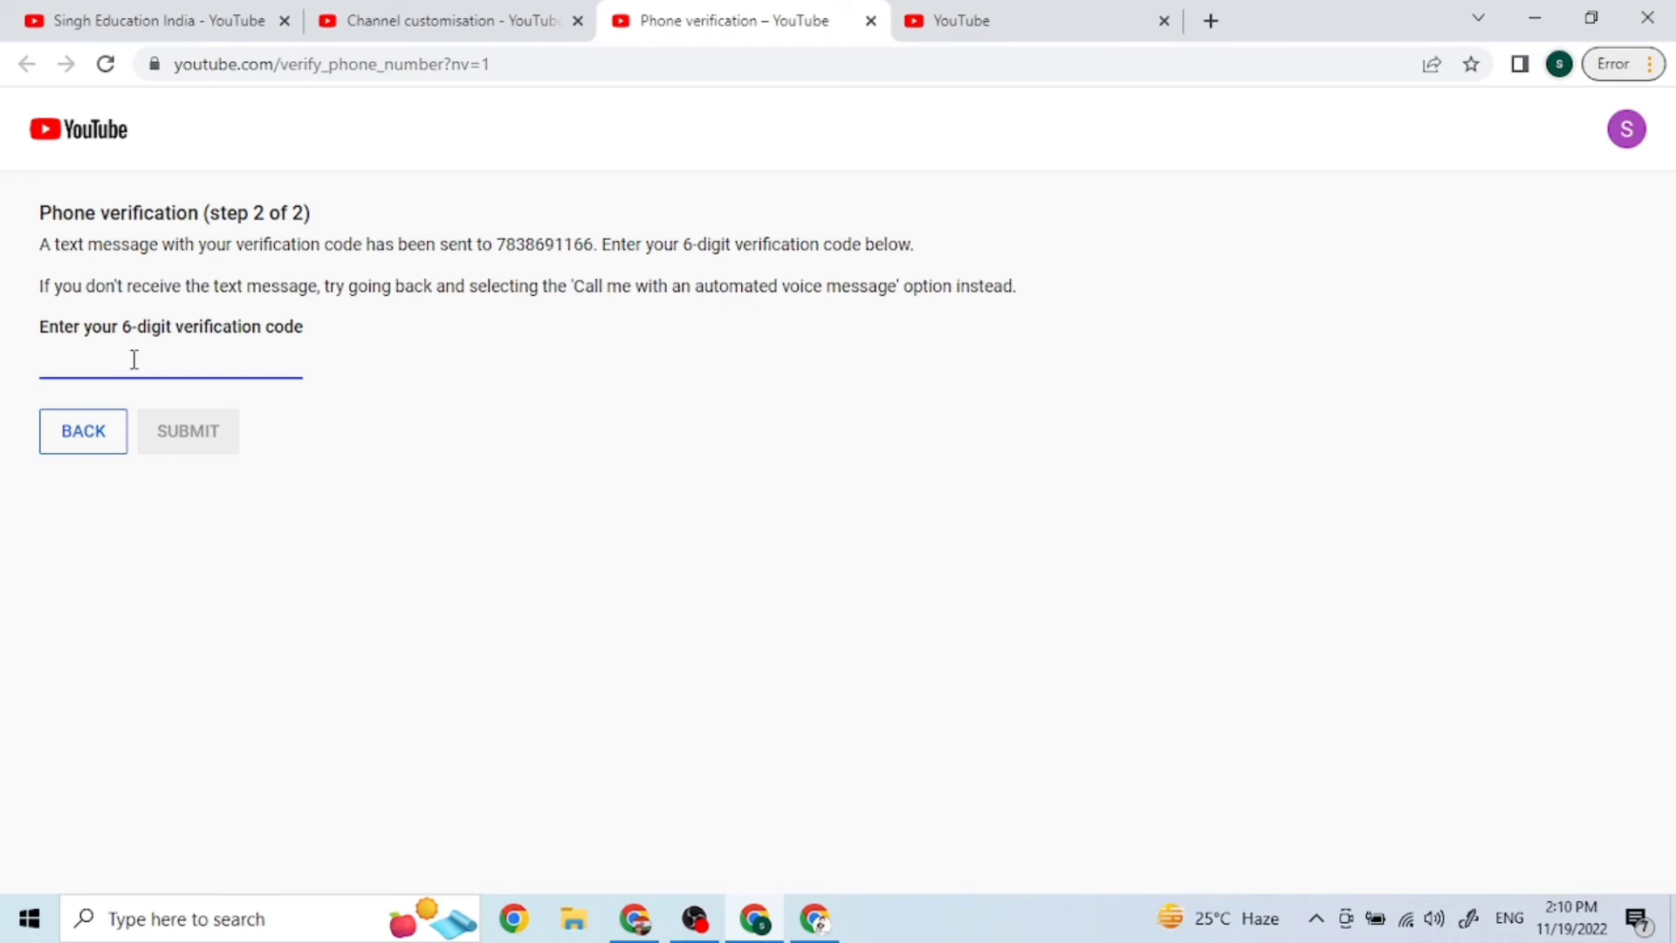
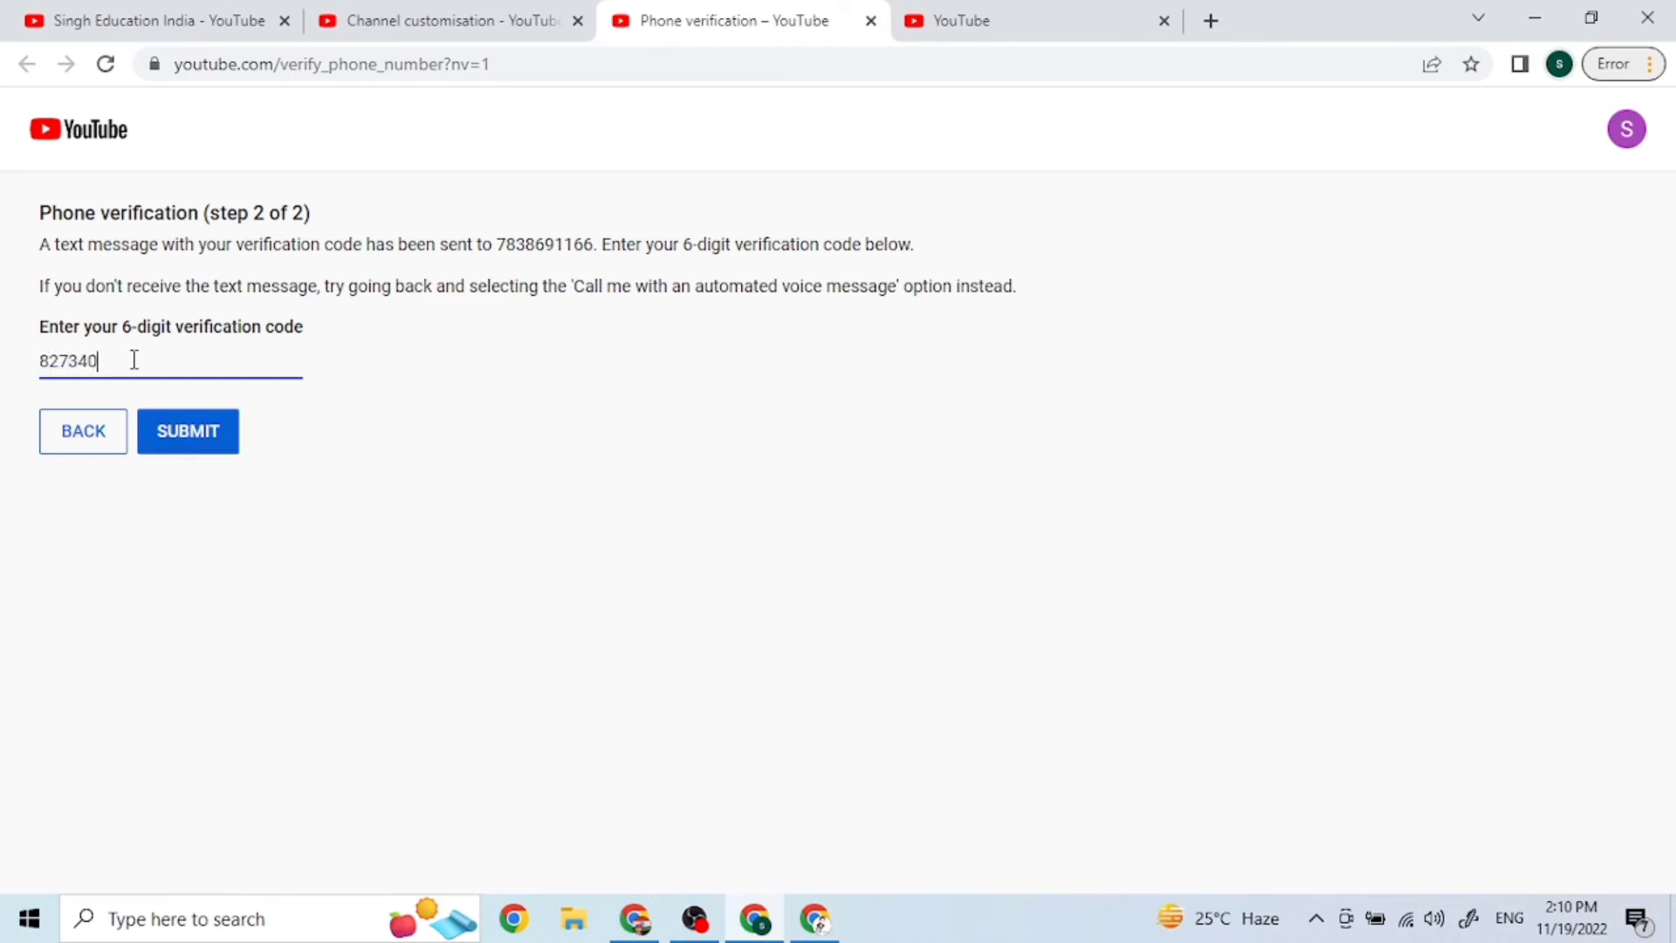
pyautogui.click(187, 428)
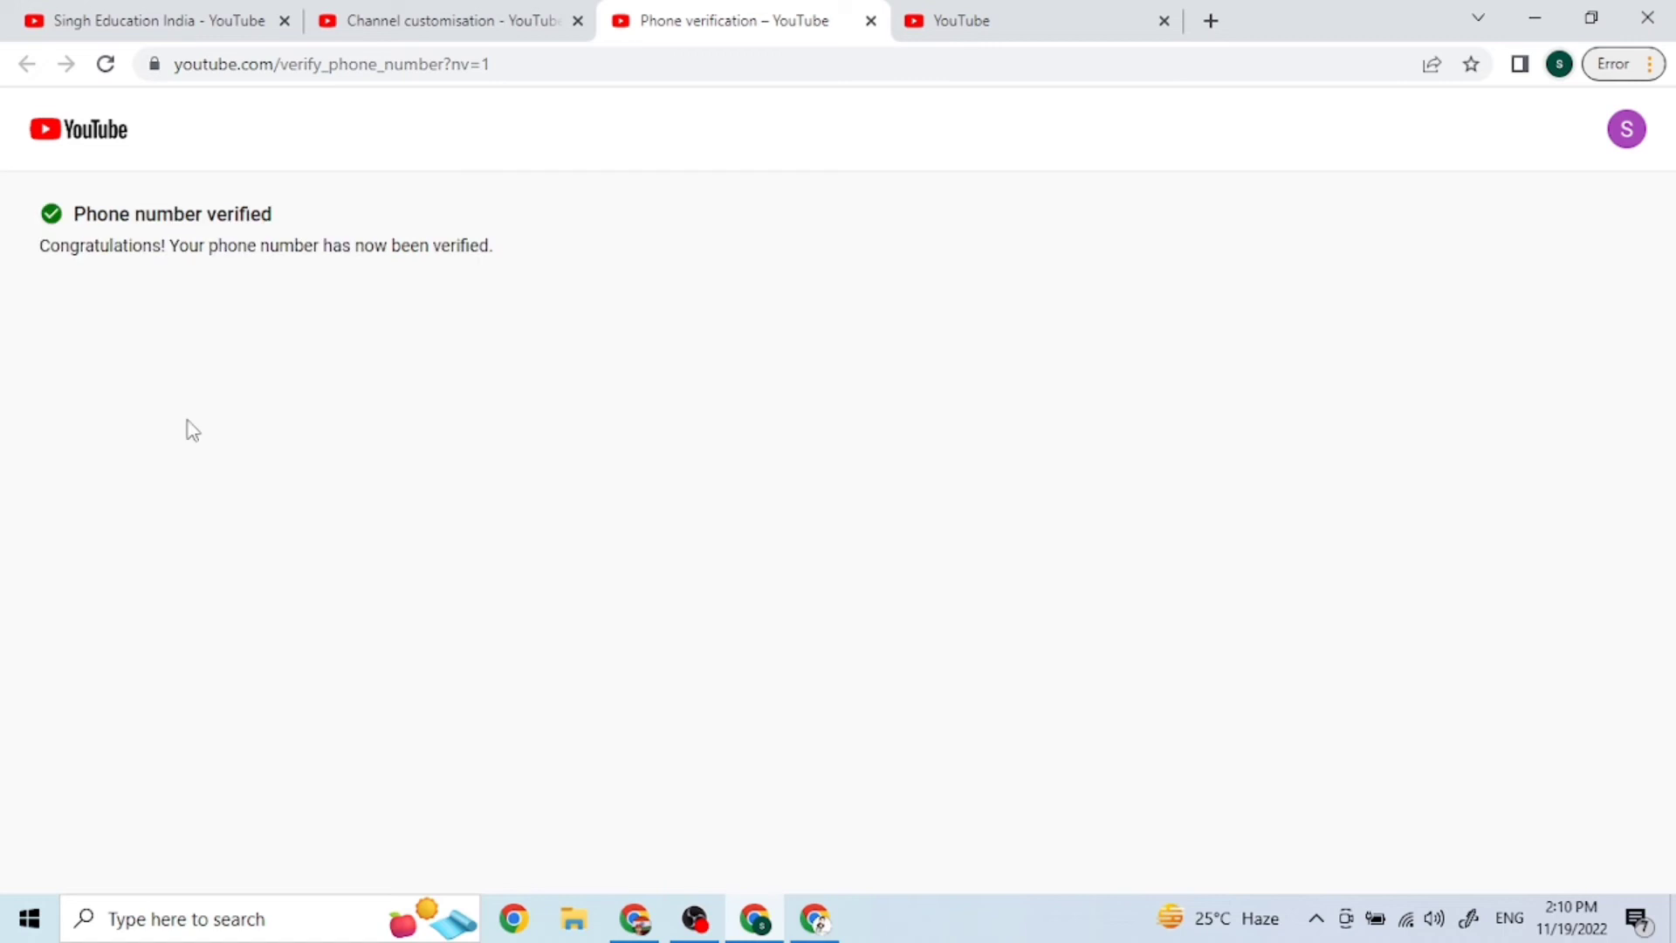
# Step: Back in Studio, confirm Intermediate features show Enabled and bring up the Advanced features access options
pyautogui.click(487, 20)
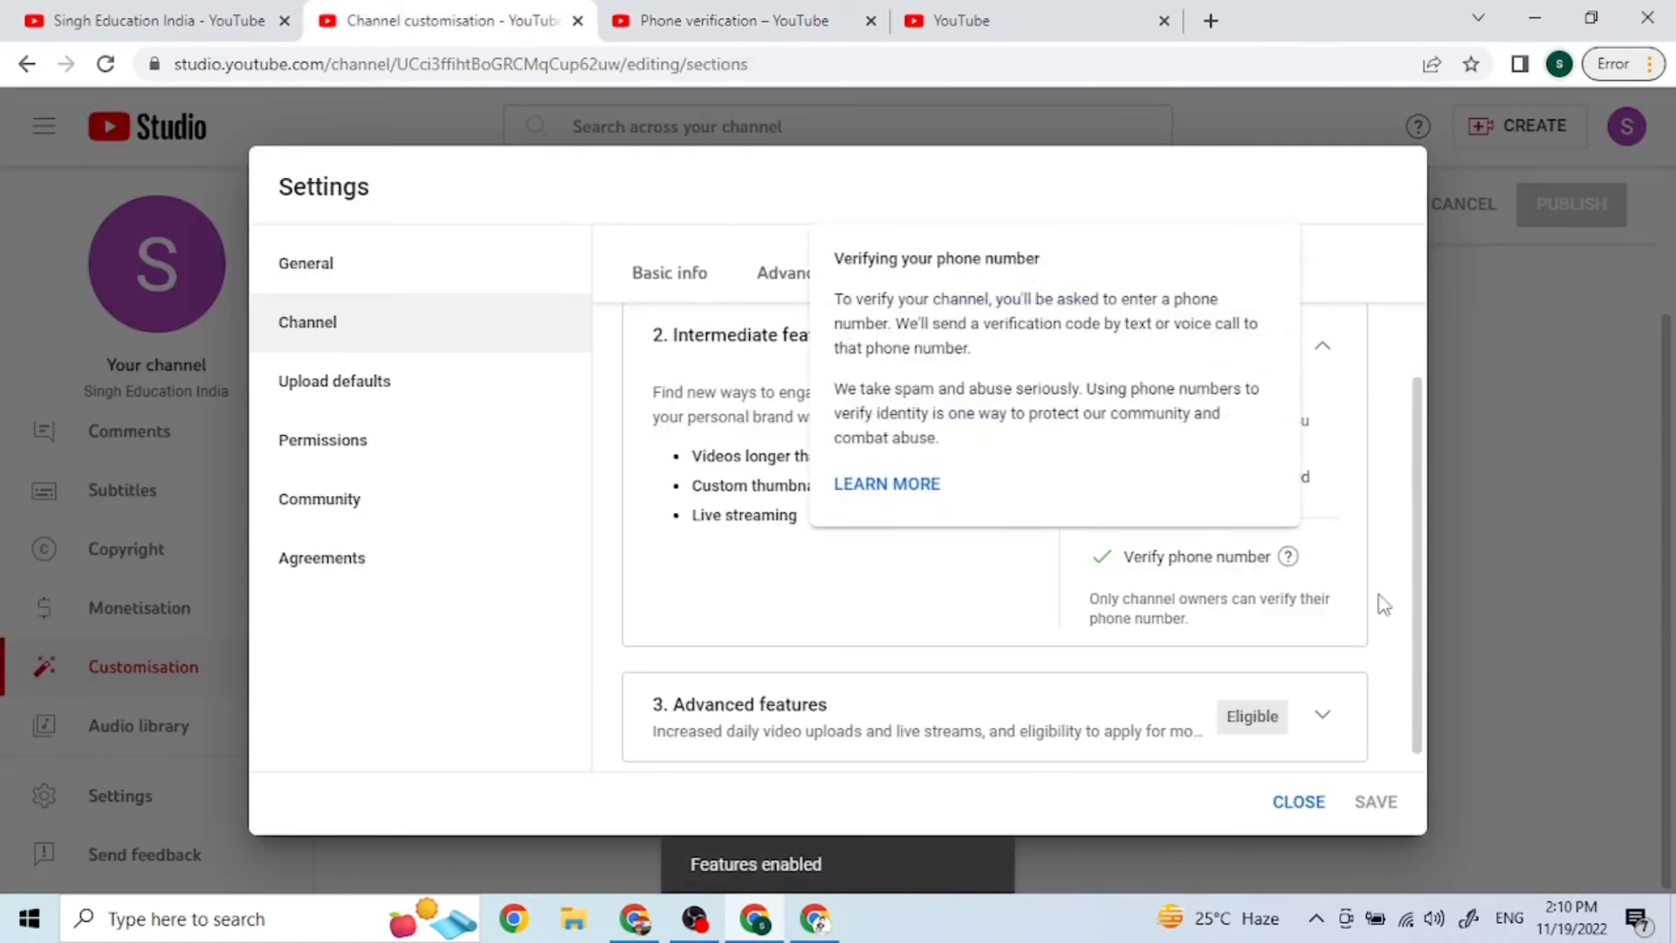
pyautogui.scroll(3, 1418, 489)
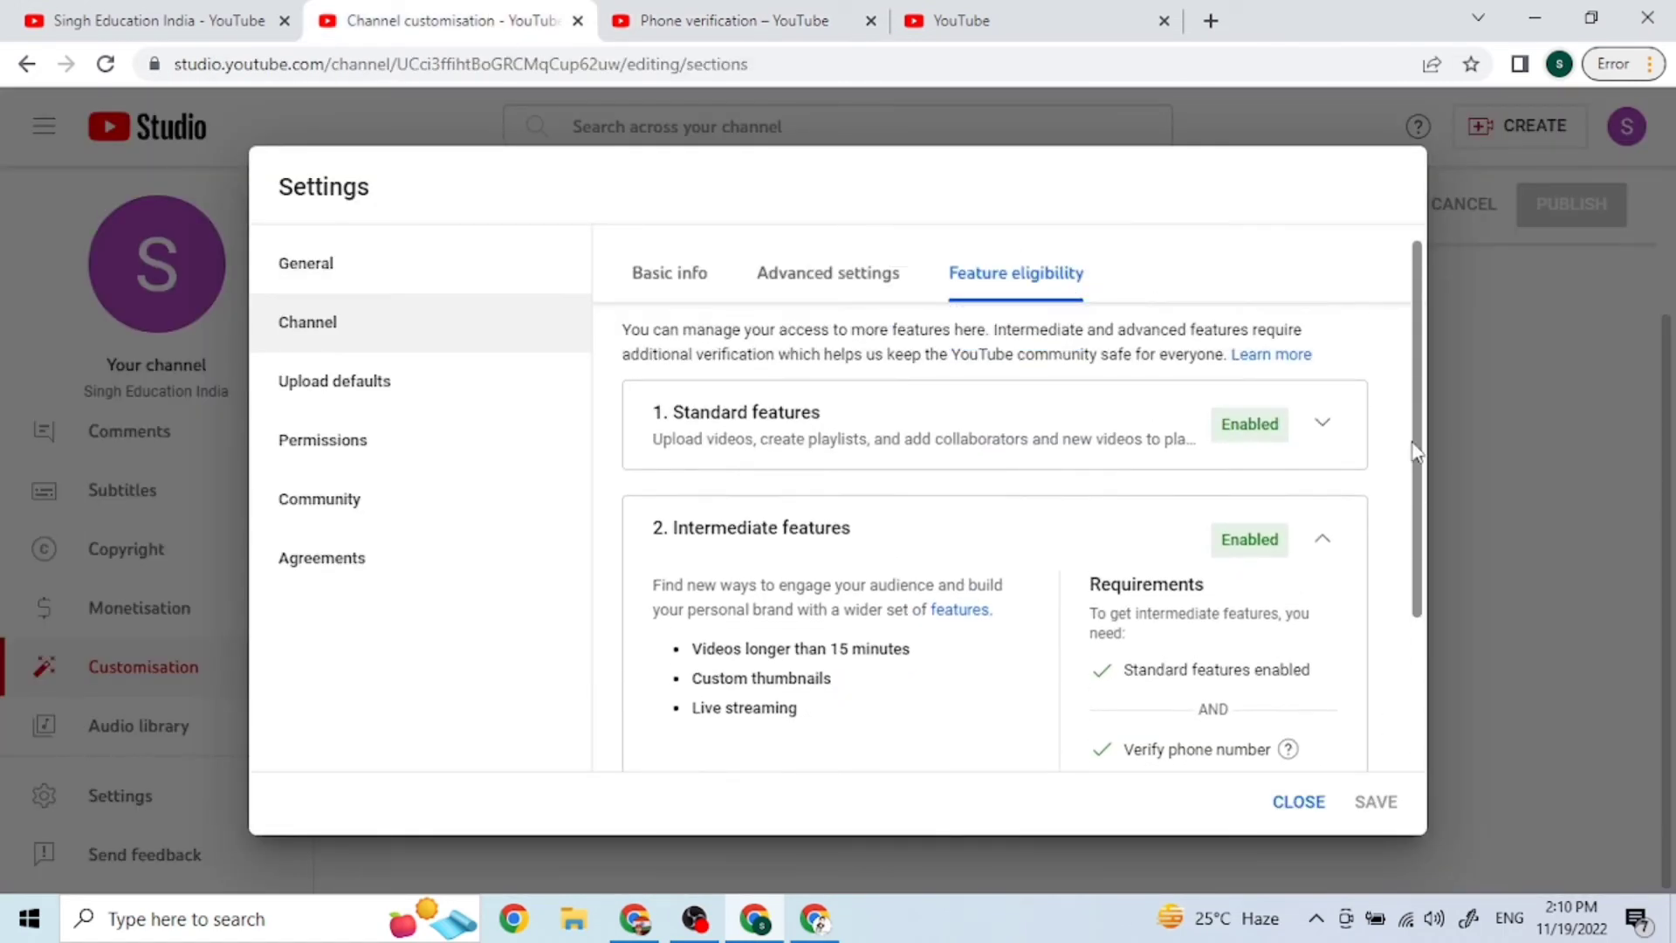
pyautogui.scroll(-3, 1395, 630)
pyautogui.click(1320, 702)
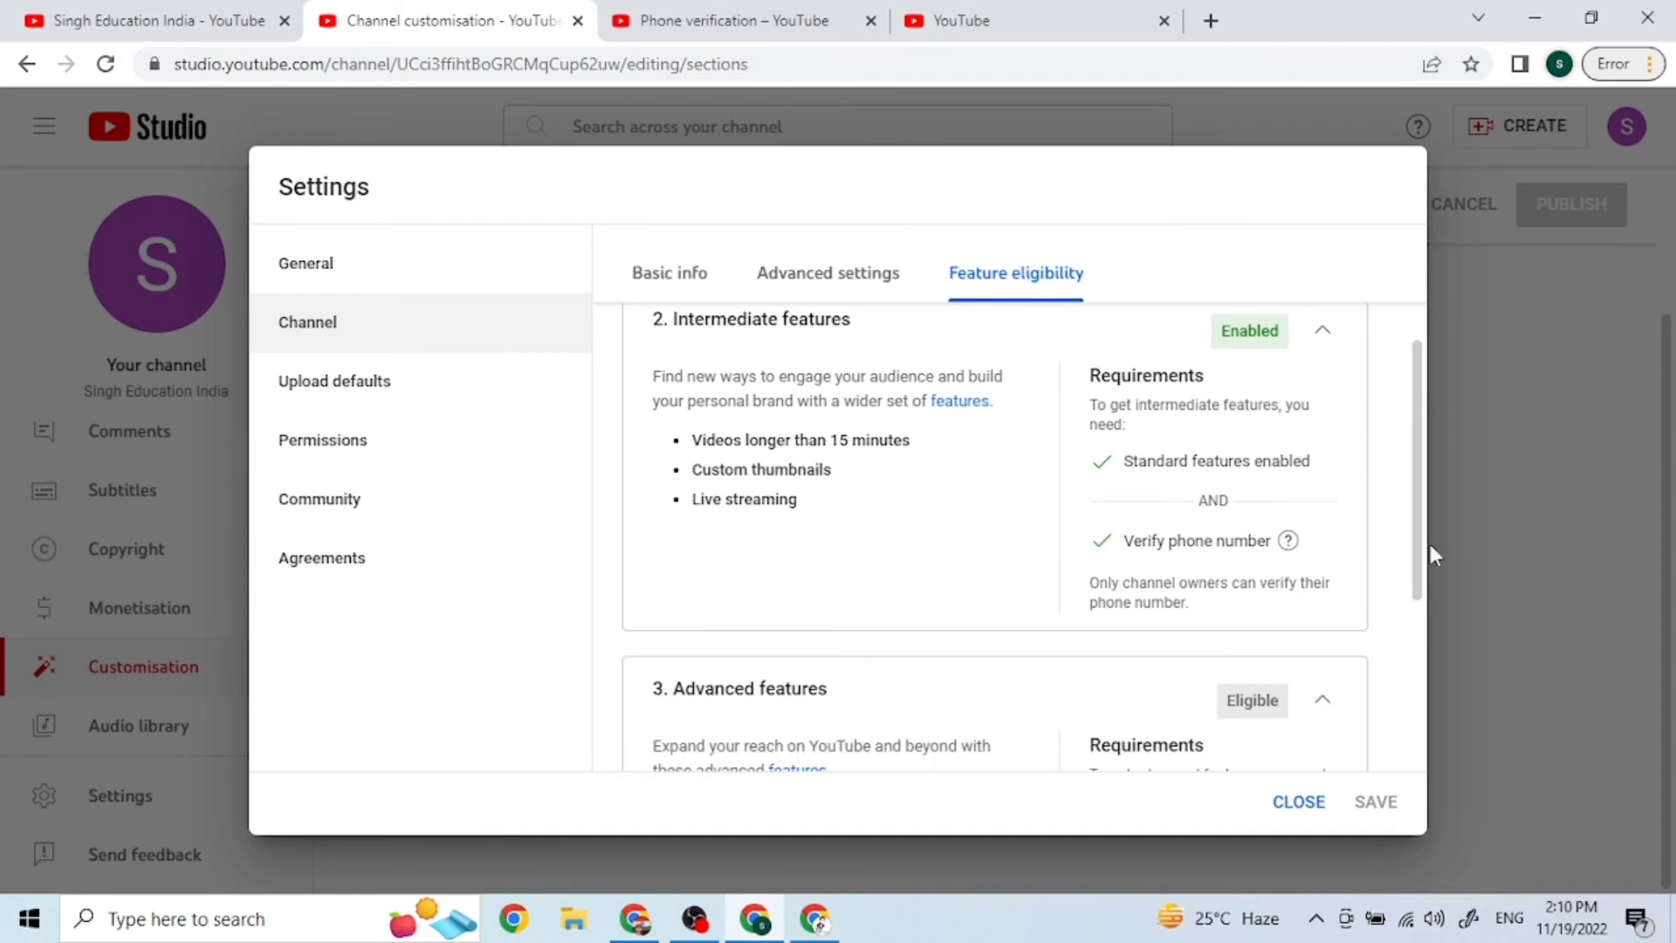
pyautogui.scroll(-2, 1421, 567)
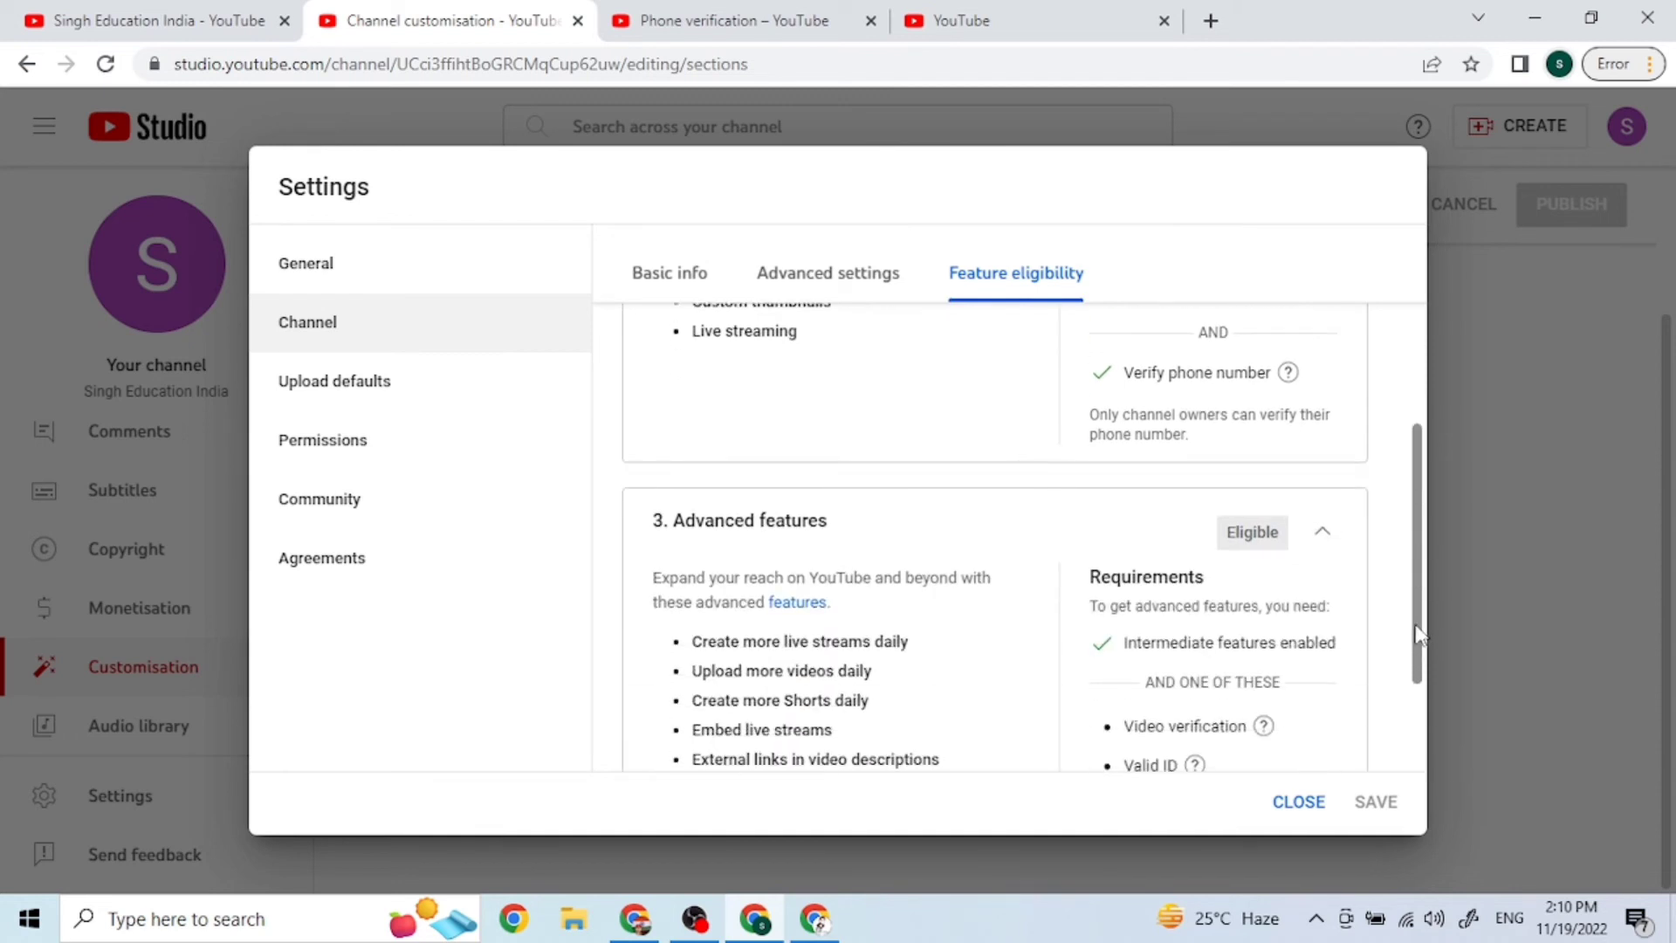
pyautogui.scroll(-2, 1419, 636)
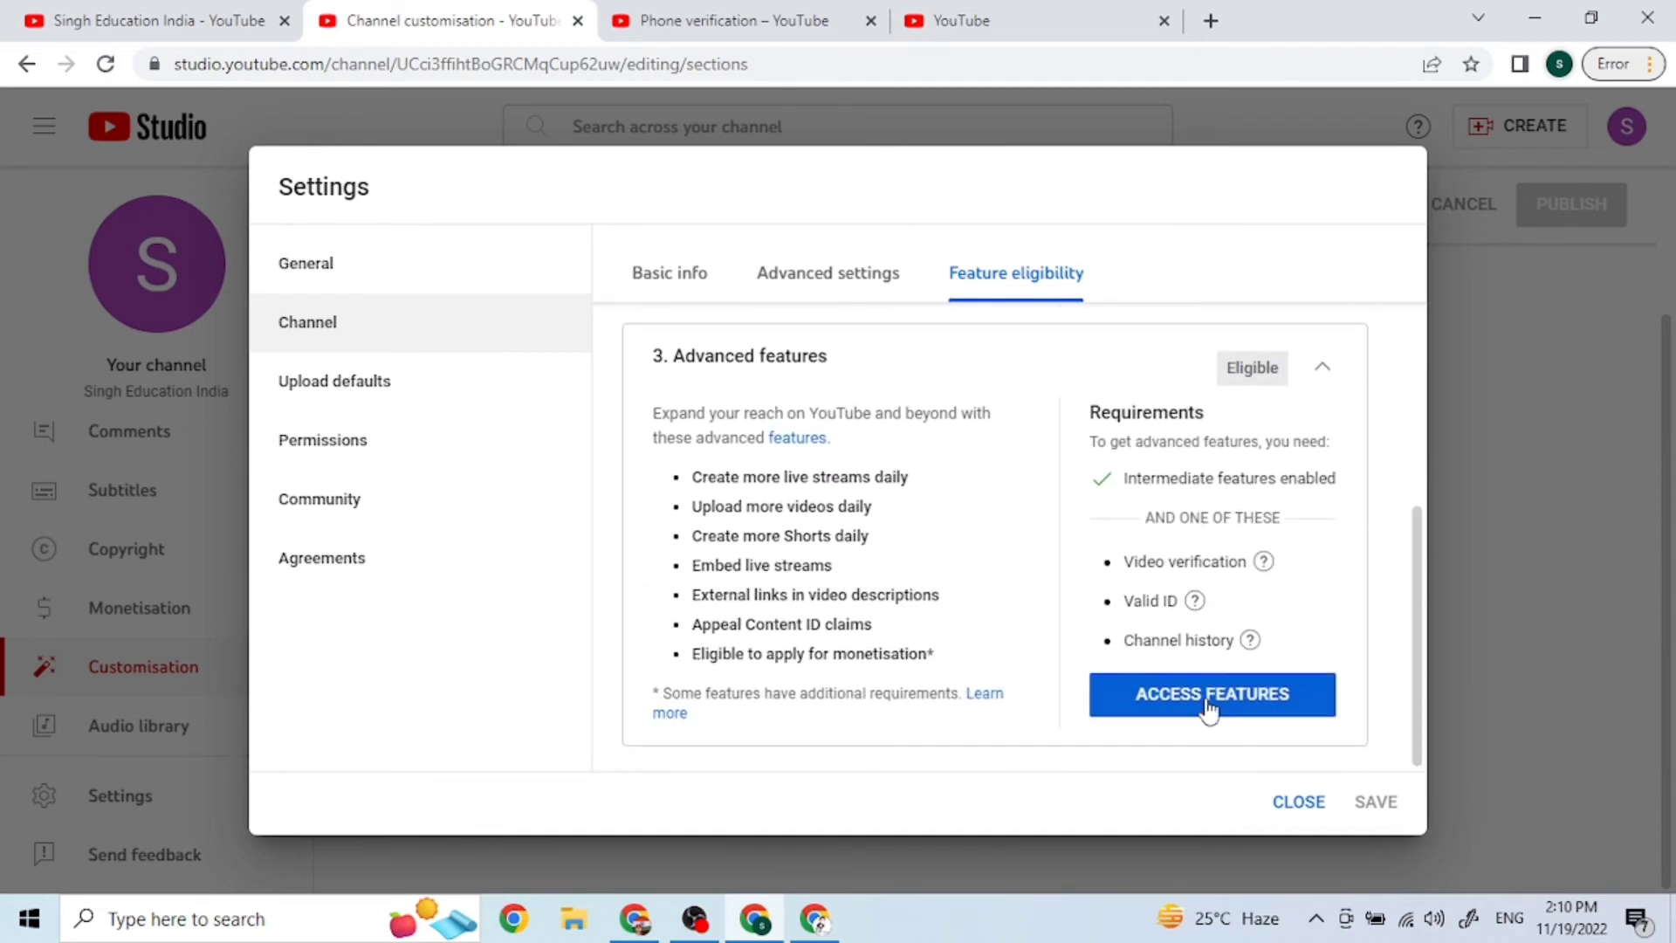
pyautogui.click(1209, 705)
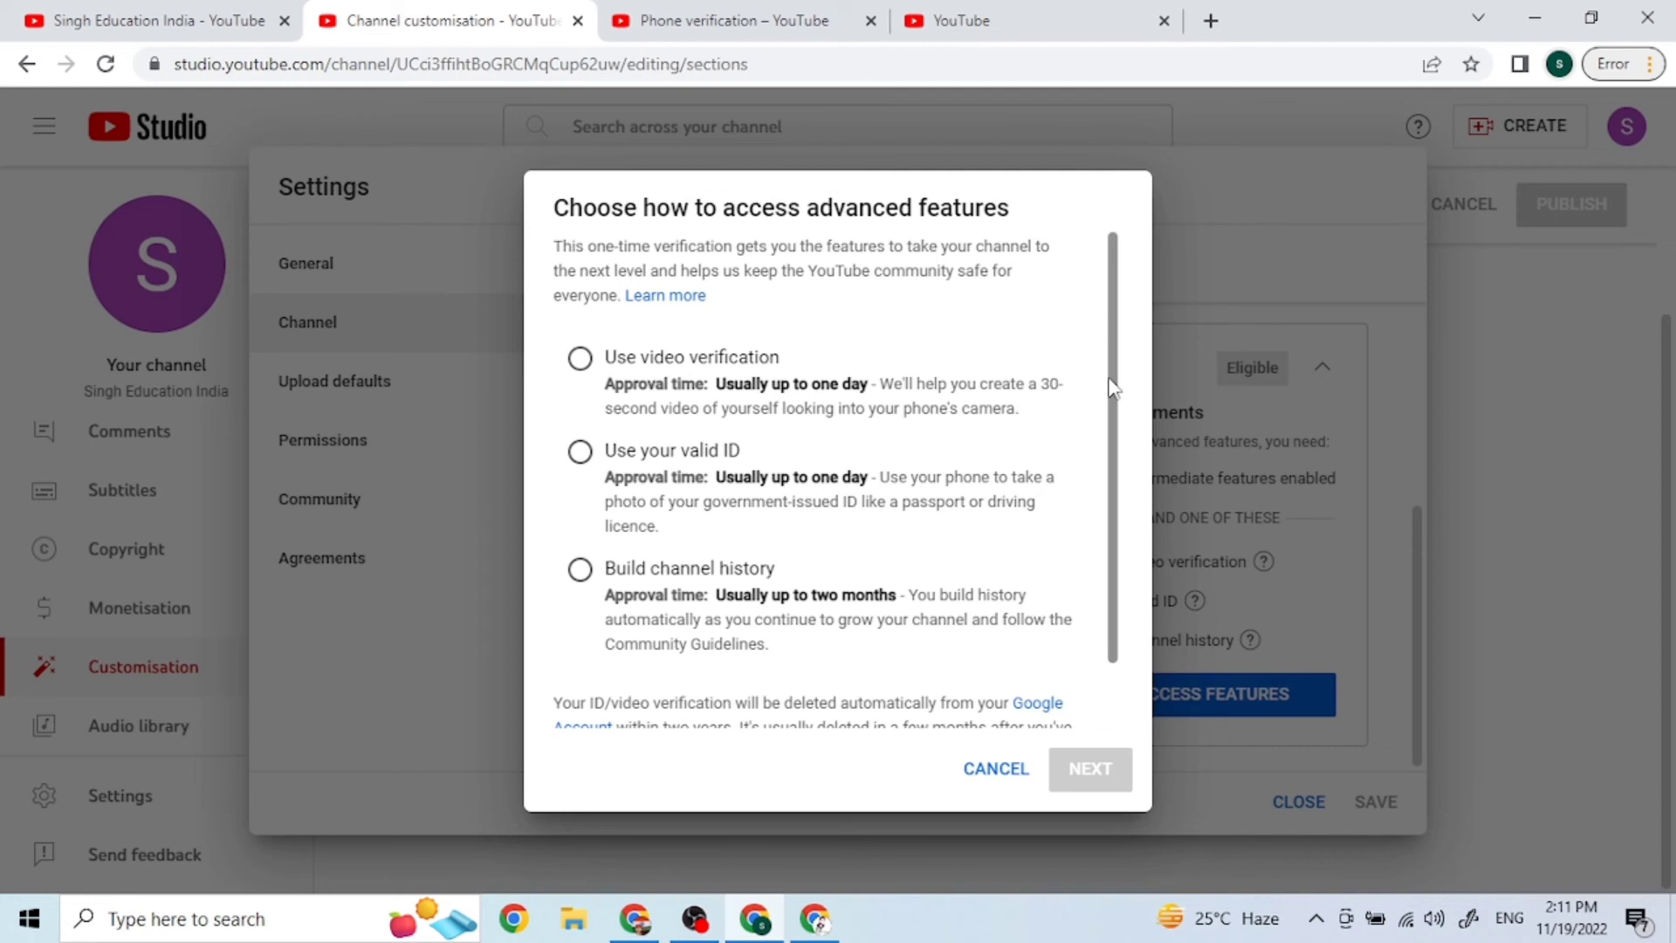
# Step: Review the three advanced-feature verification options, cancel without choosing, and return to Advanced settings
pyautogui.moveTo(1111, 406); pyautogui.dragTo(1115, 494)
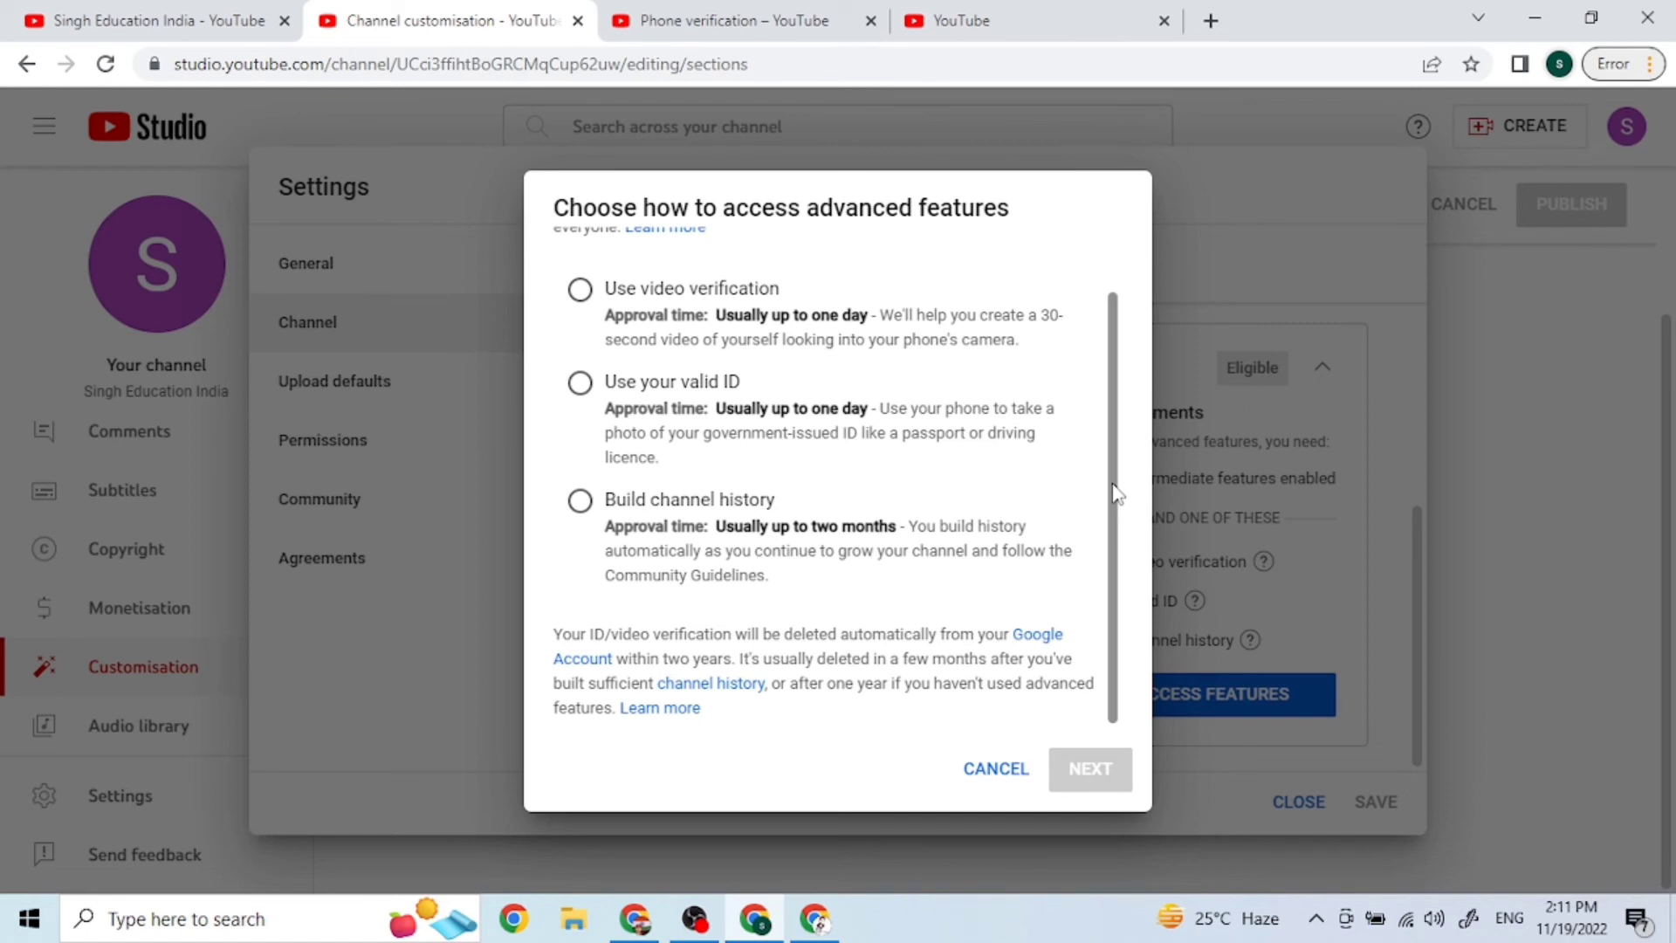
pyautogui.moveTo(1116, 493); pyautogui.dragTo(1145, 355)
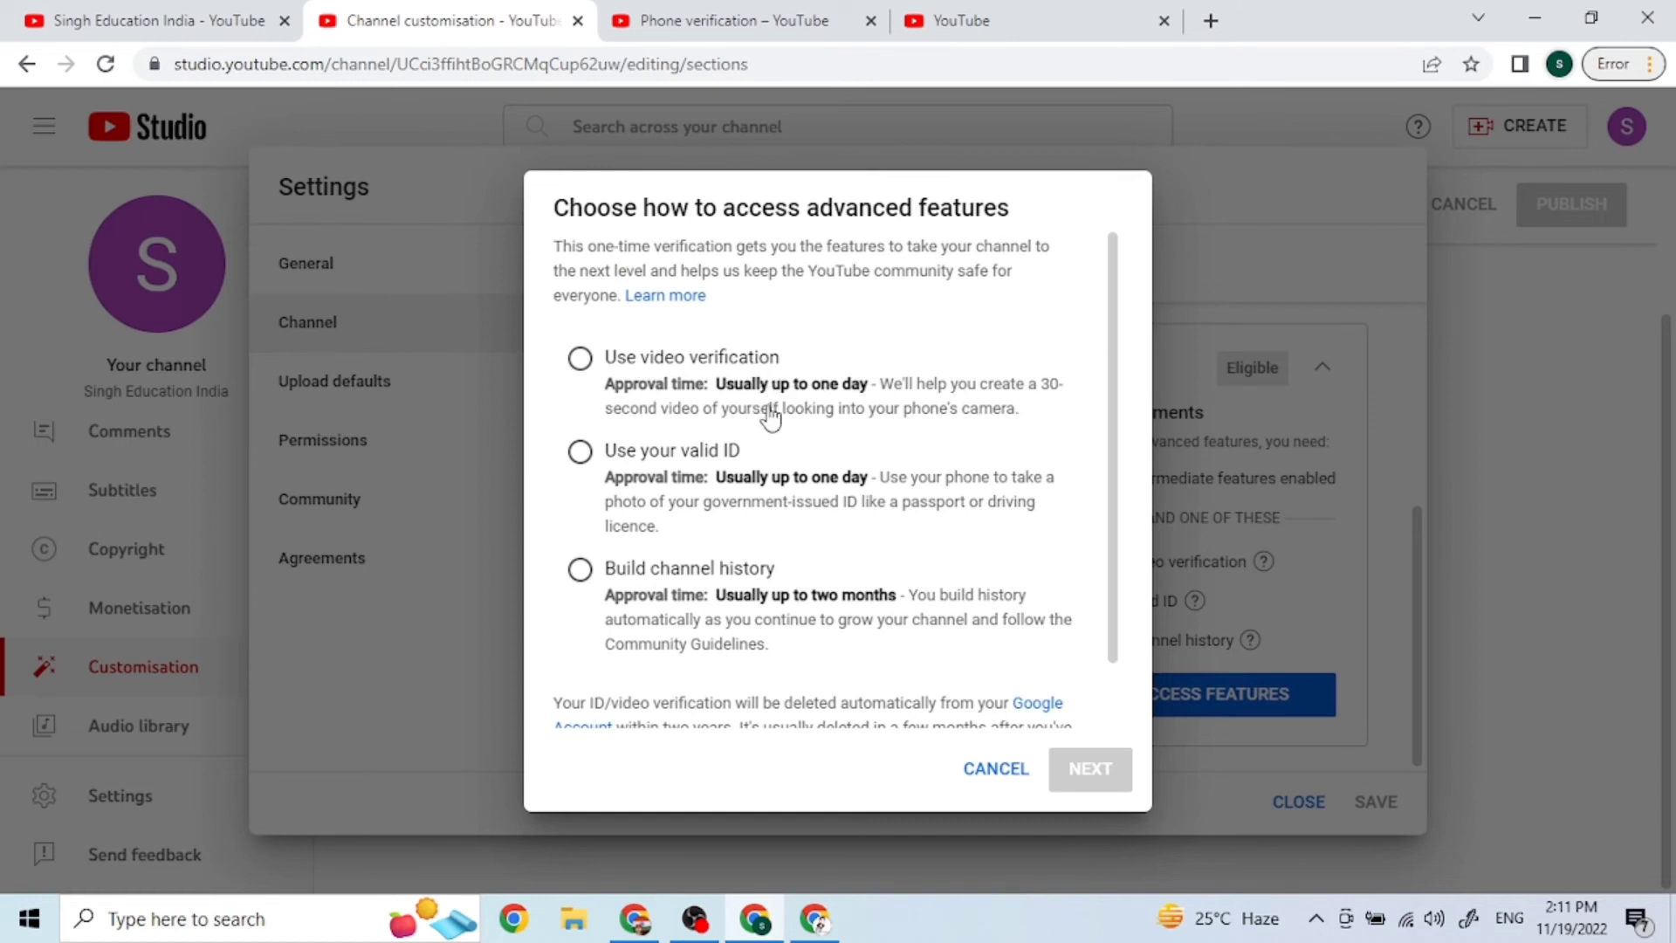
pyautogui.moveTo(1107, 411); pyautogui.dragTo(1100, 523)
pyautogui.click(1001, 780)
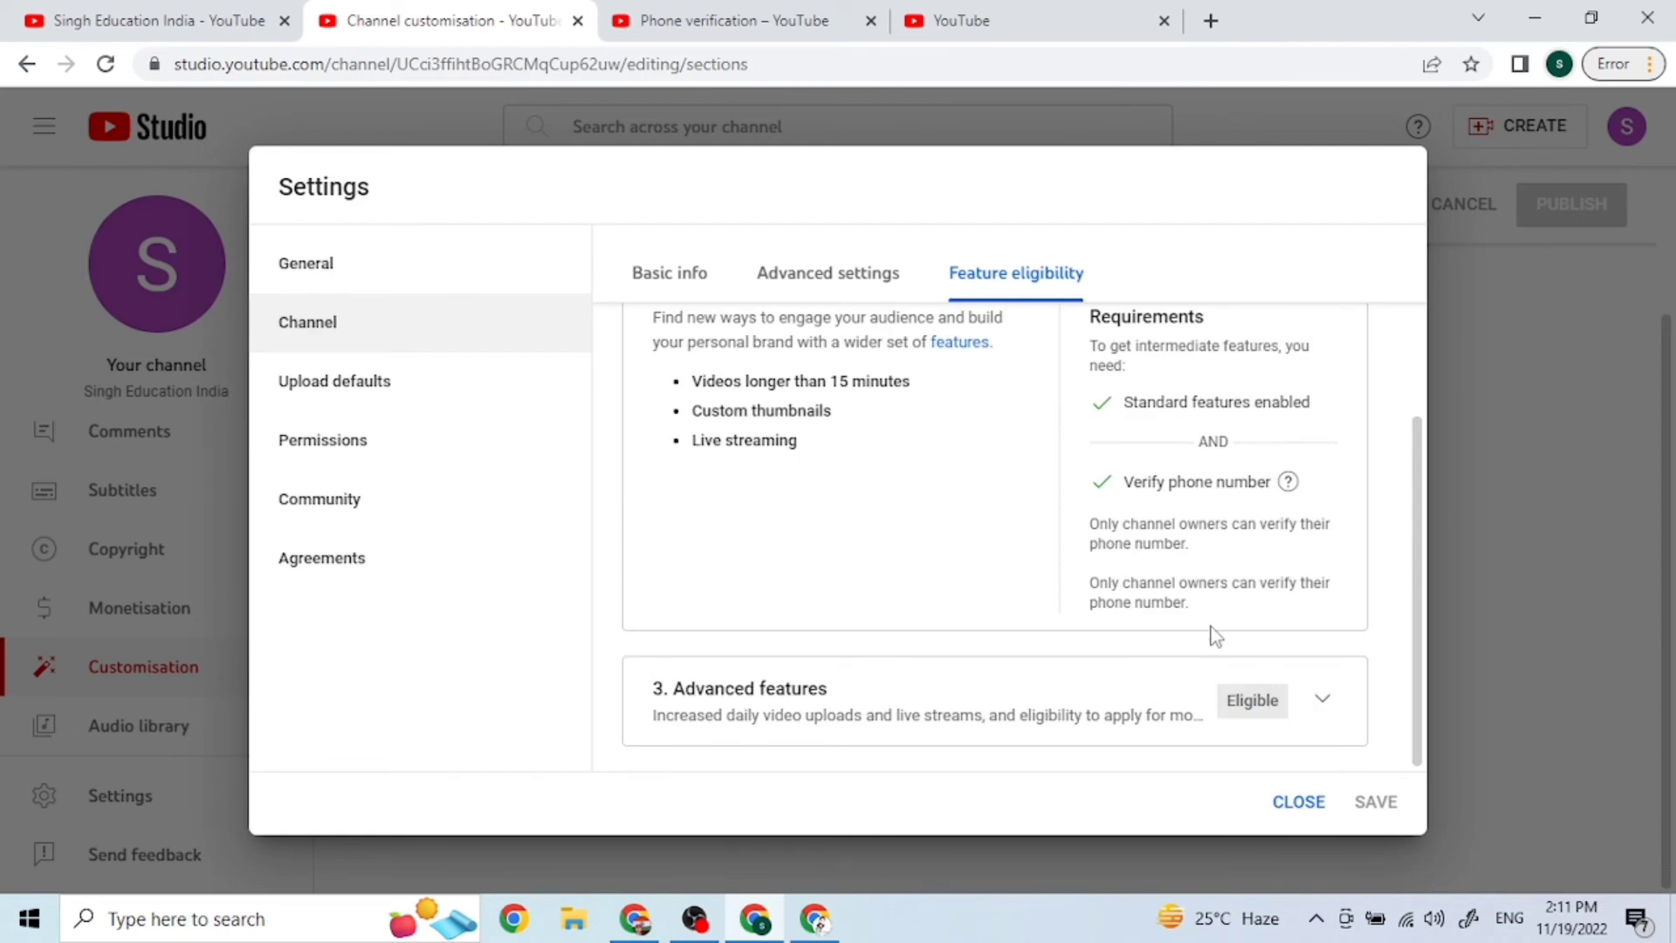
pyautogui.click(829, 272)
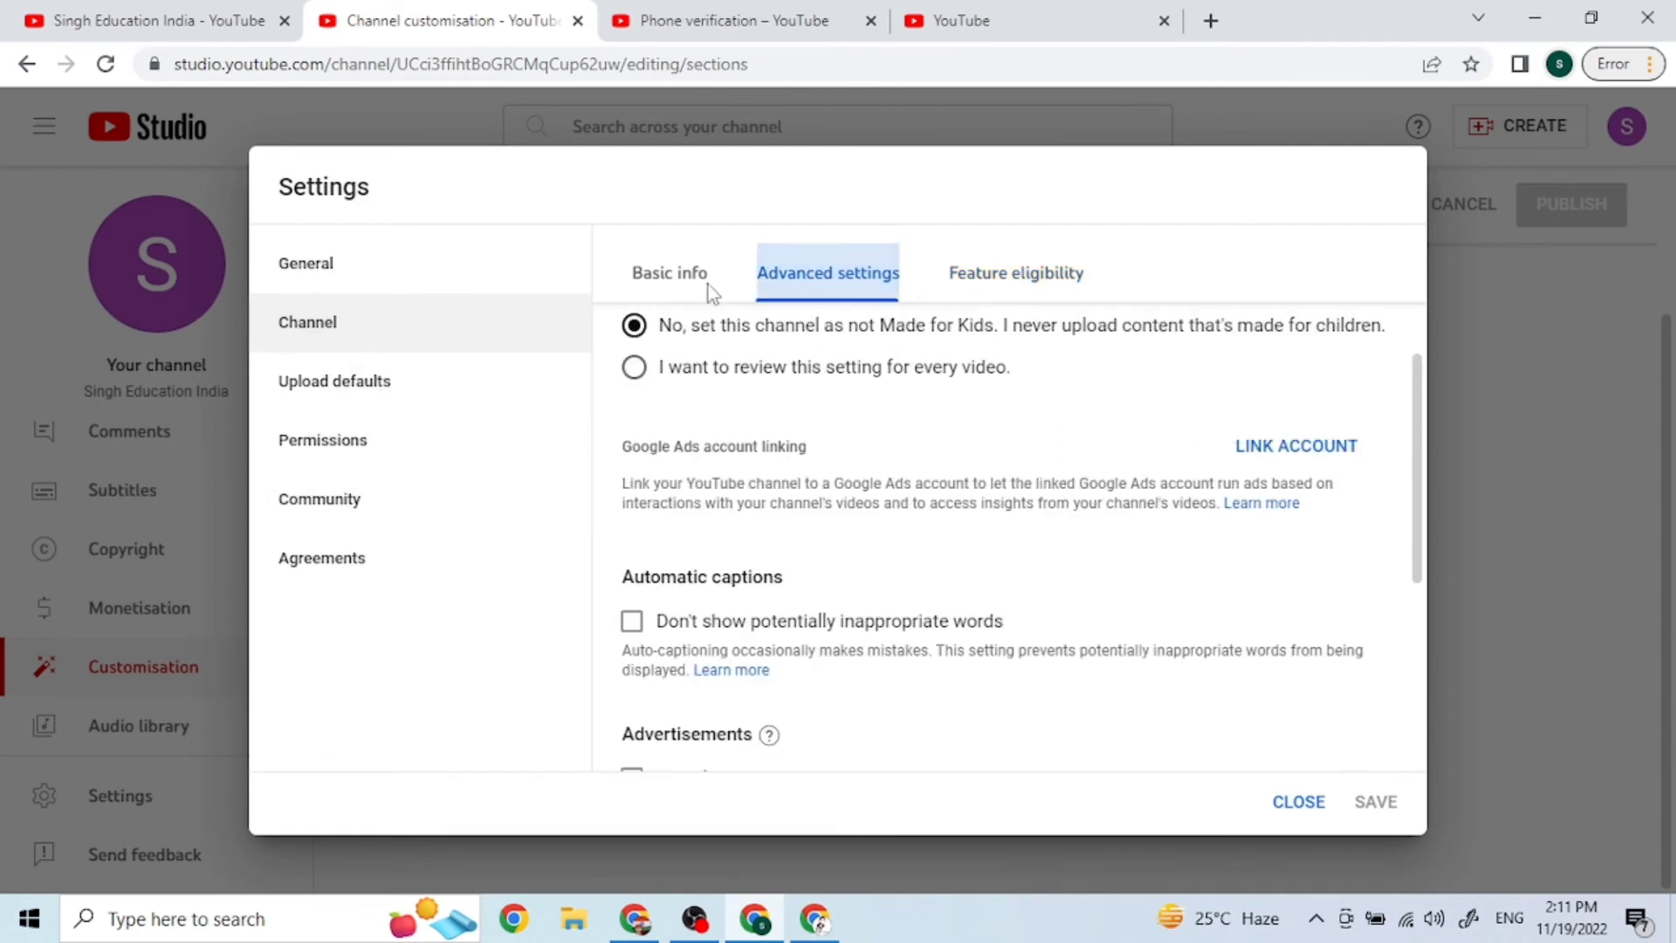
pyautogui.moveTo(1422, 494); pyautogui.dragTo(1416, 767)
# Step: Make new uploads default to Unlisted visibility in the upload defaults
pyautogui.click(358, 397)
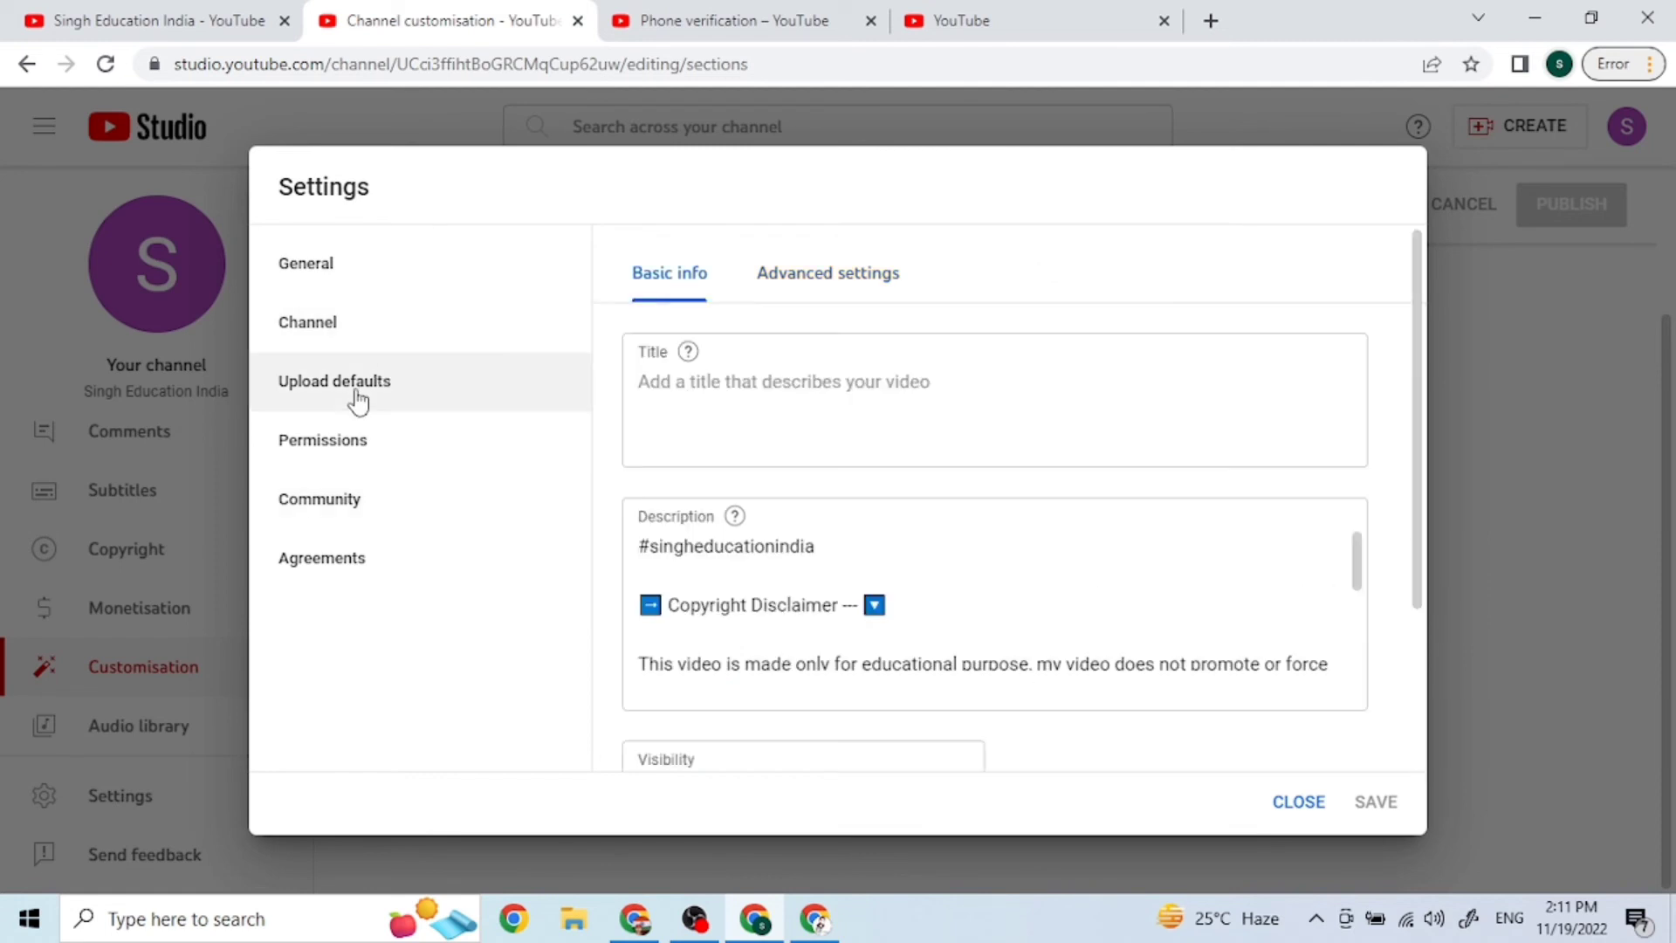
pyautogui.moveTo(1418, 511); pyautogui.dragTo(1420, 681)
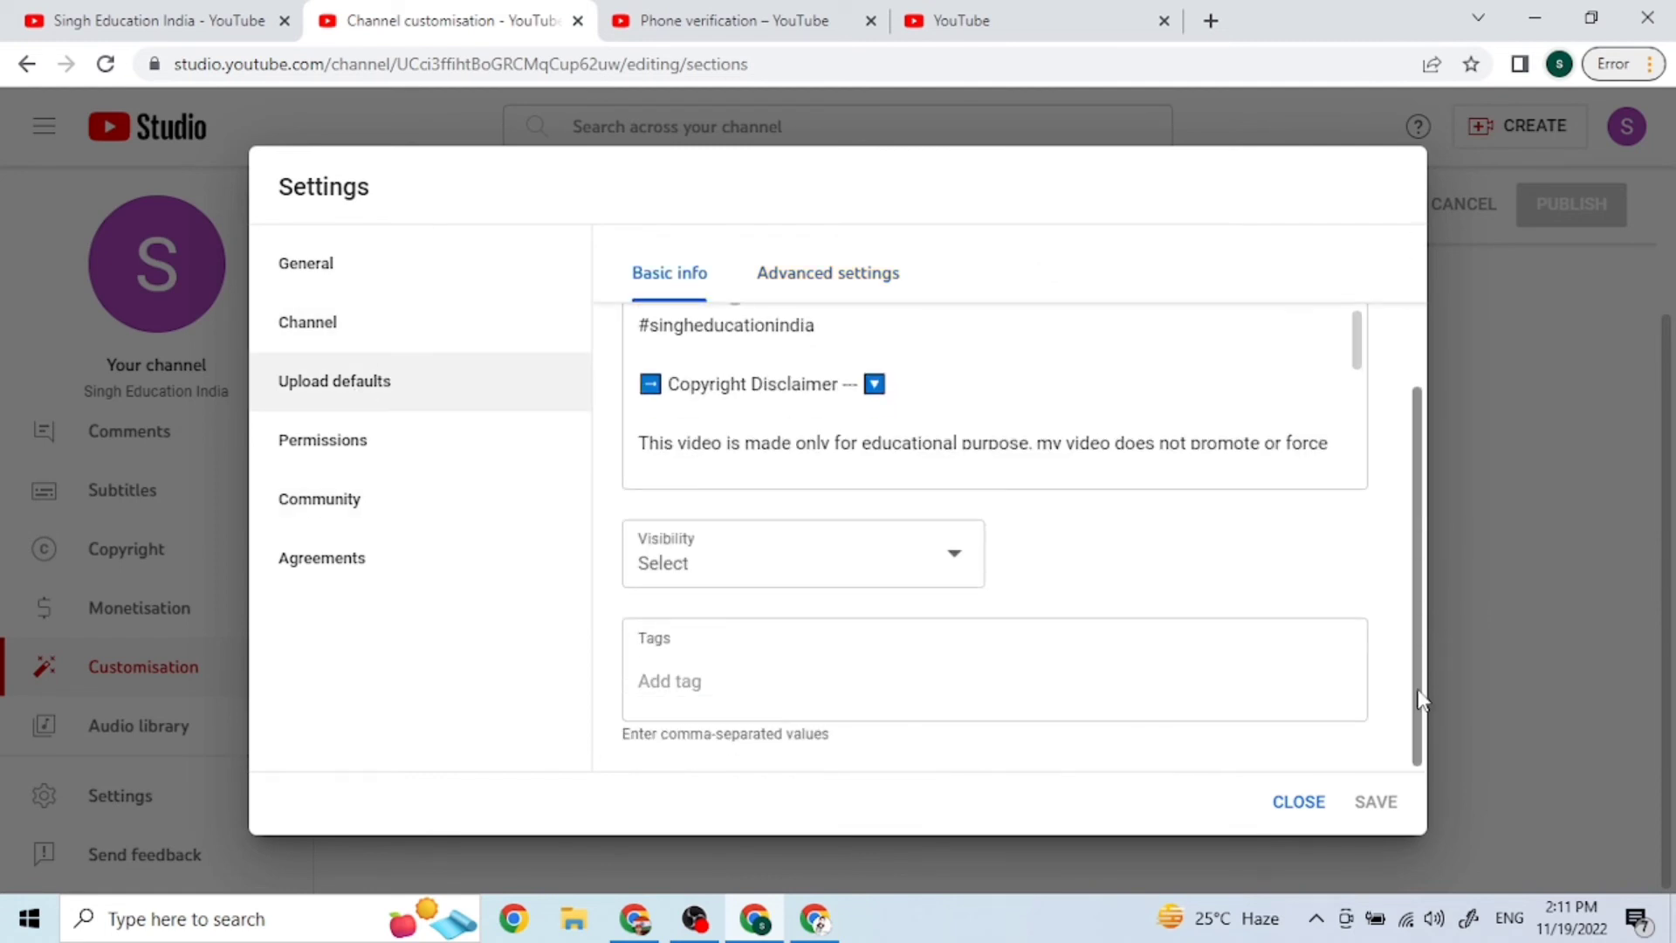
pyautogui.click(939, 539)
pyautogui.click(732, 626)
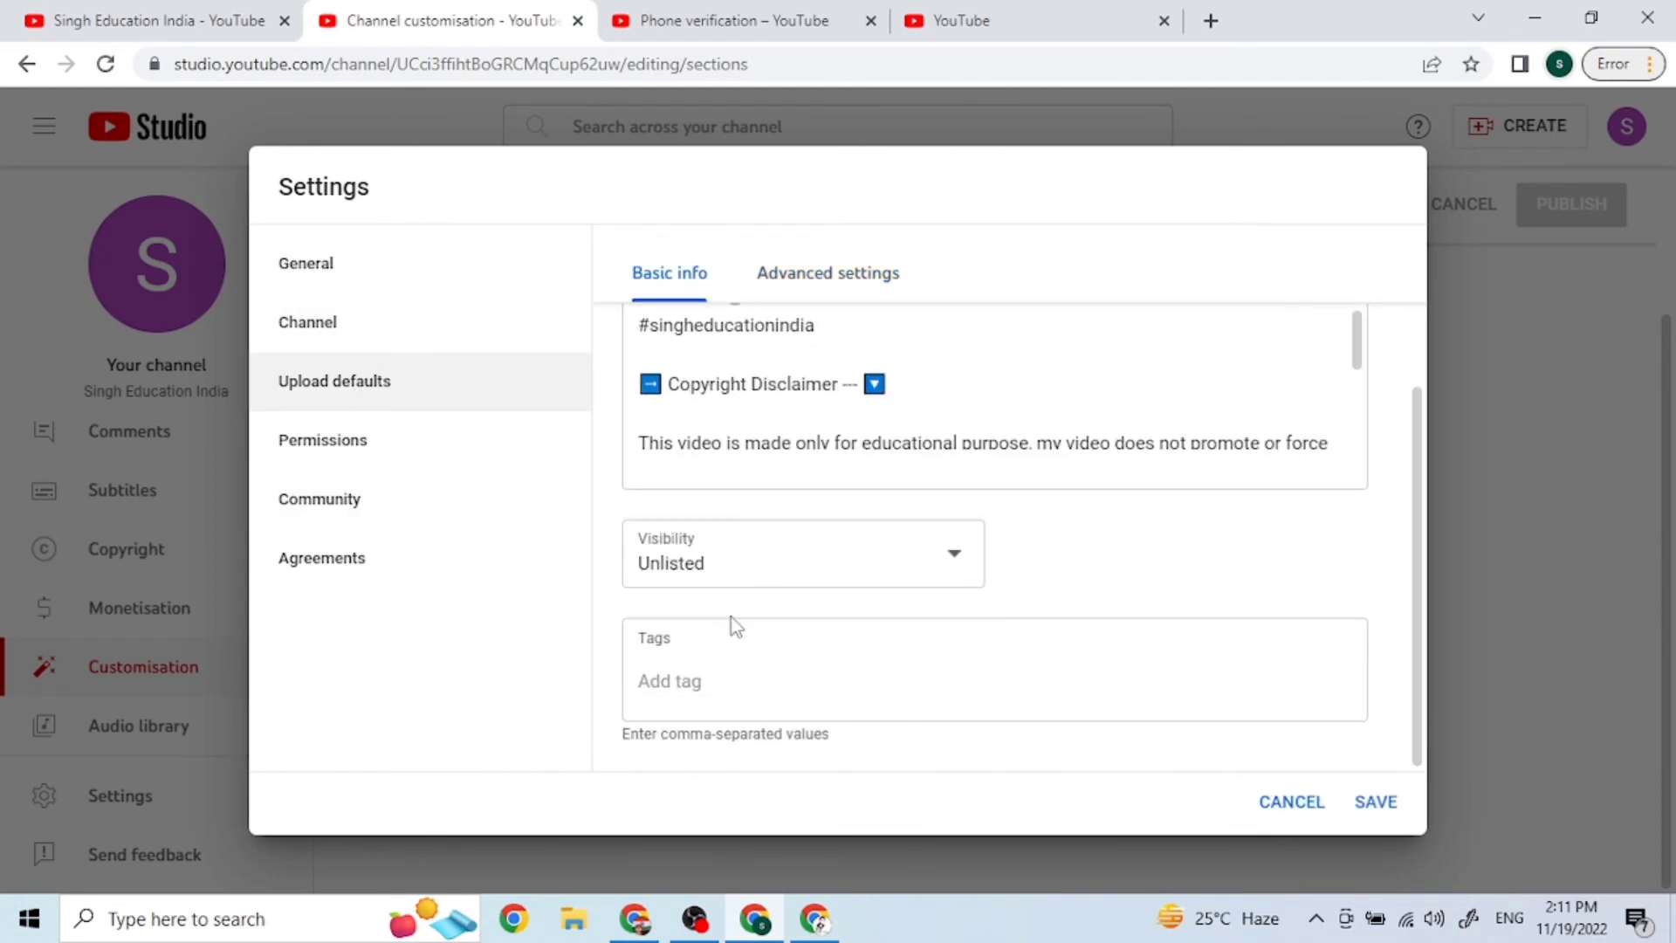
# Step: Add 'singh education india' as a default upload tag
pyautogui.click(699, 678)
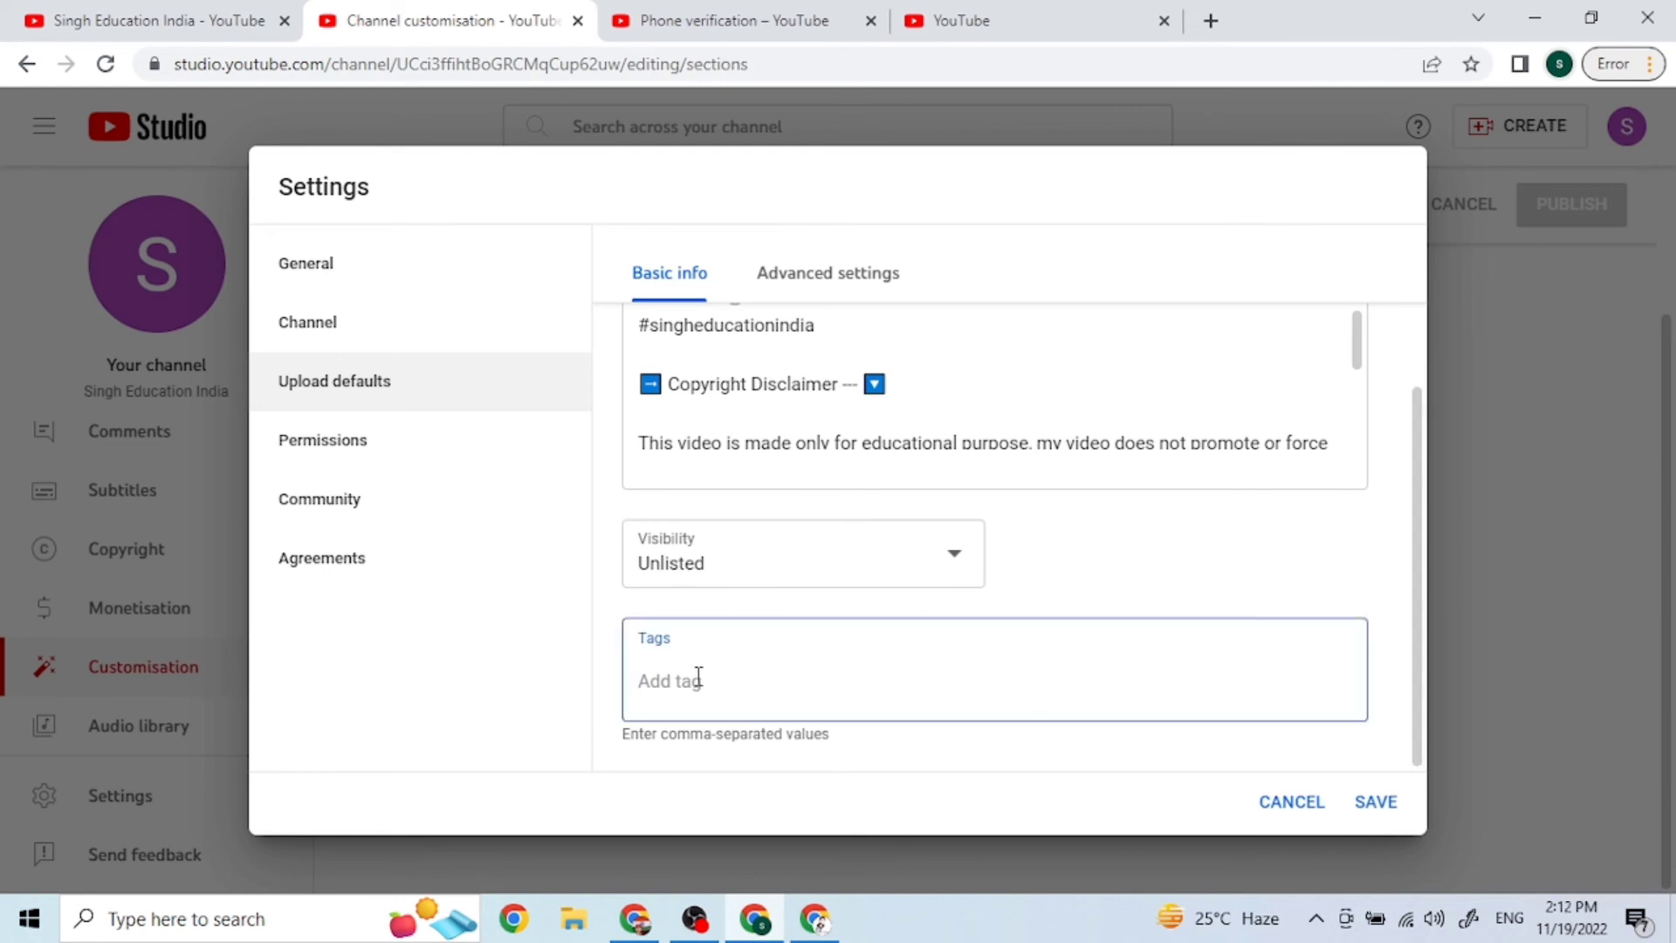
pyautogui.write('singh education india')
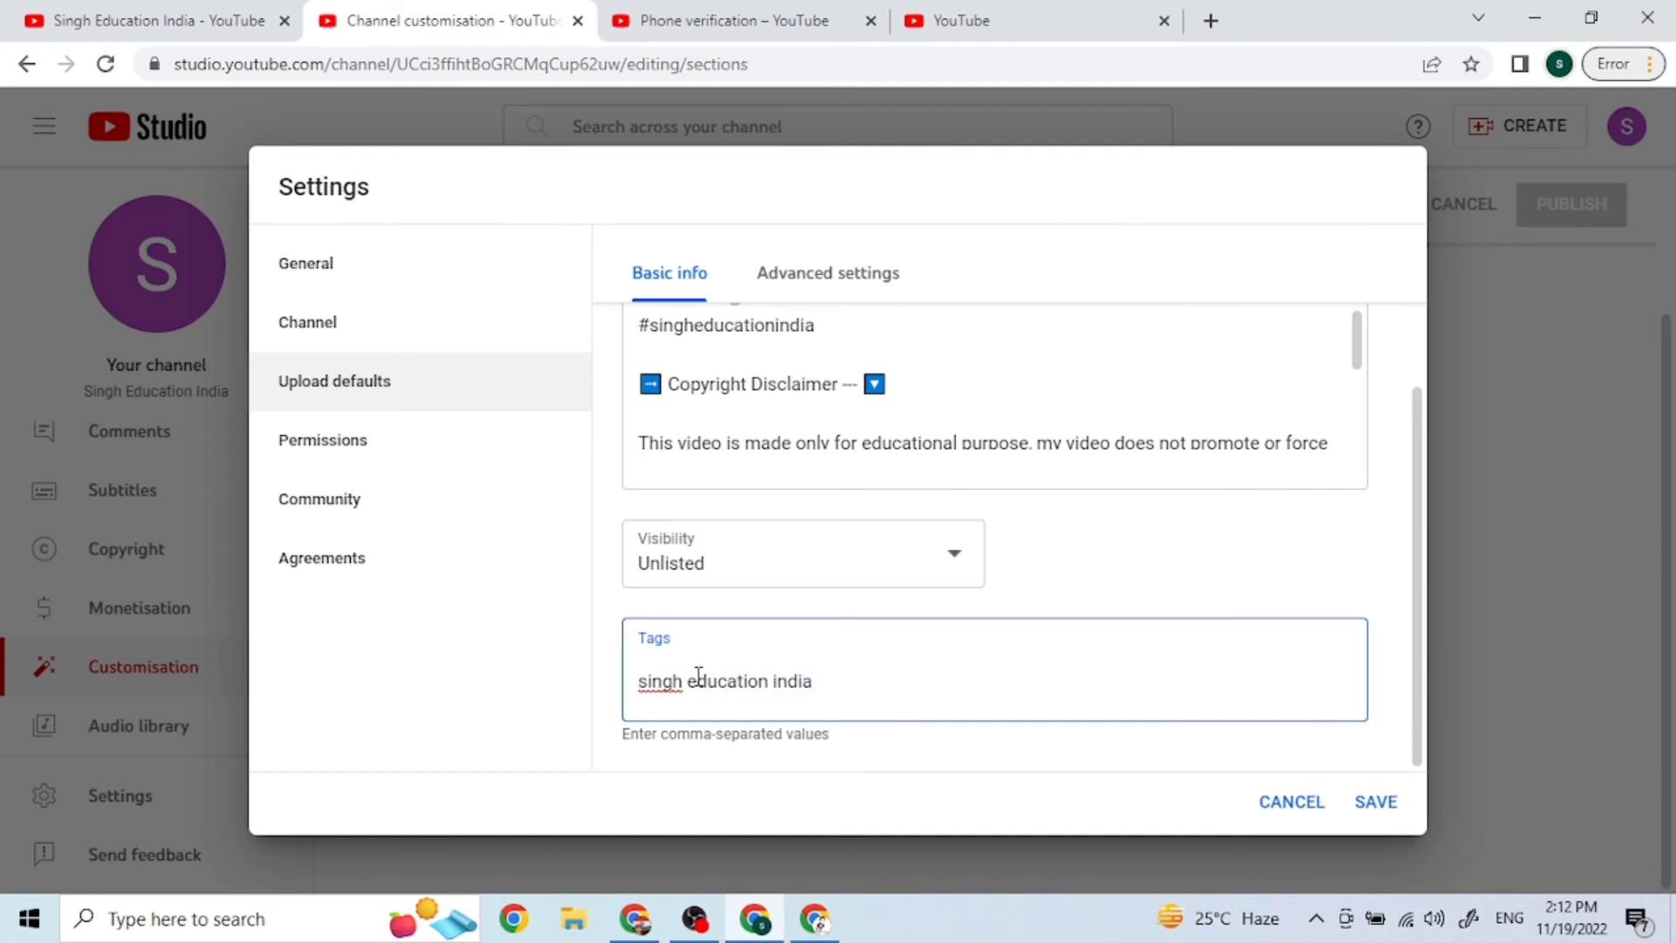
pyautogui.click(1418, 541)
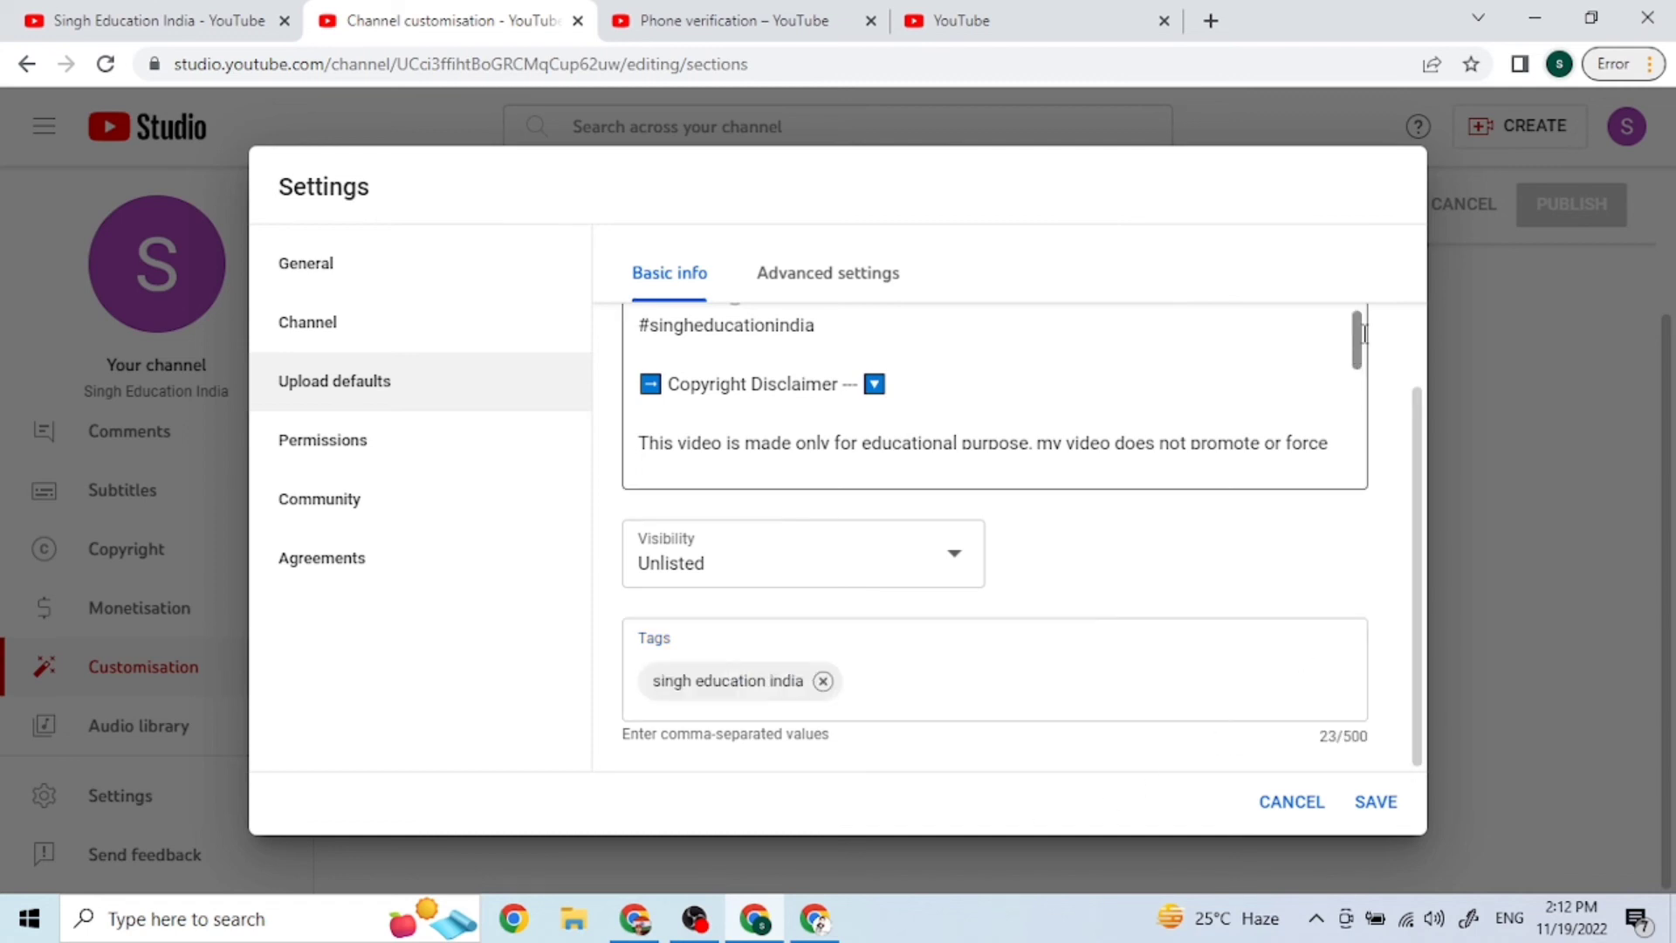
pyautogui.moveTo(1365, 334); pyautogui.dragTo(1362, 462)
pyautogui.scroll(5, 1362, 420)
pyautogui.scroll(1, 1428, 448)
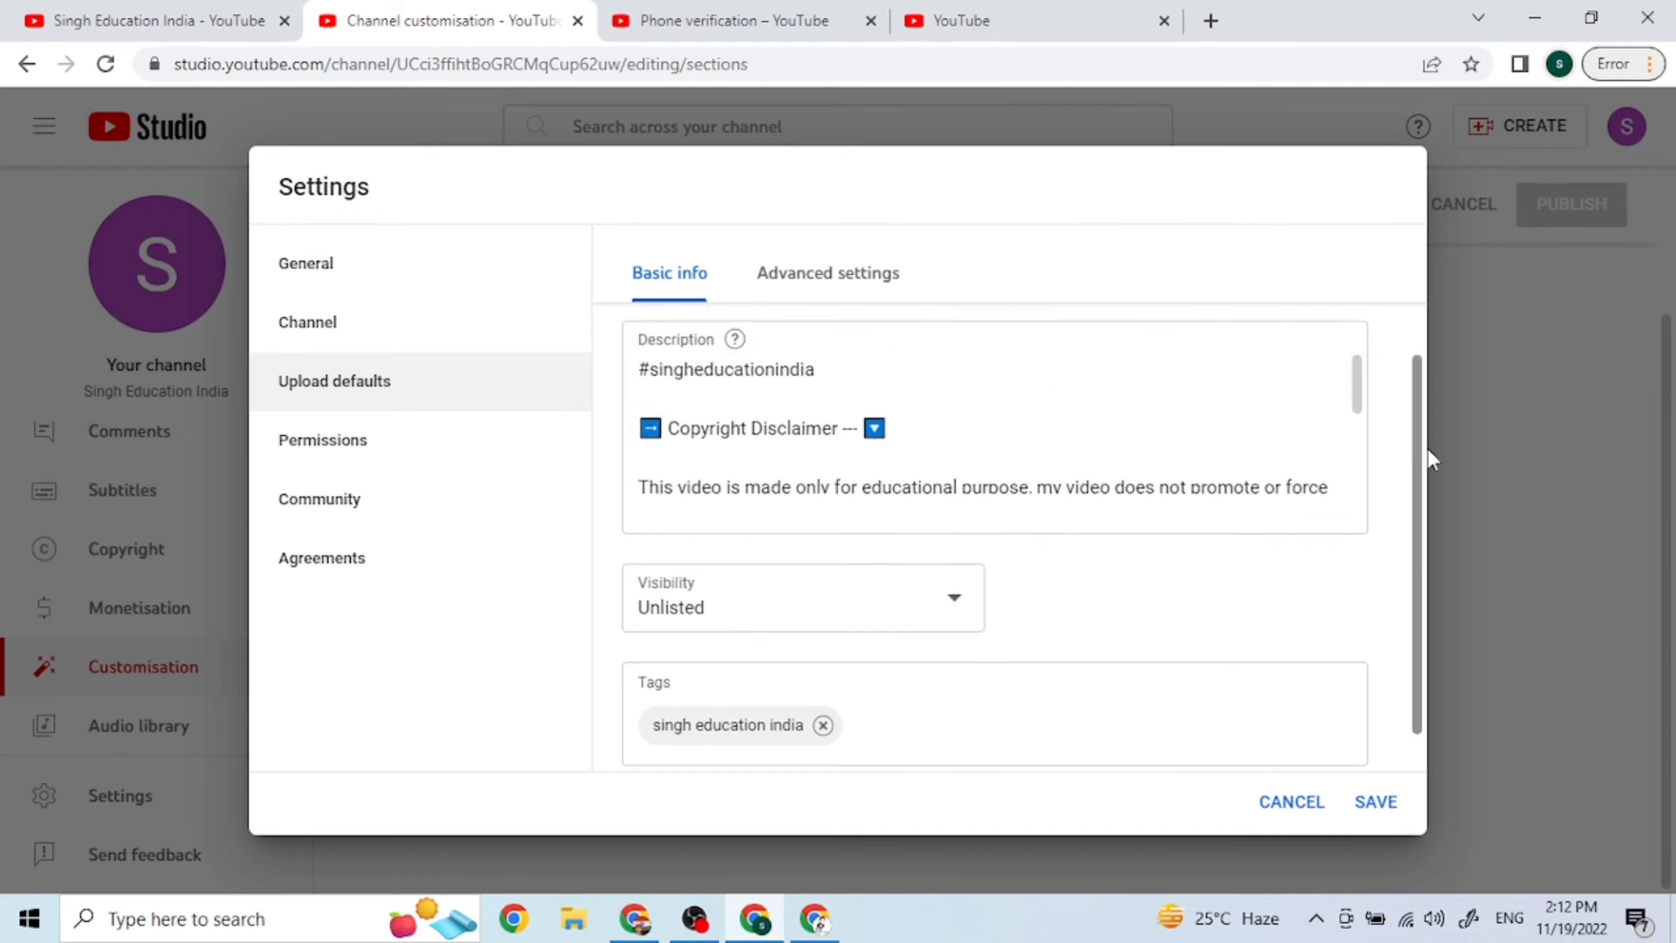
pyautogui.scroll(3, 1427, 448)
pyautogui.click(840, 275)
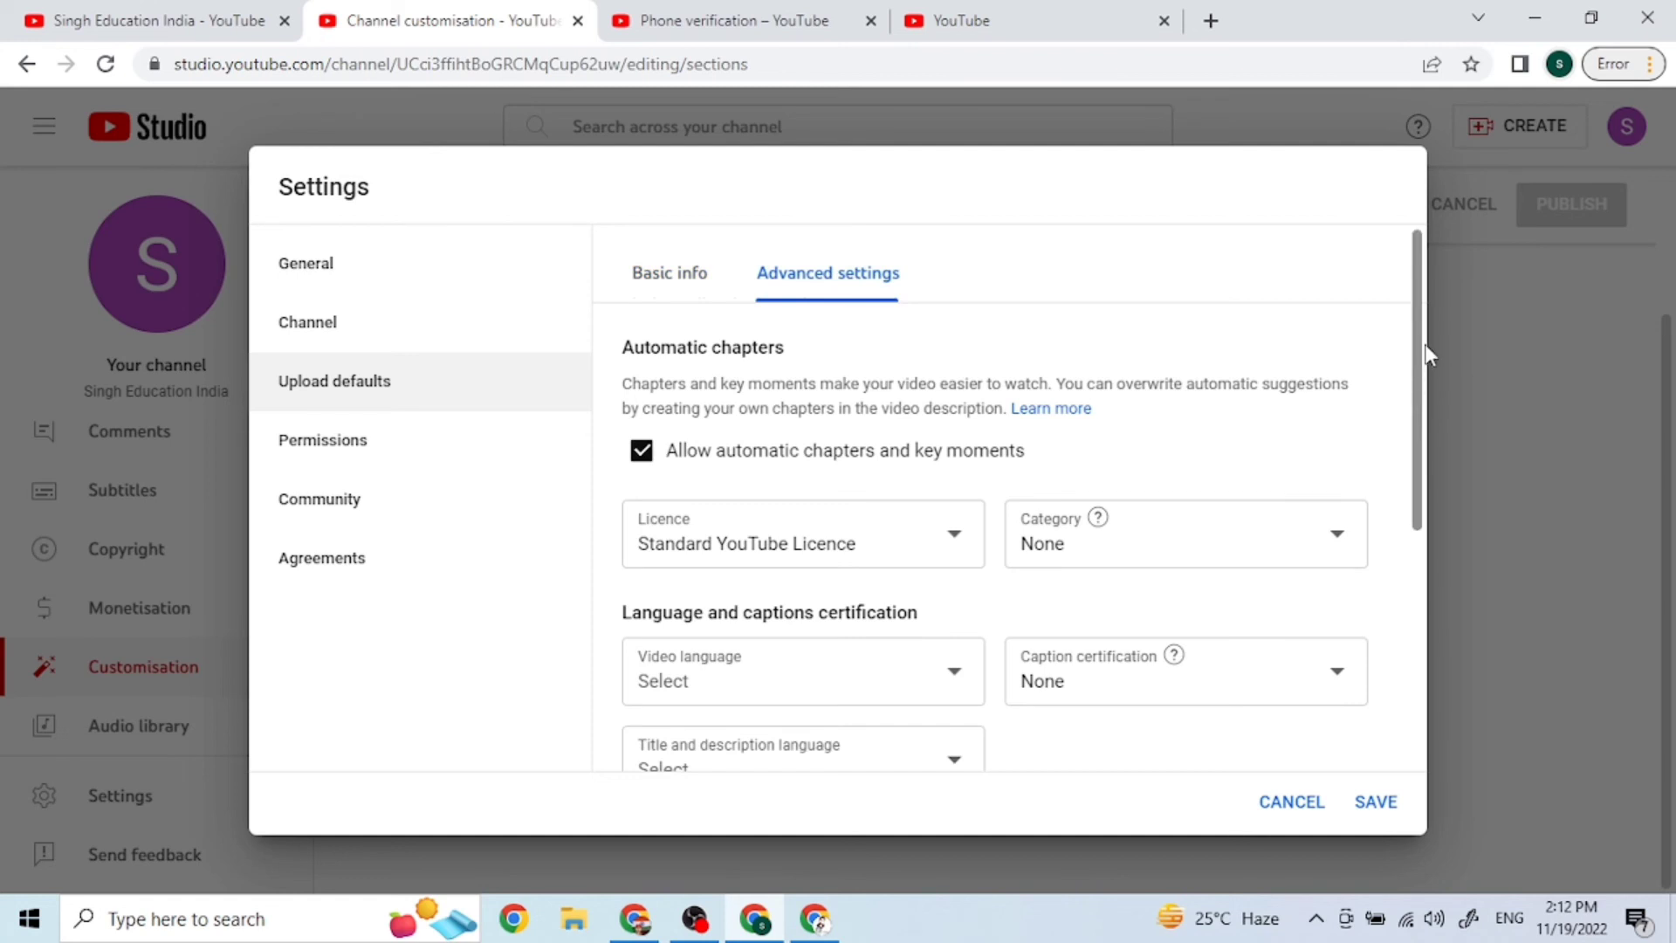
# Step: Set the default video language to Hindi, leaving the category as None
pyautogui.moveTo(1427, 356); pyautogui.dragTo(1427, 411)
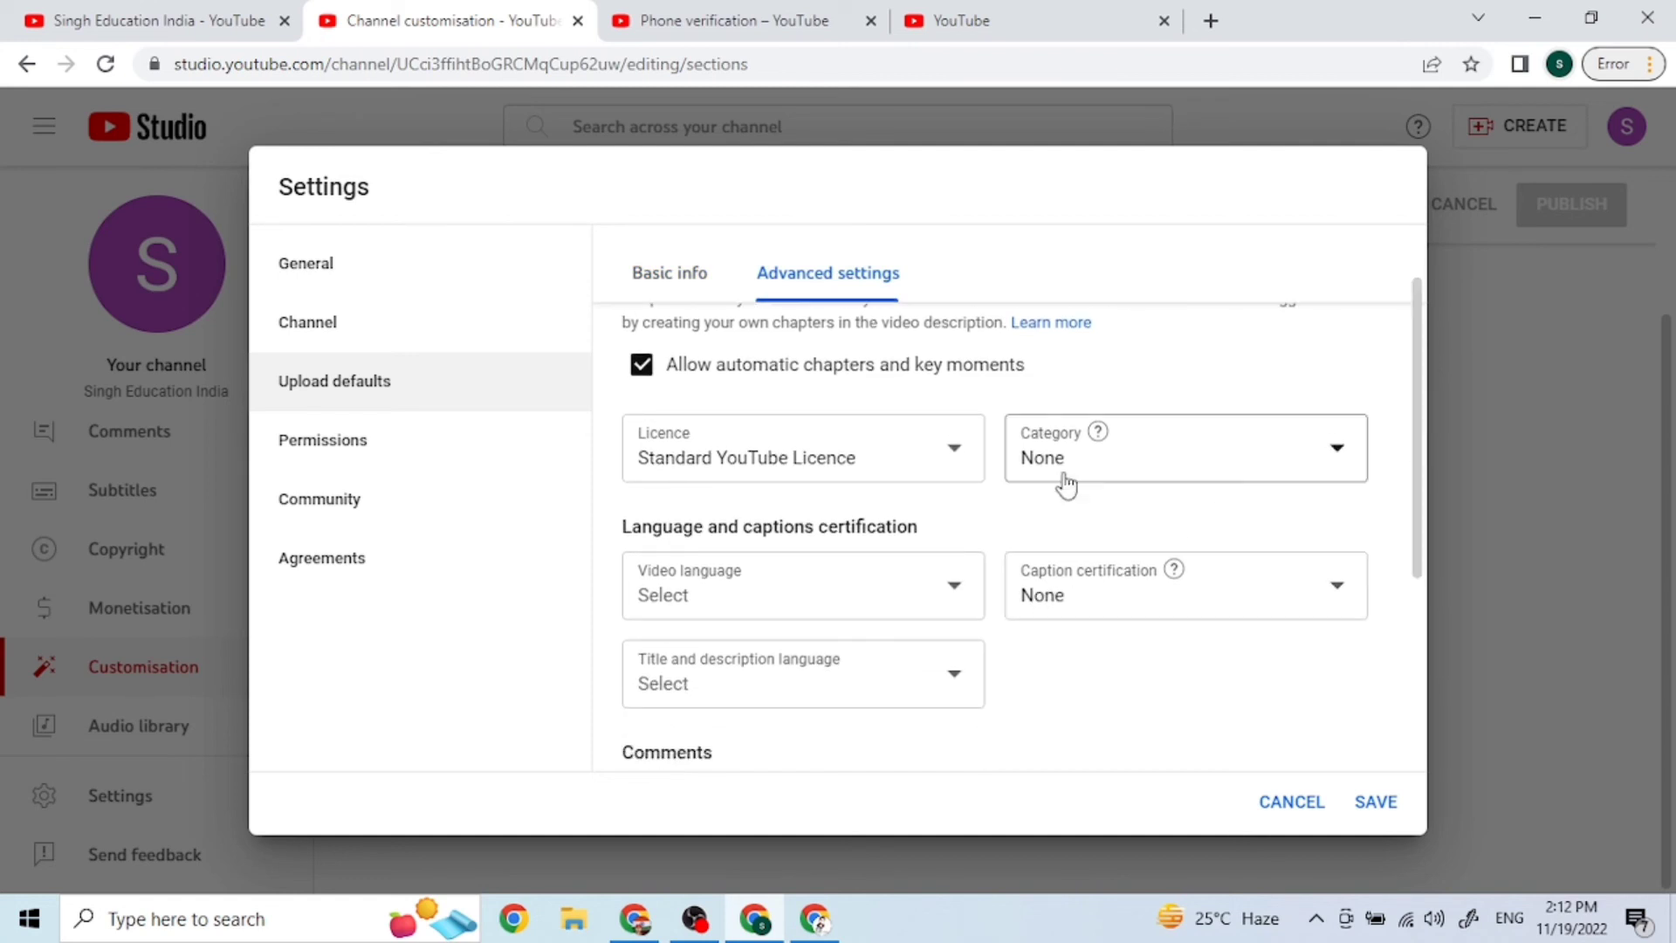
pyautogui.click(1100, 467)
pyautogui.click(1102, 463)
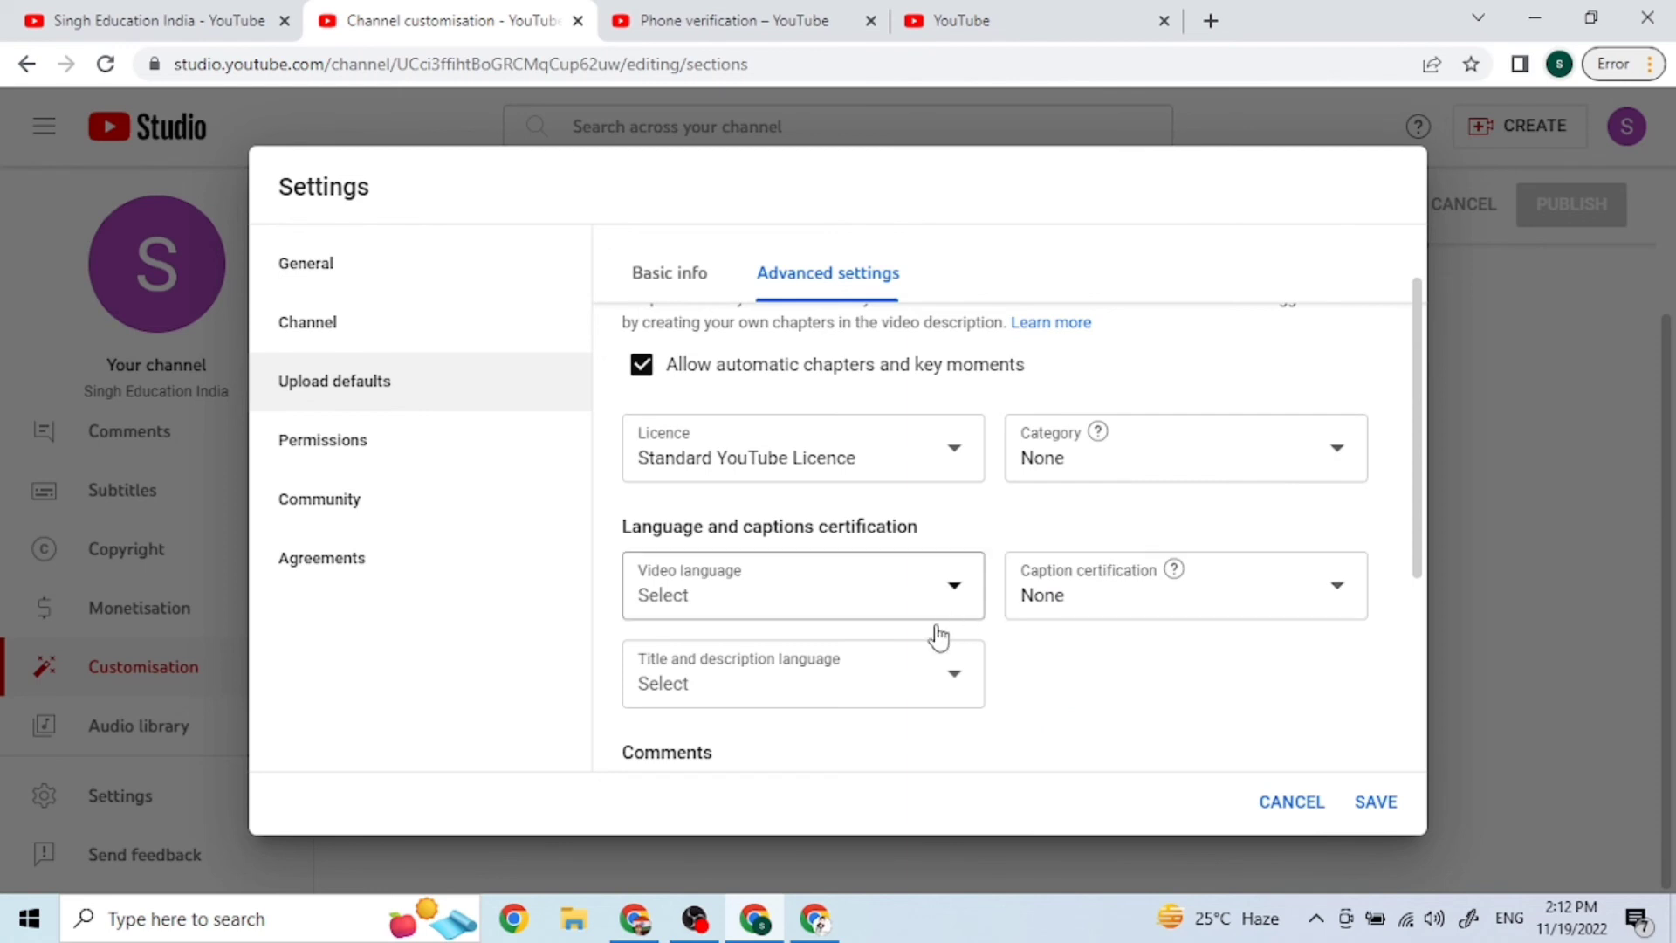
pyautogui.click(952, 691)
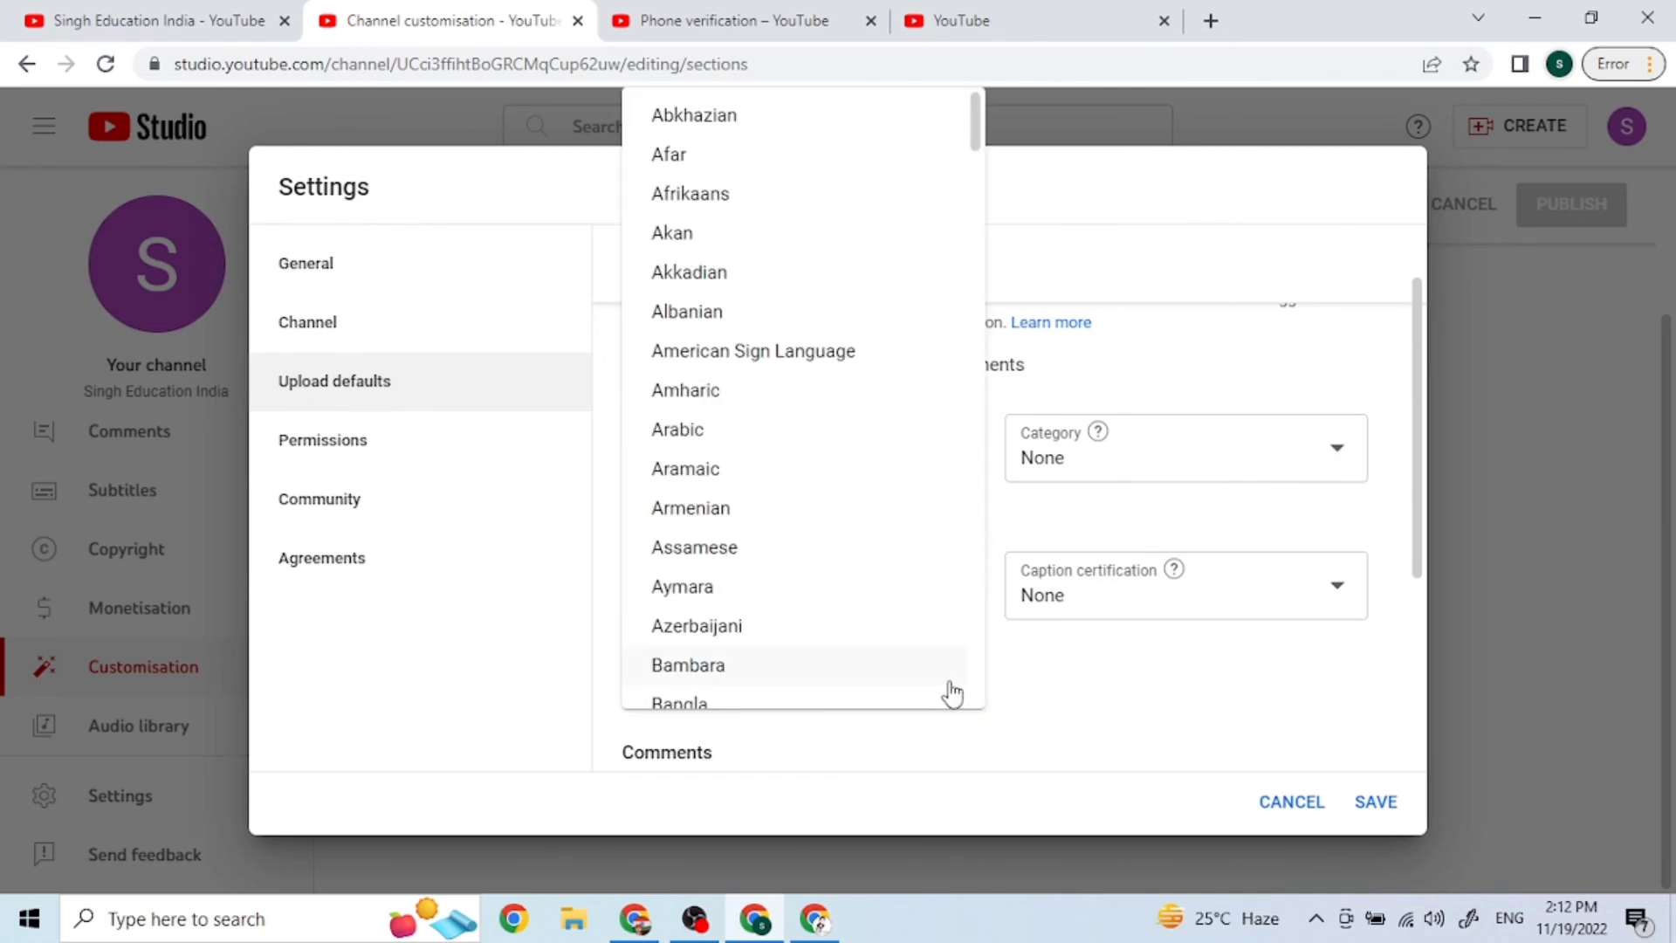
pyautogui.click(1090, 692)
pyautogui.moveTo(1416, 511); pyautogui.dragTo(1416, 583)
pyautogui.click(949, 437)
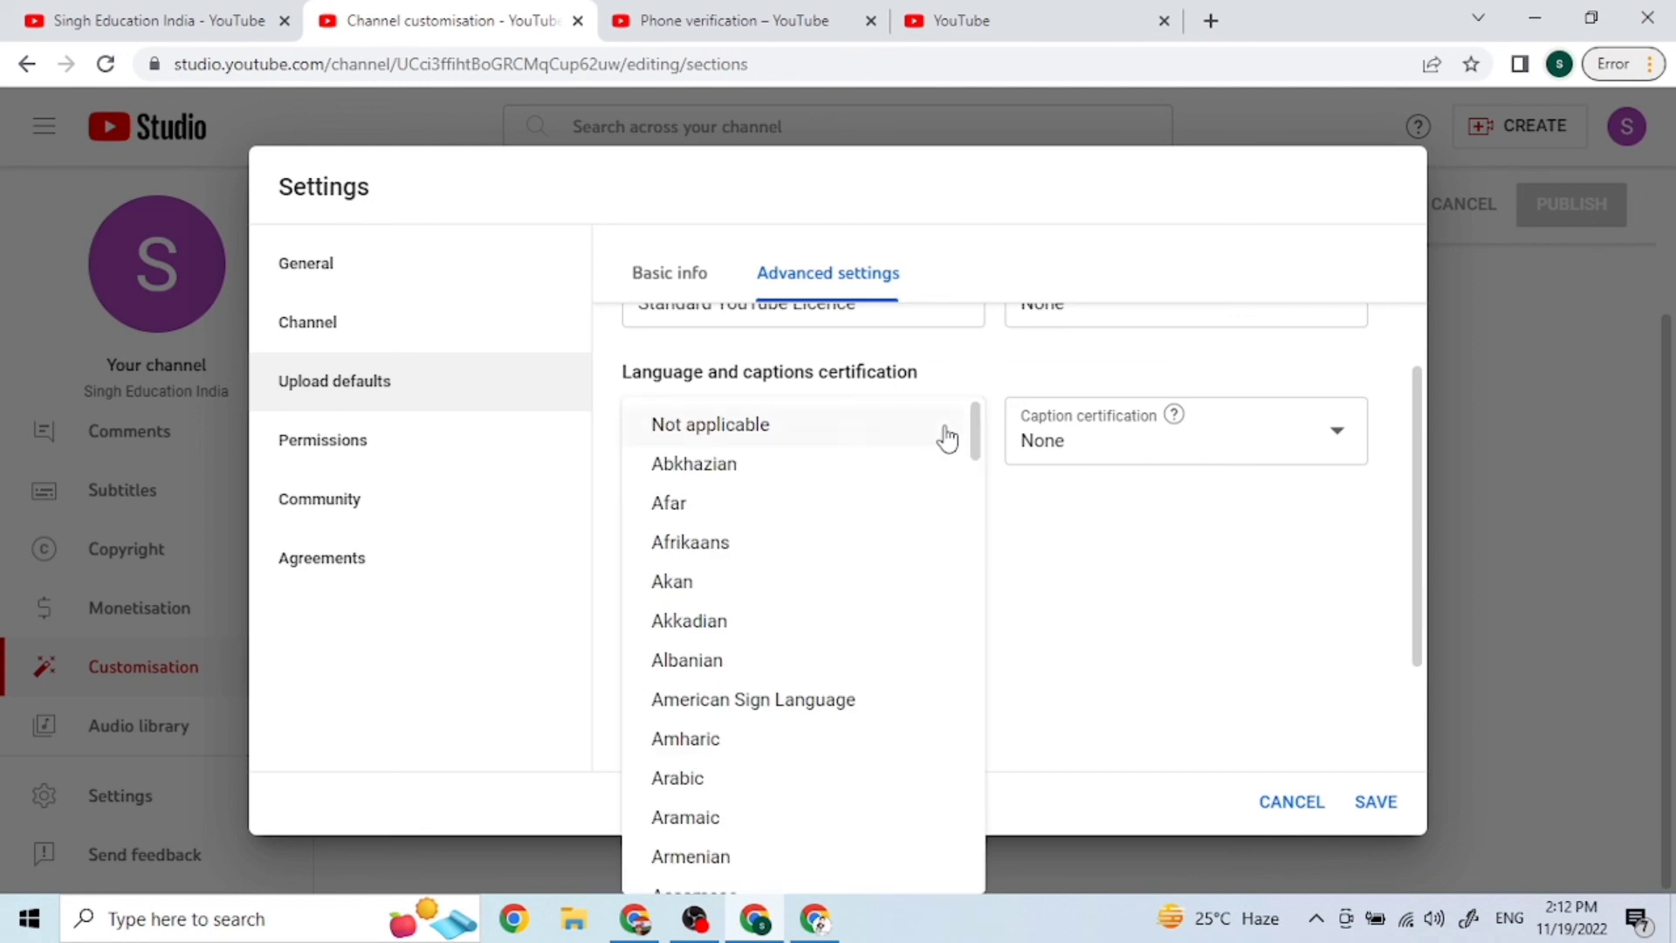
pyautogui.moveTo(978, 433); pyautogui.dragTo(977, 587)
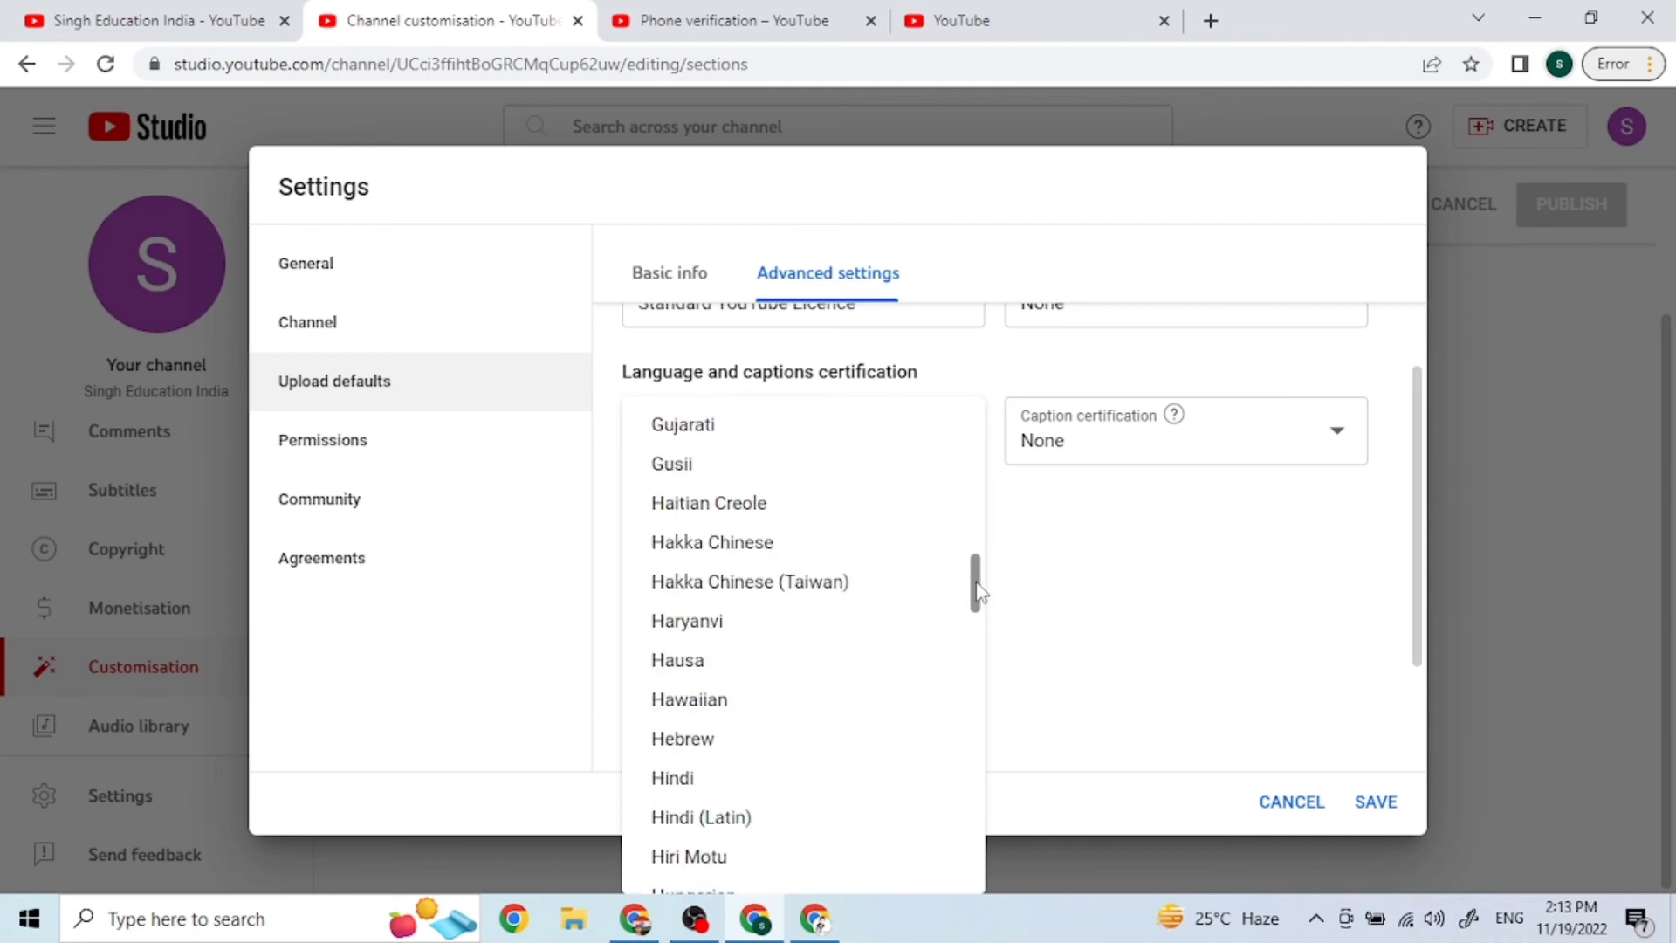
pyautogui.click(722, 779)
# Step: Set the default title and description language to English
pyautogui.click(916, 535)
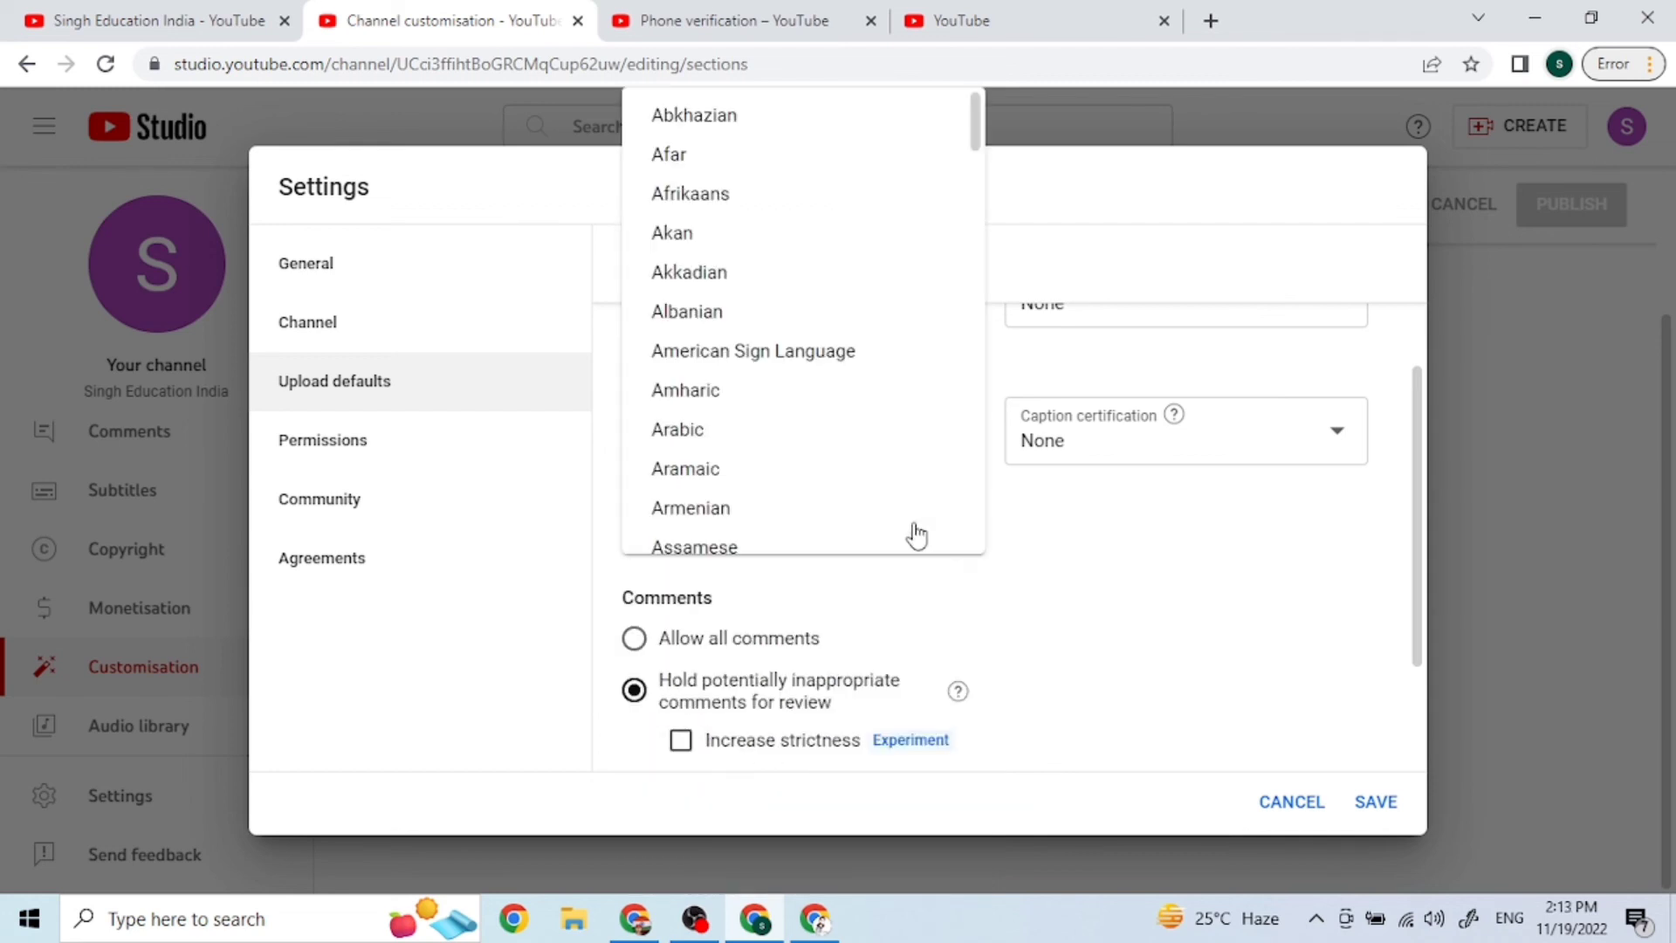
pyautogui.moveTo(975, 132); pyautogui.dragTo(975, 194)
pyautogui.scroll(-1, 768, 232)
pyautogui.click(782, 316)
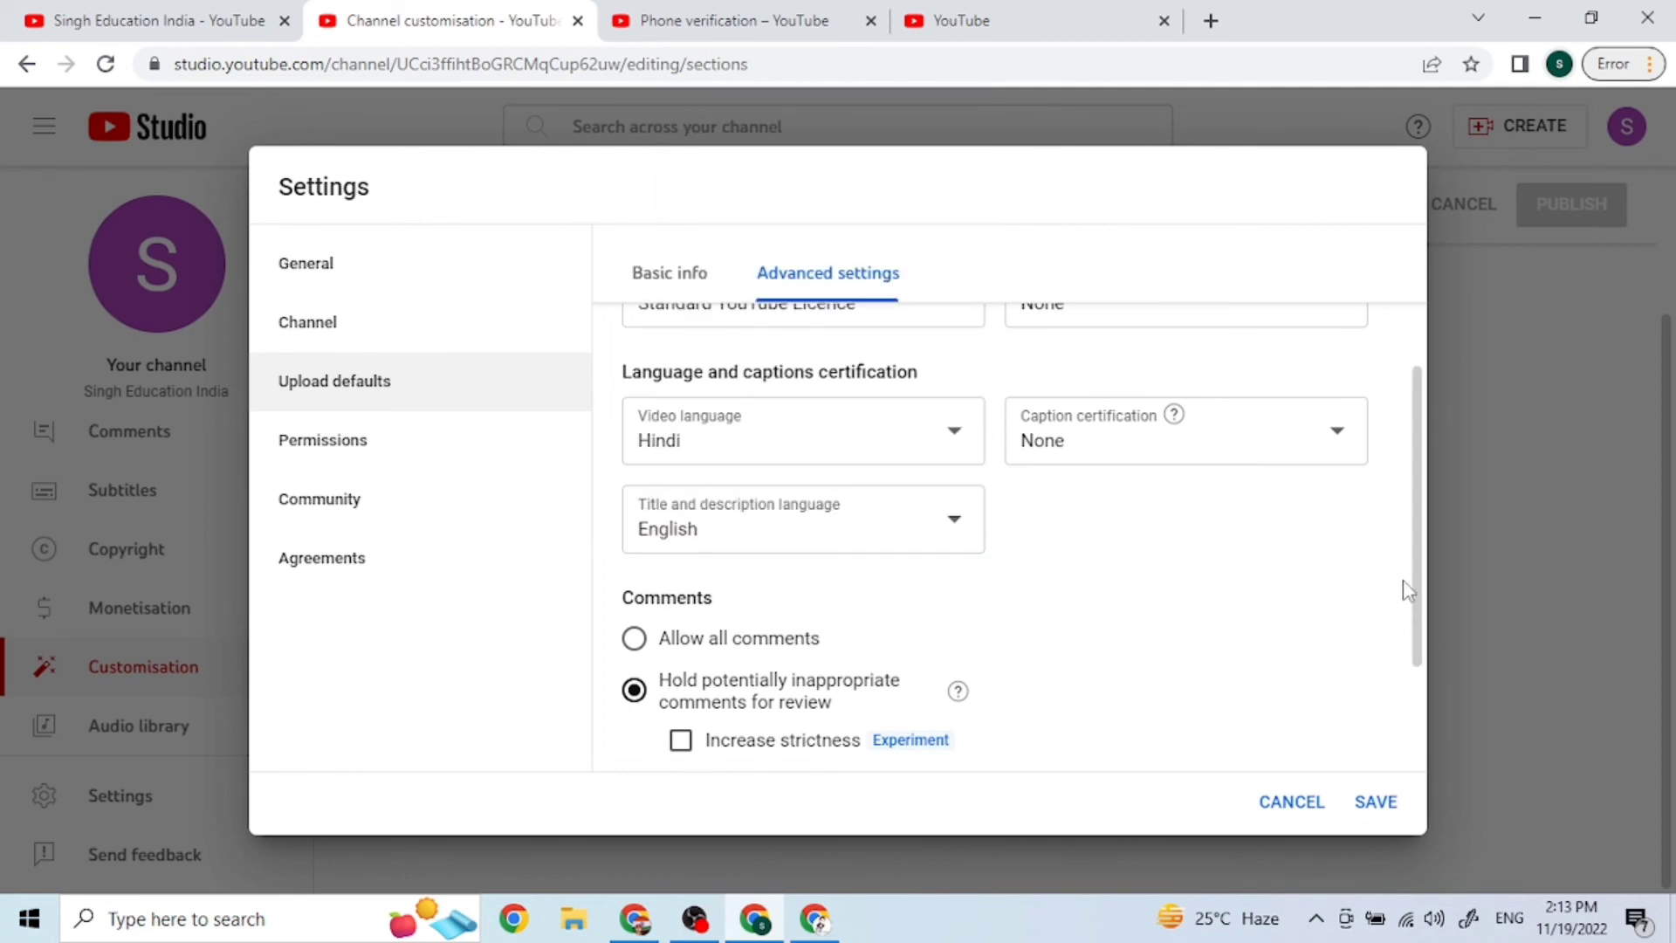
# Step: Allow all comments on new uploads by default
pyautogui.moveTo(1412, 583); pyautogui.dragTo(1413, 663)
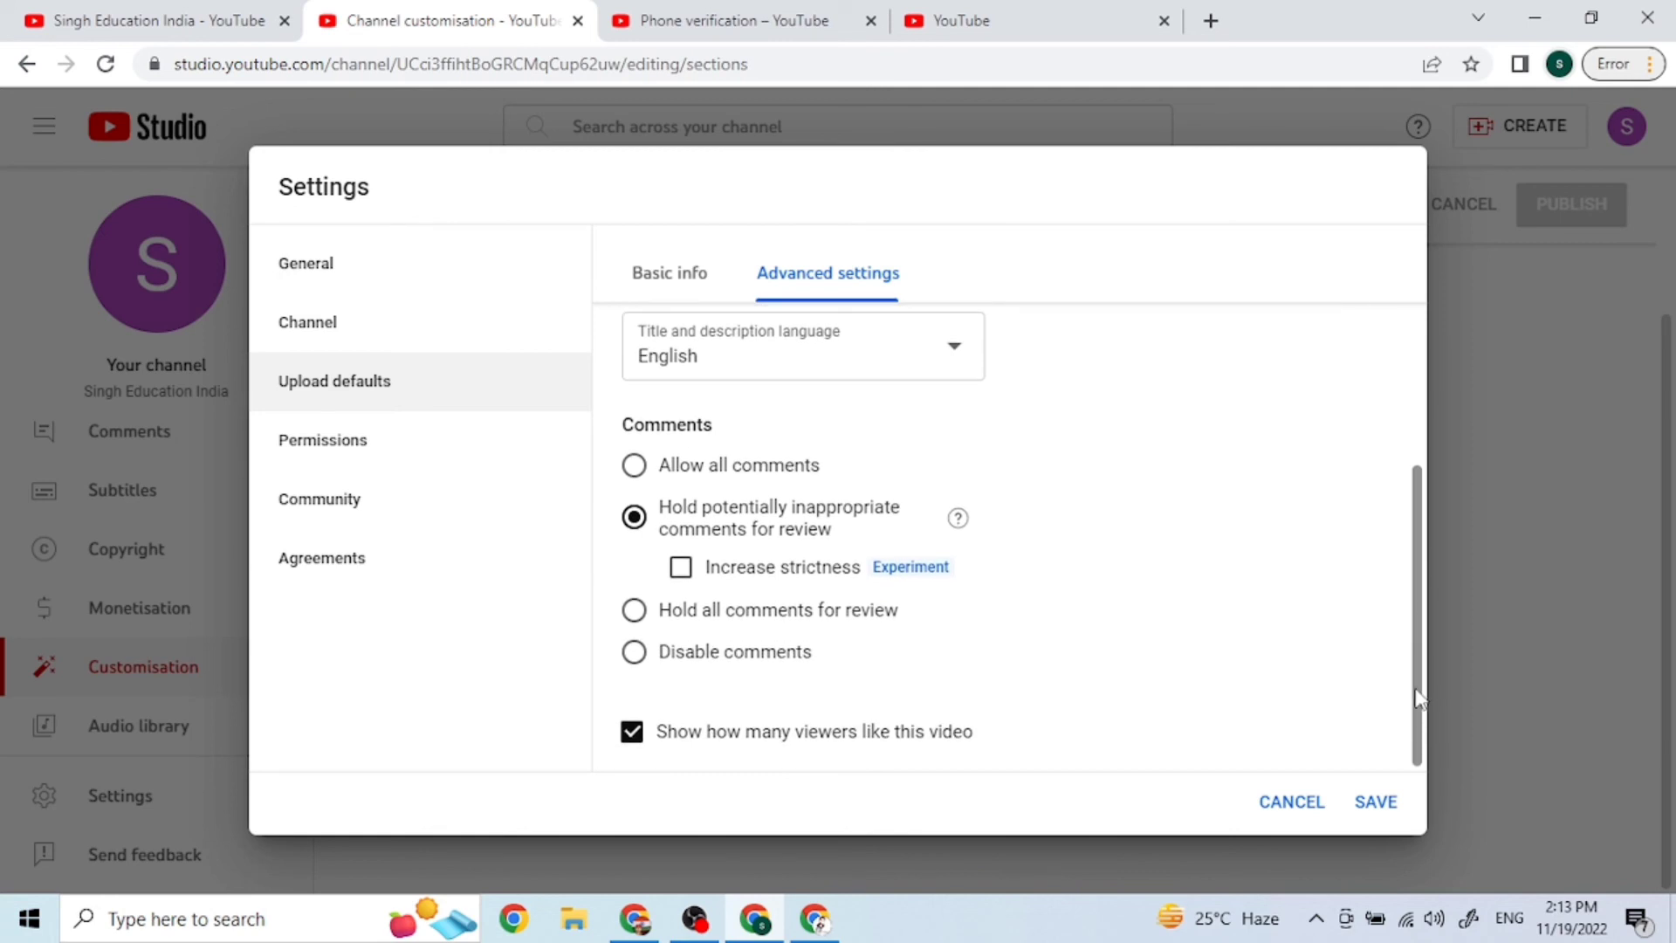
pyautogui.click(656, 464)
pyautogui.moveTo(1412, 753)
pyautogui.mouseDown()
pyautogui.moveTo(1423, 351)
pyautogui.moveTo(1432, 735)
pyautogui.mouseUp()
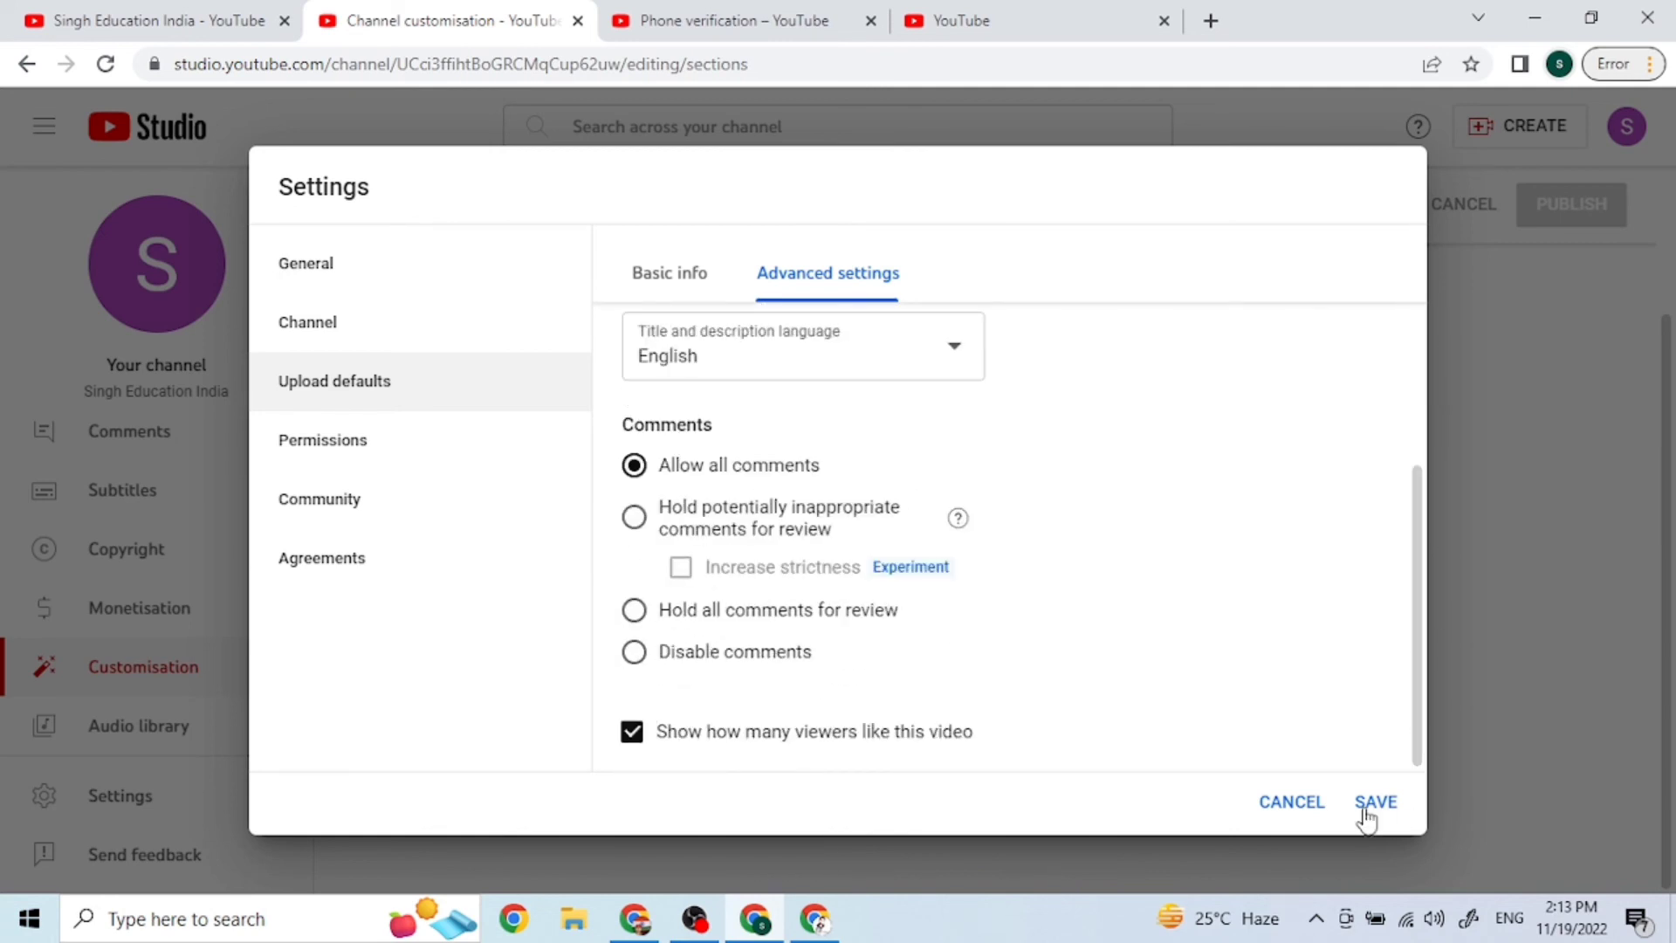
pyautogui.click(786, 270)
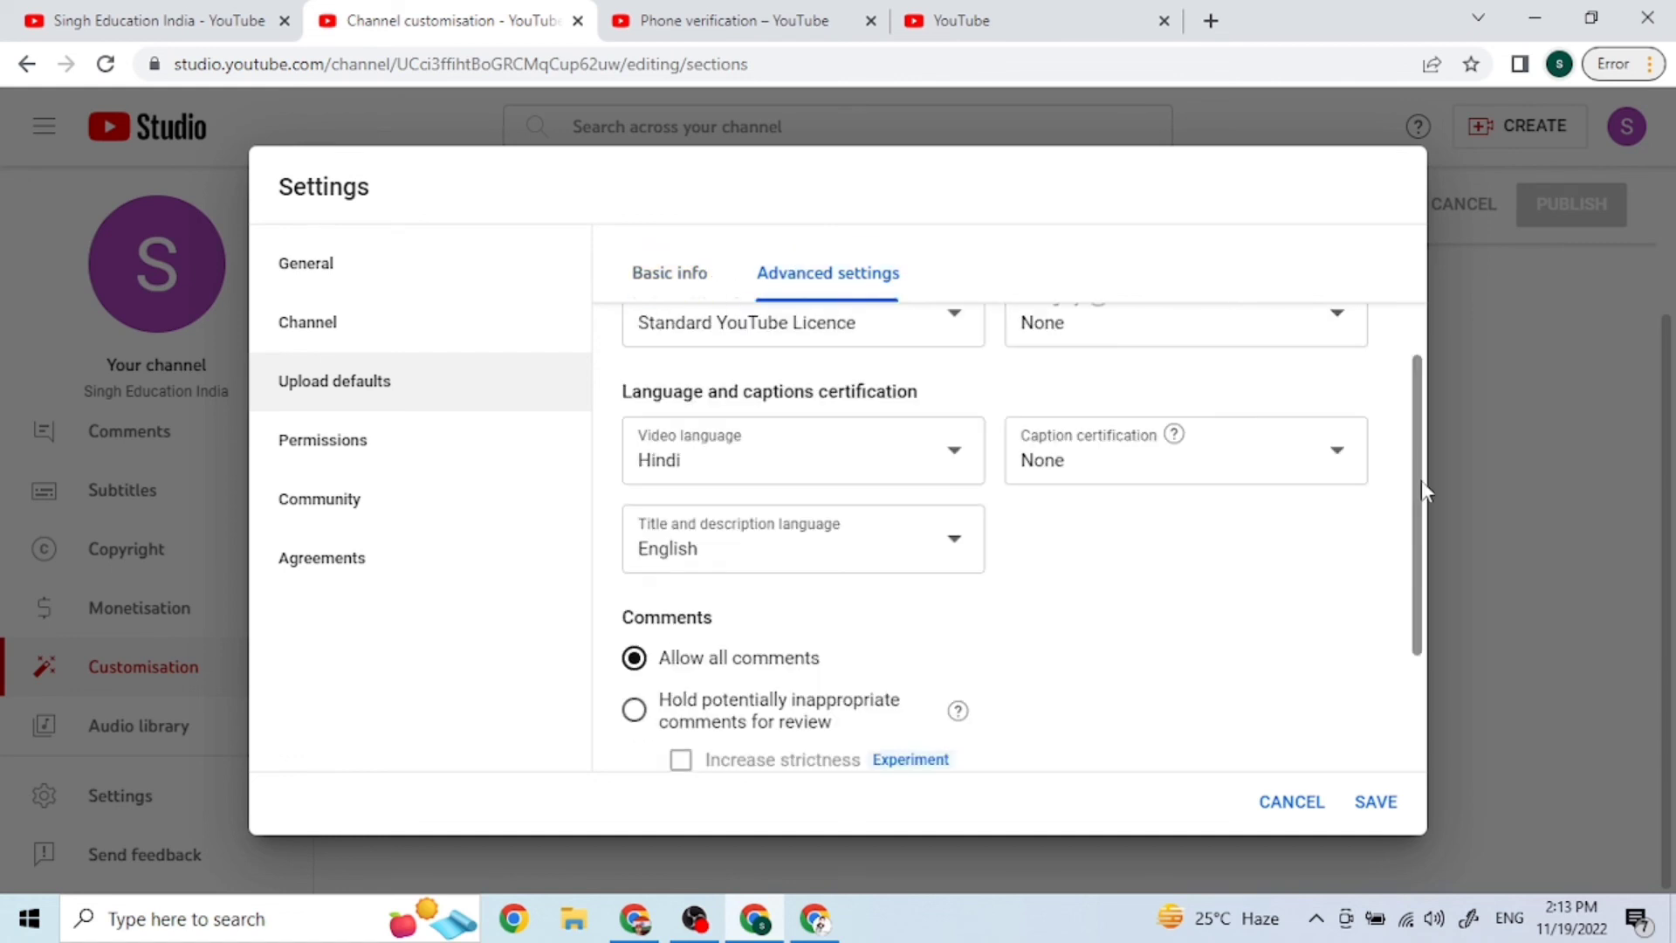
pyautogui.moveTo(1422, 479); pyautogui.dragTo(1417, 611)
# Step: Look over the Permissions, Community and Agreements settings pages
pyautogui.click(288, 441)
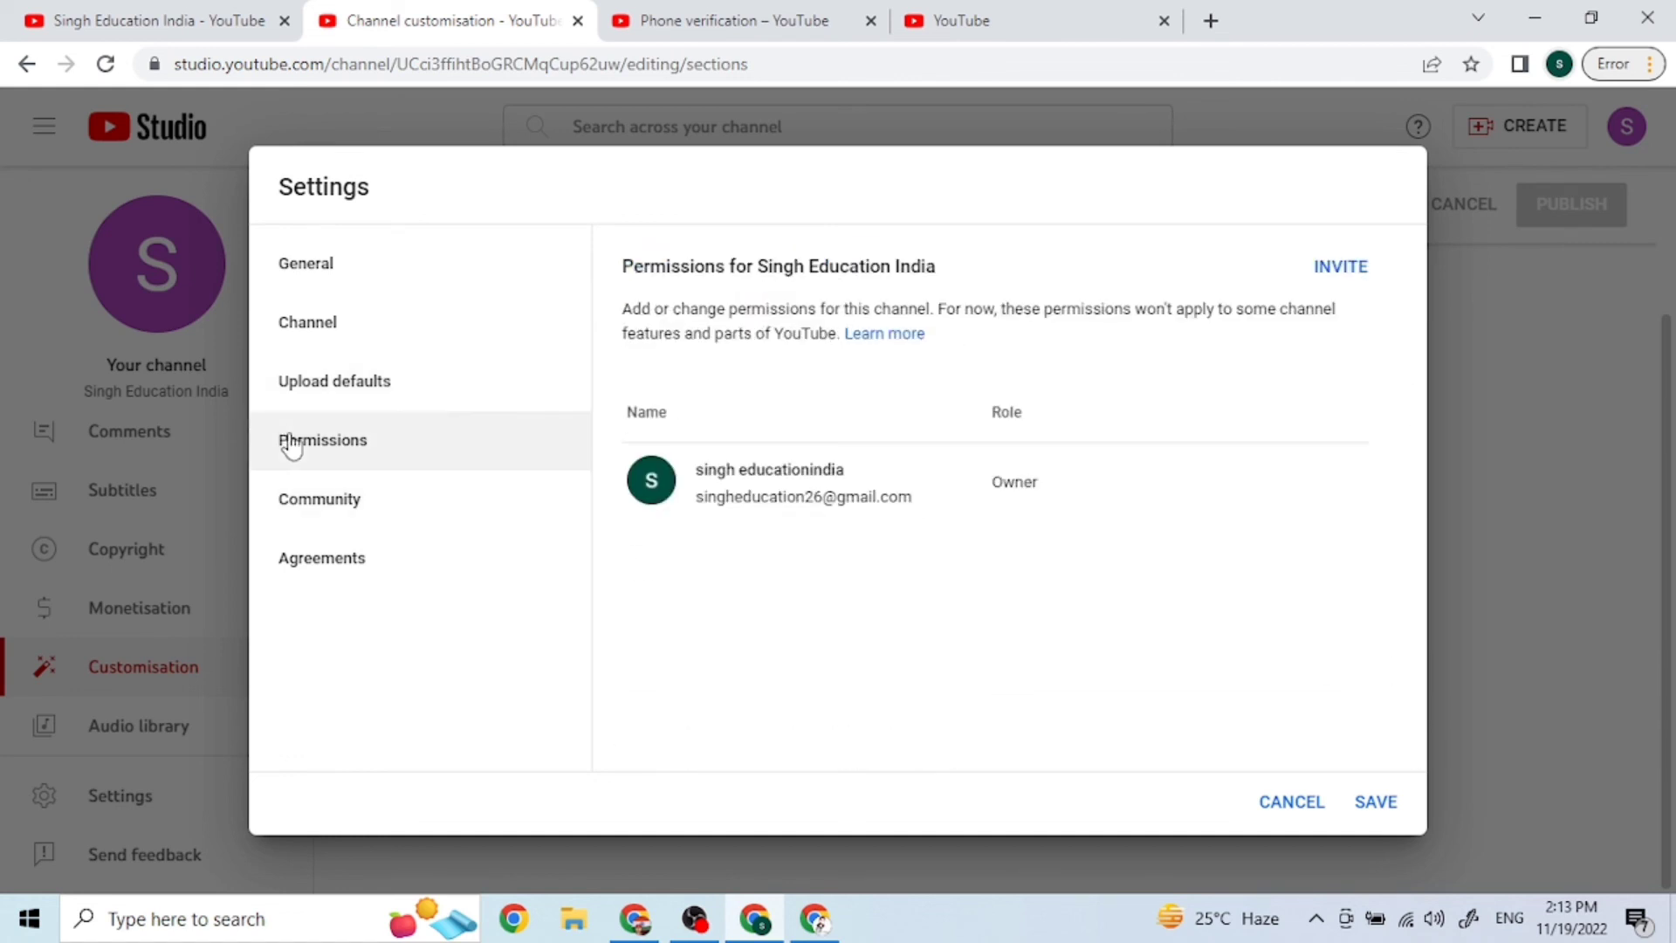
pyautogui.click(308, 502)
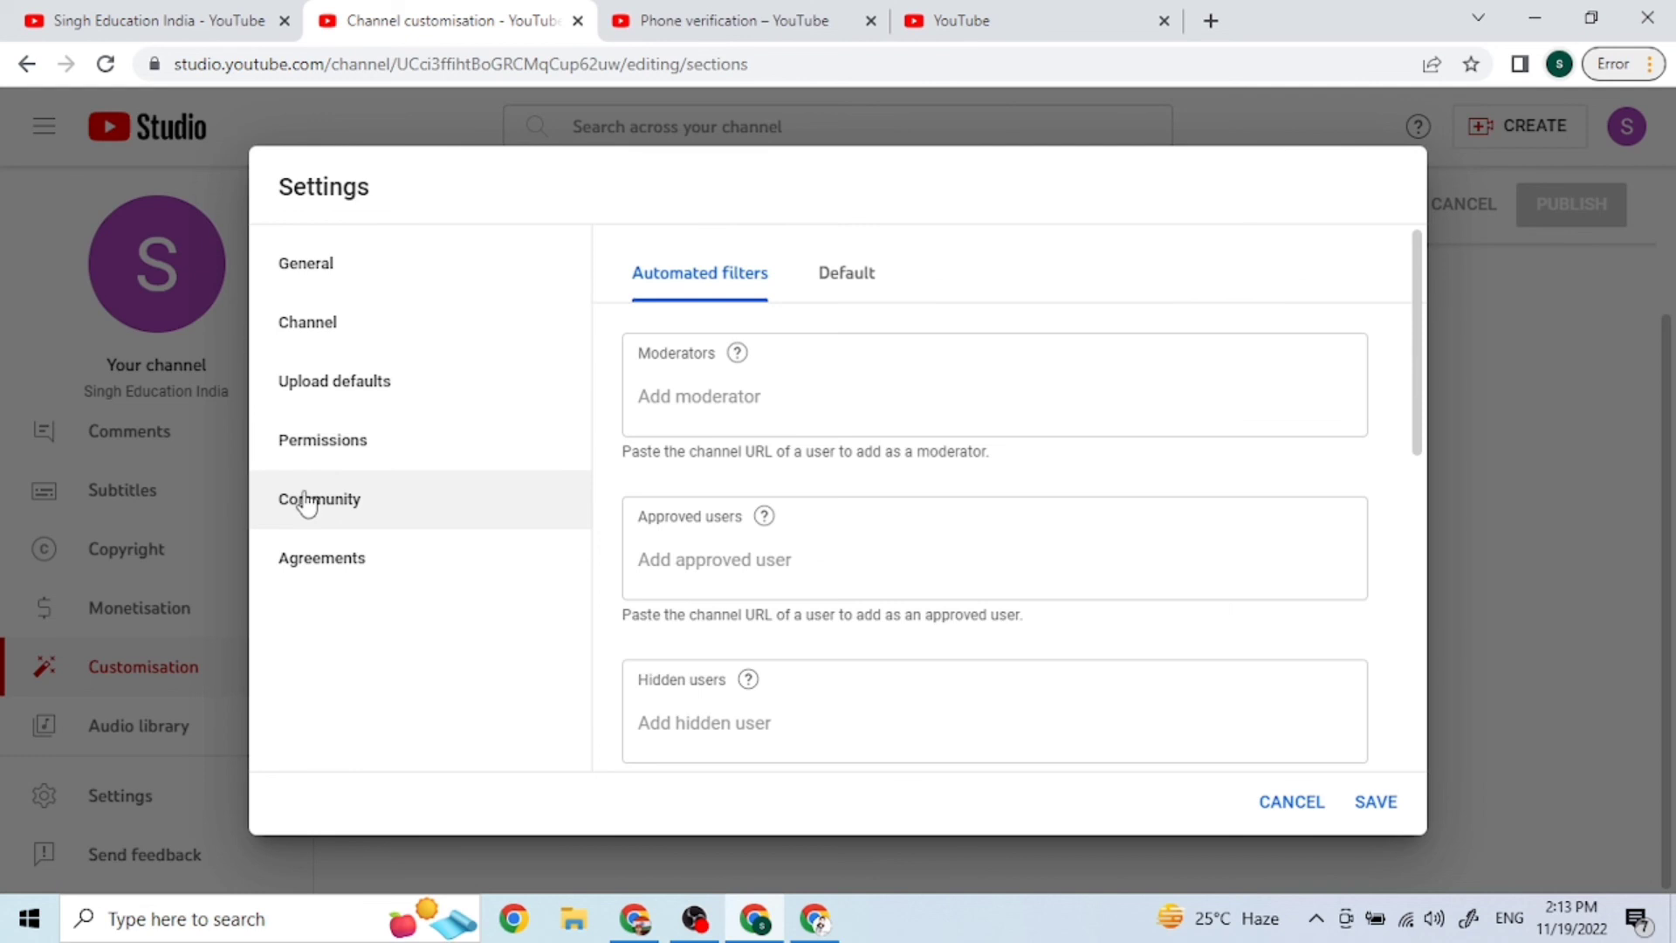
pyautogui.click(313, 563)
# Step: Visit the Monetisation, Copyright, Subtitles and Comments pages in the Studio sidebar
pyautogui.click(170, 631)
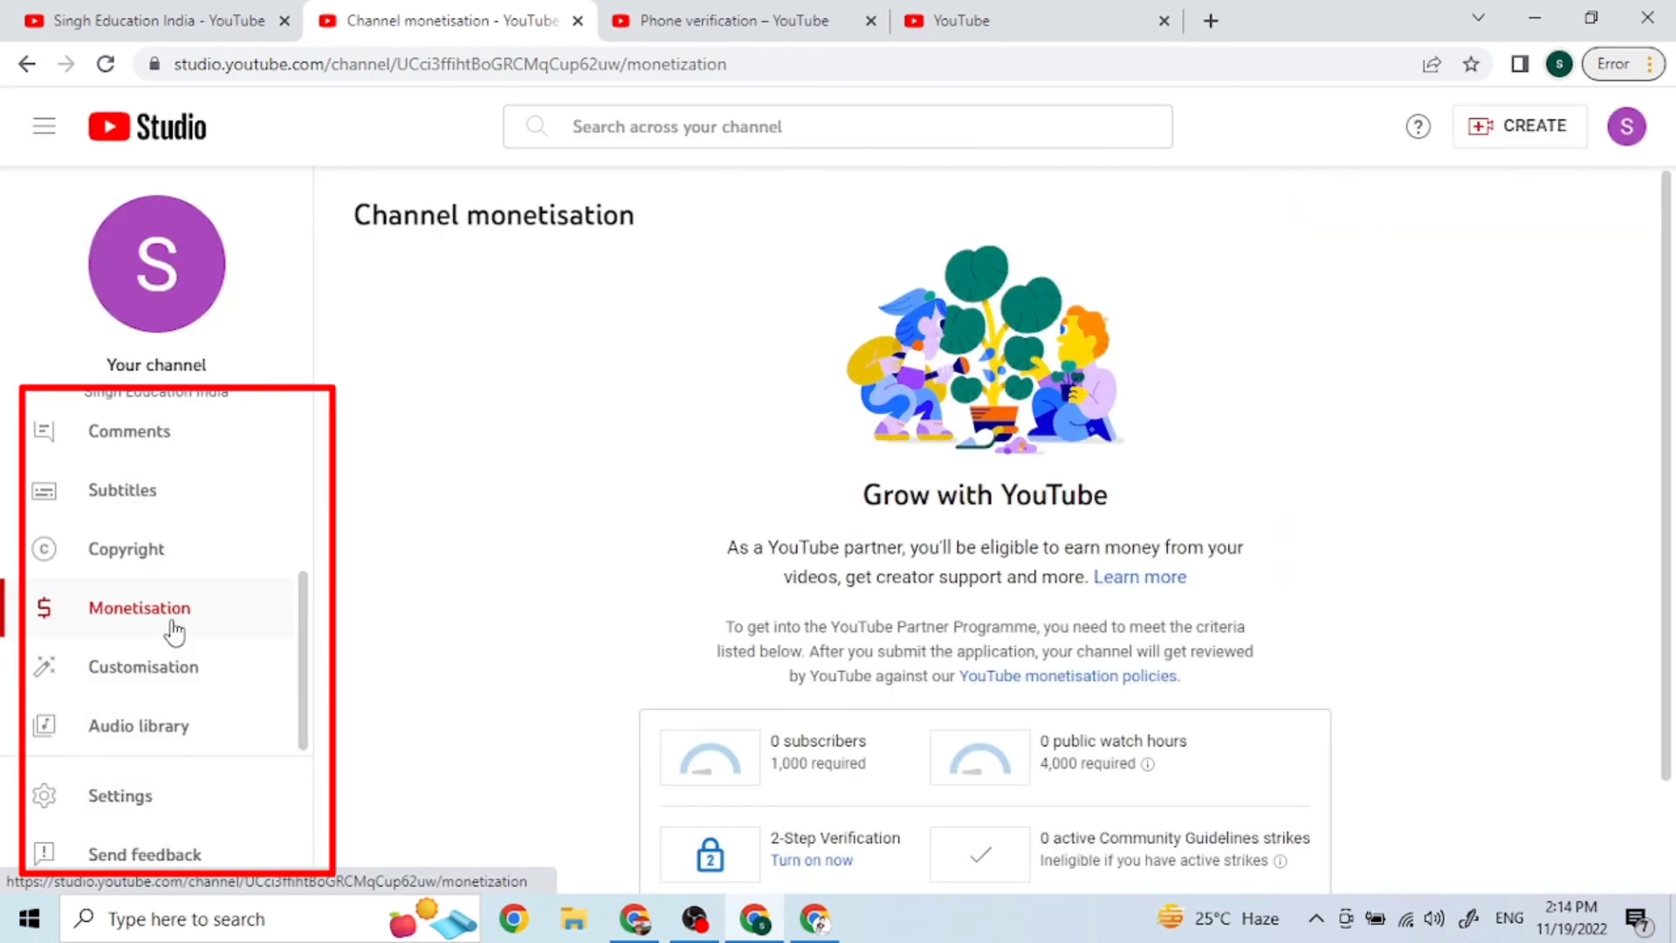
pyautogui.click(138, 573)
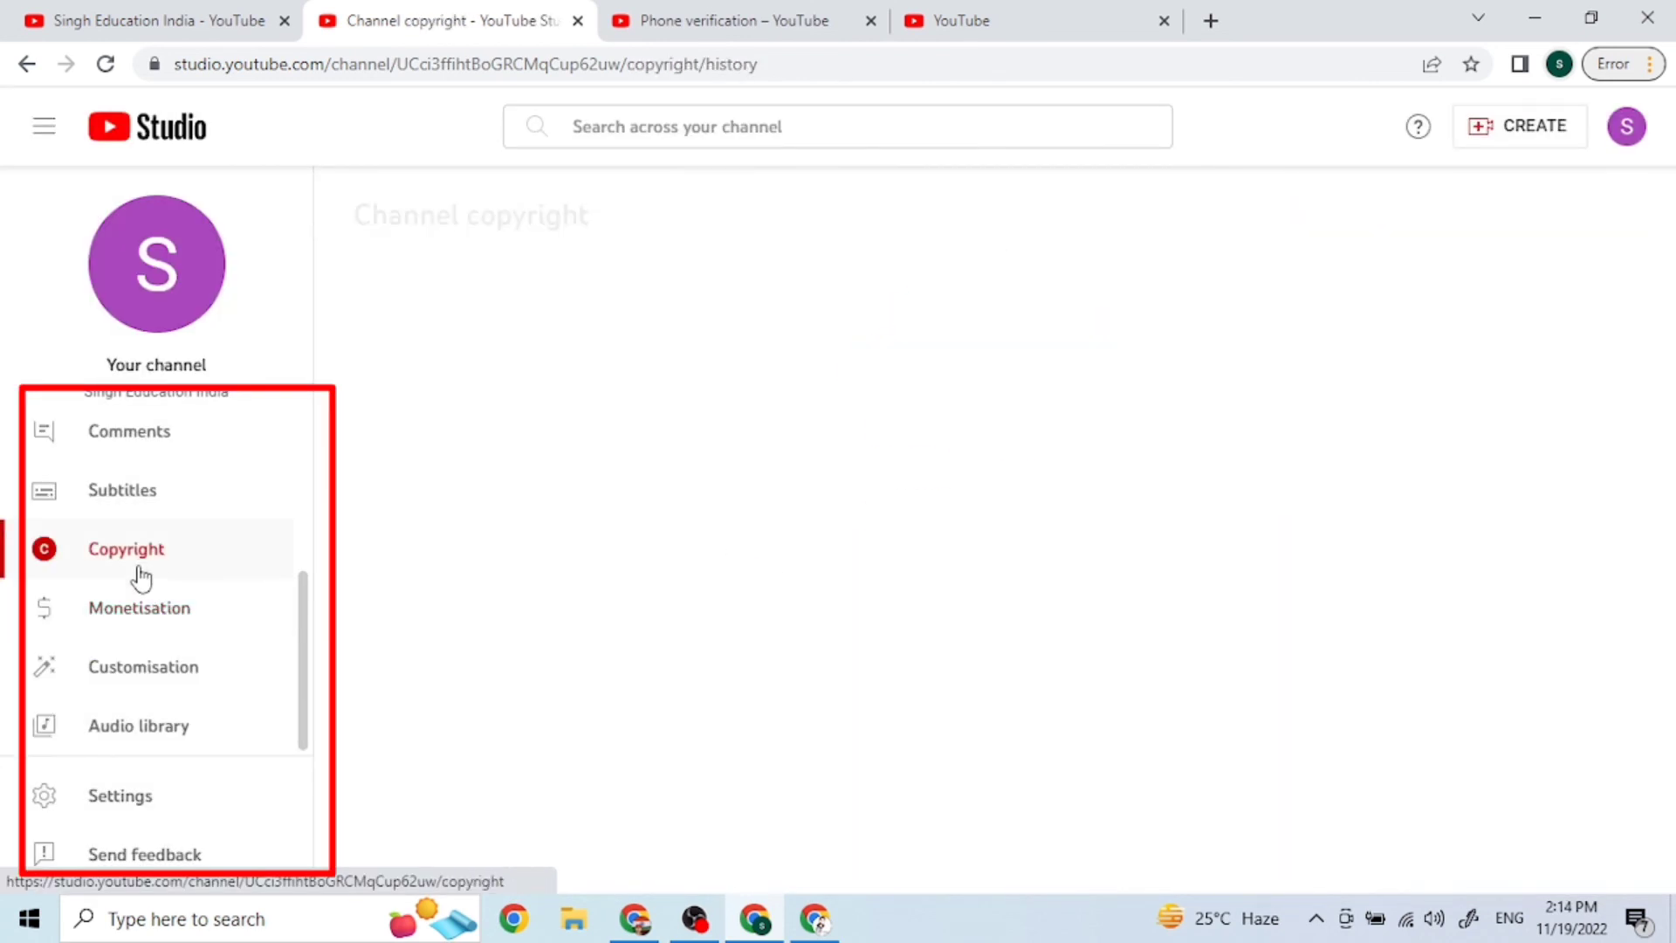
pyautogui.click(135, 504)
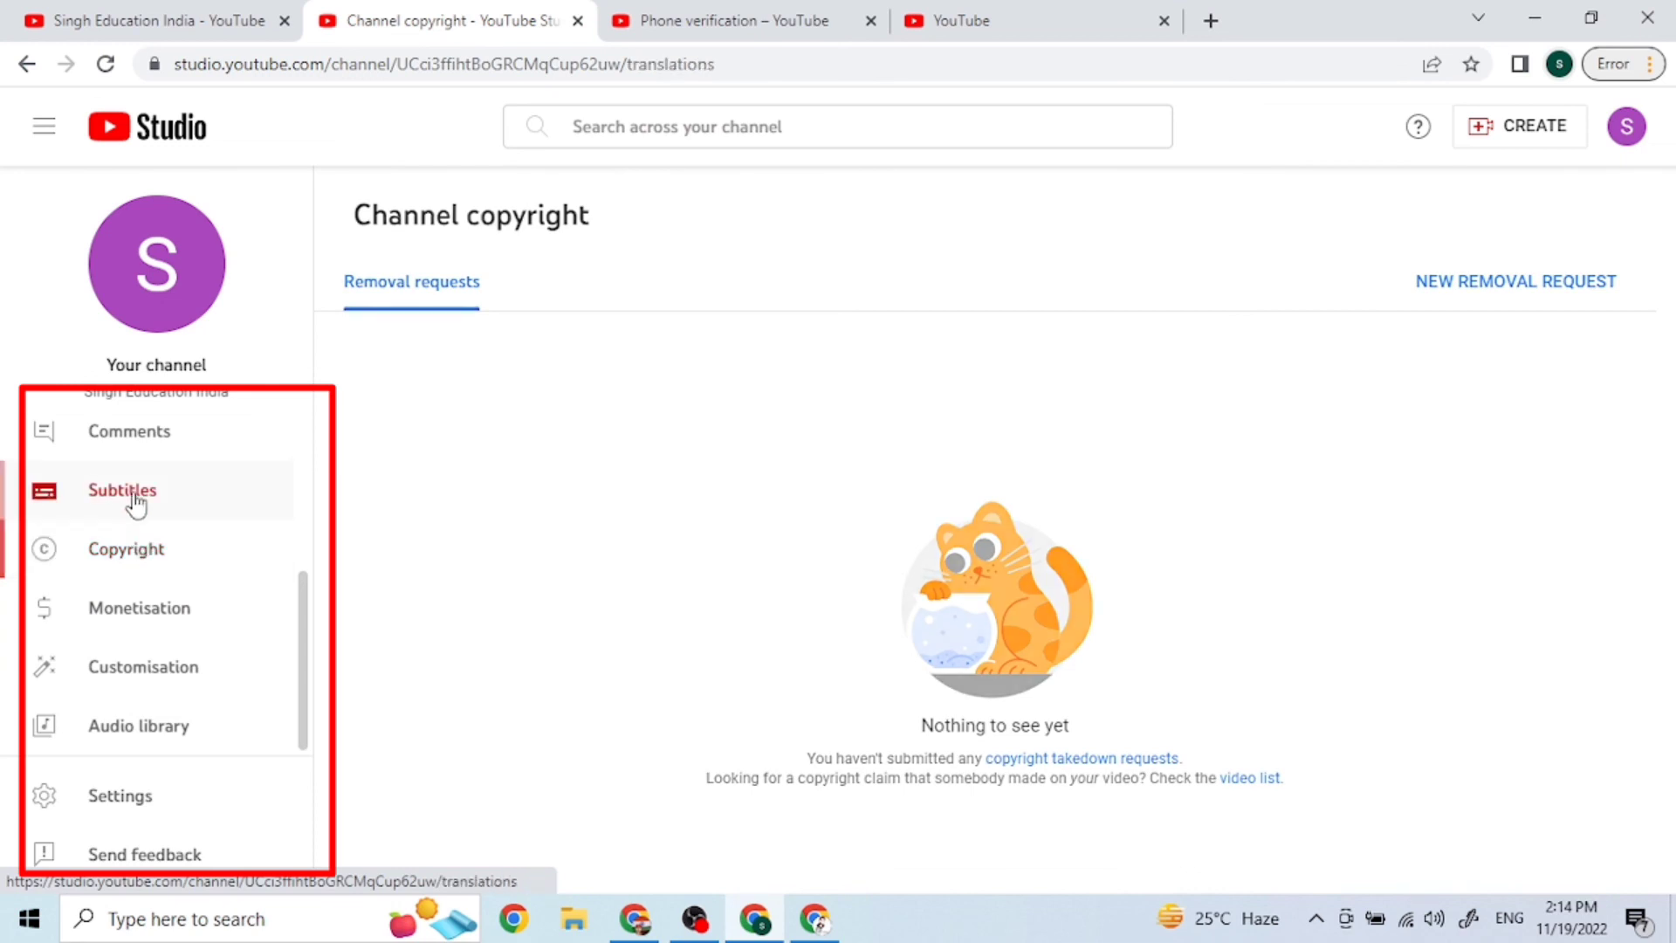
pyautogui.click(159, 453)
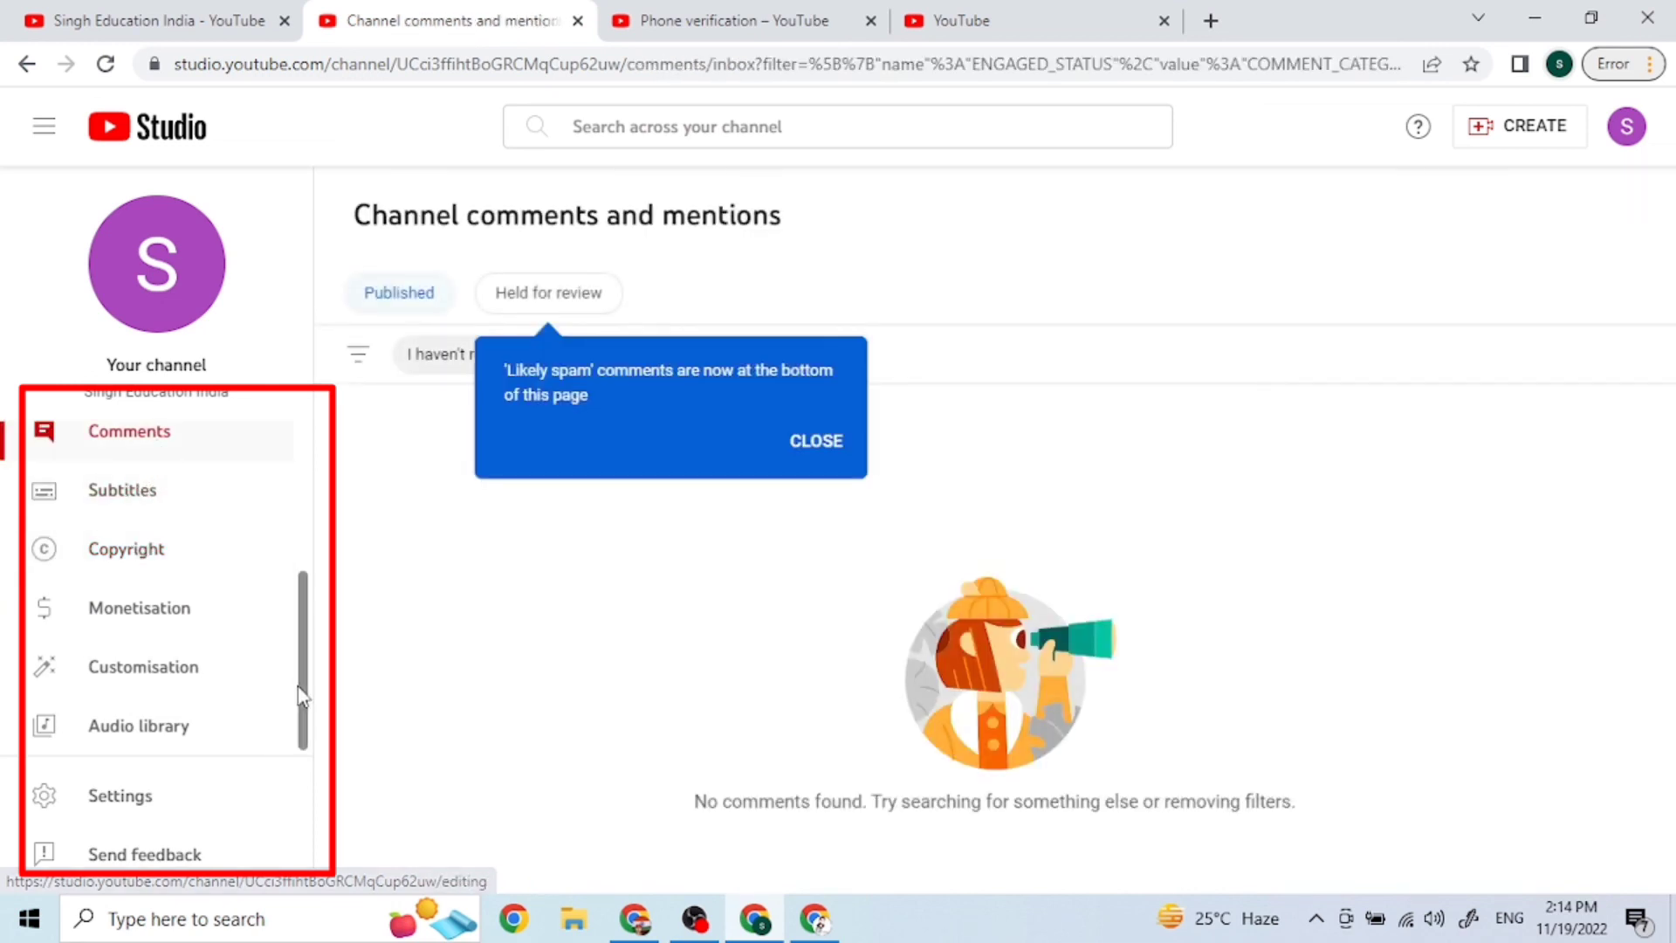
pyautogui.moveTo(303, 699); pyautogui.dragTo(321, 523)
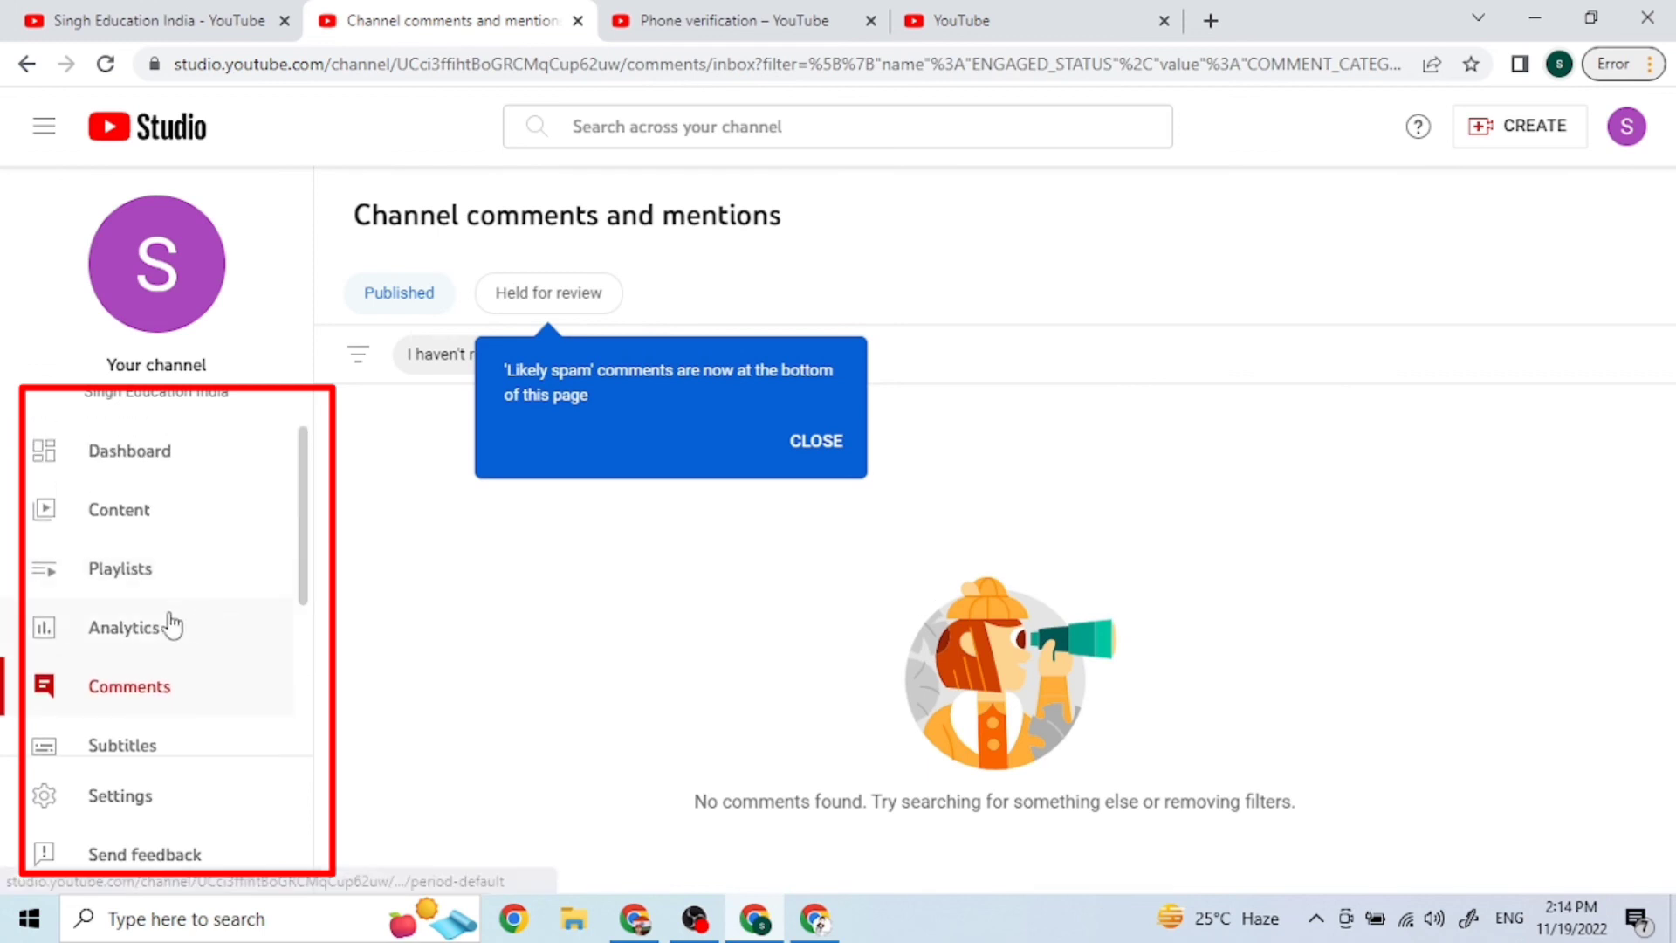
# Step: Browse the Analytics Content, Audience and Research tabs, then the Dashboard and Content pages
pyautogui.click(140, 633)
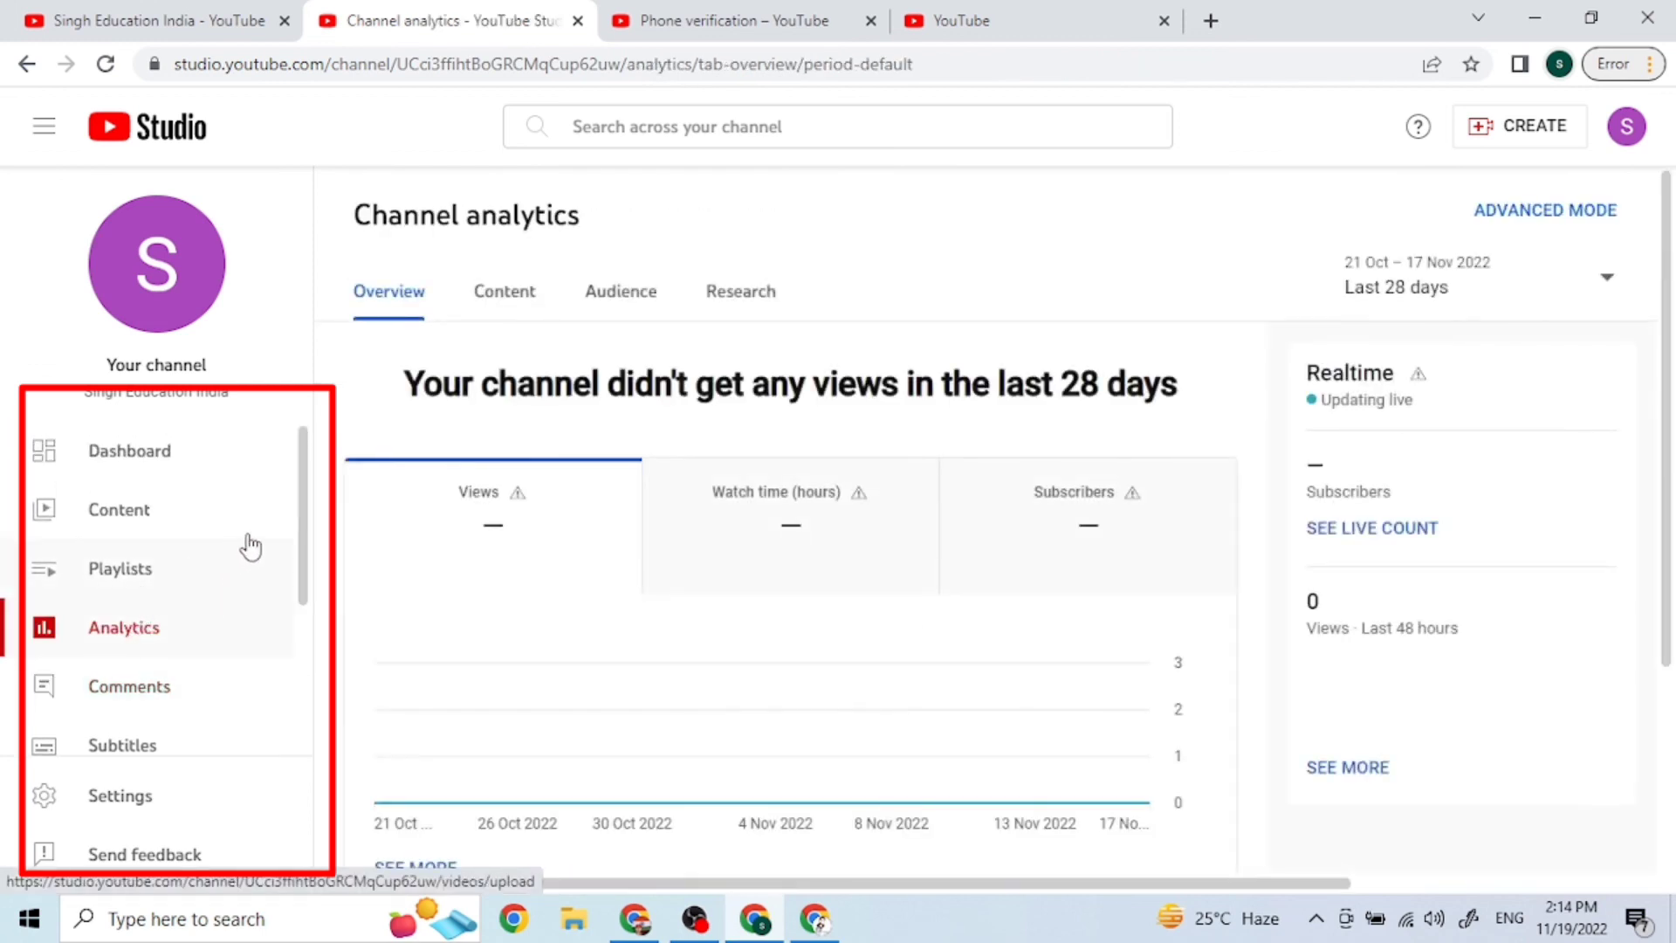
pyautogui.click(517, 295)
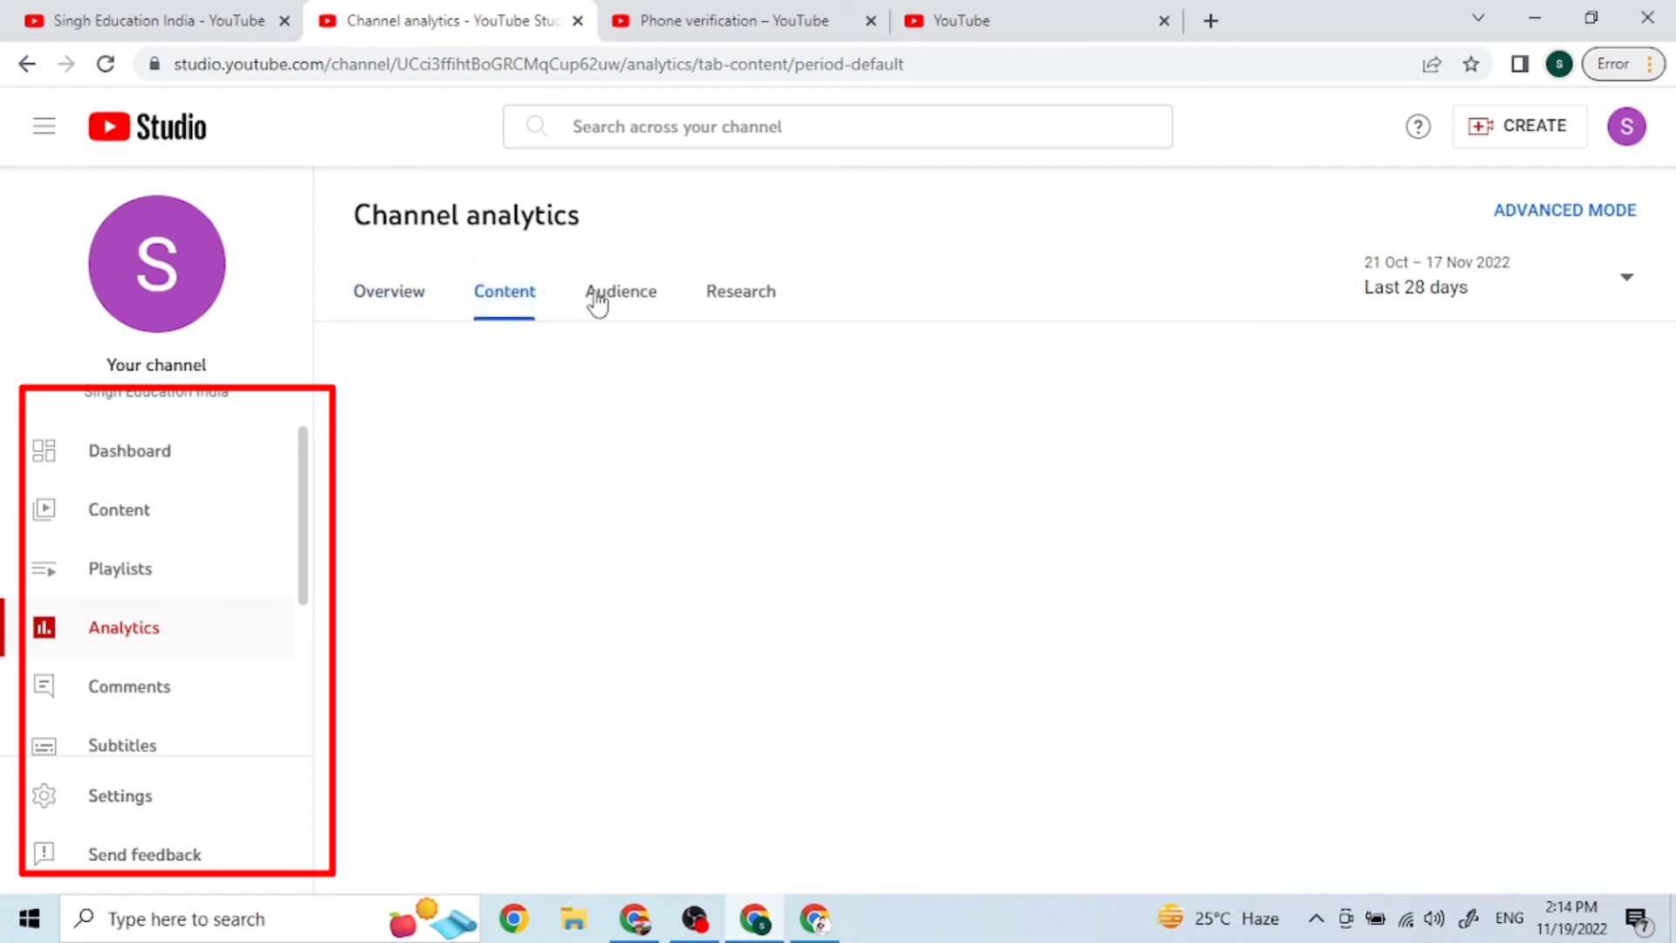
pyautogui.click(629, 304)
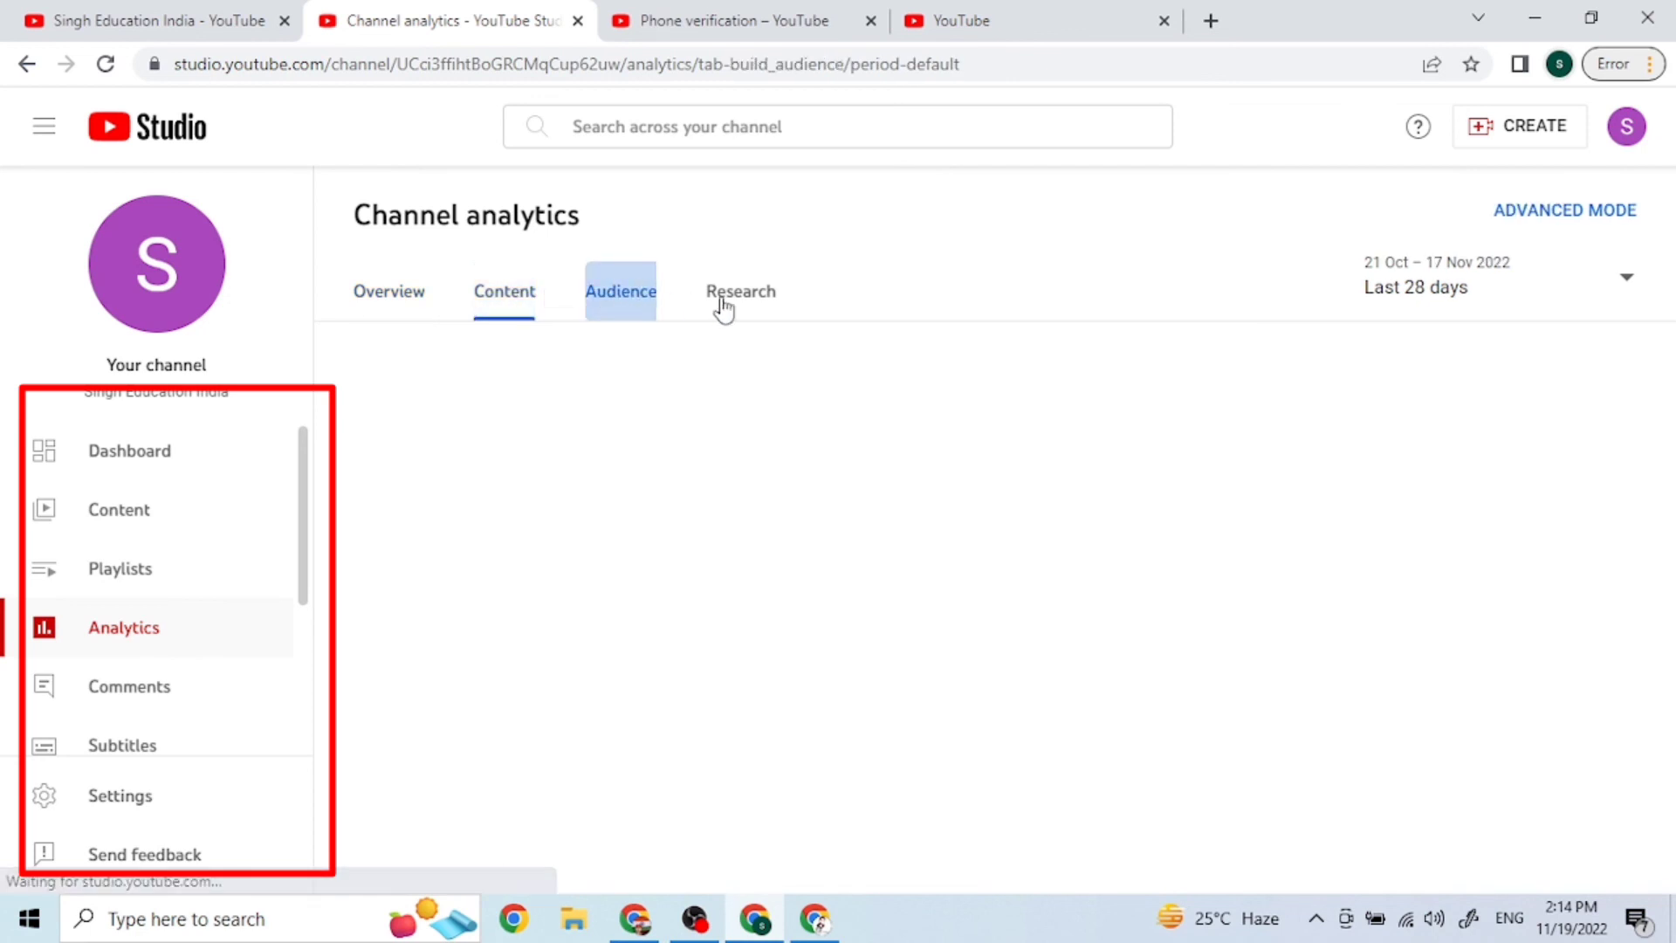
pyautogui.click(748, 305)
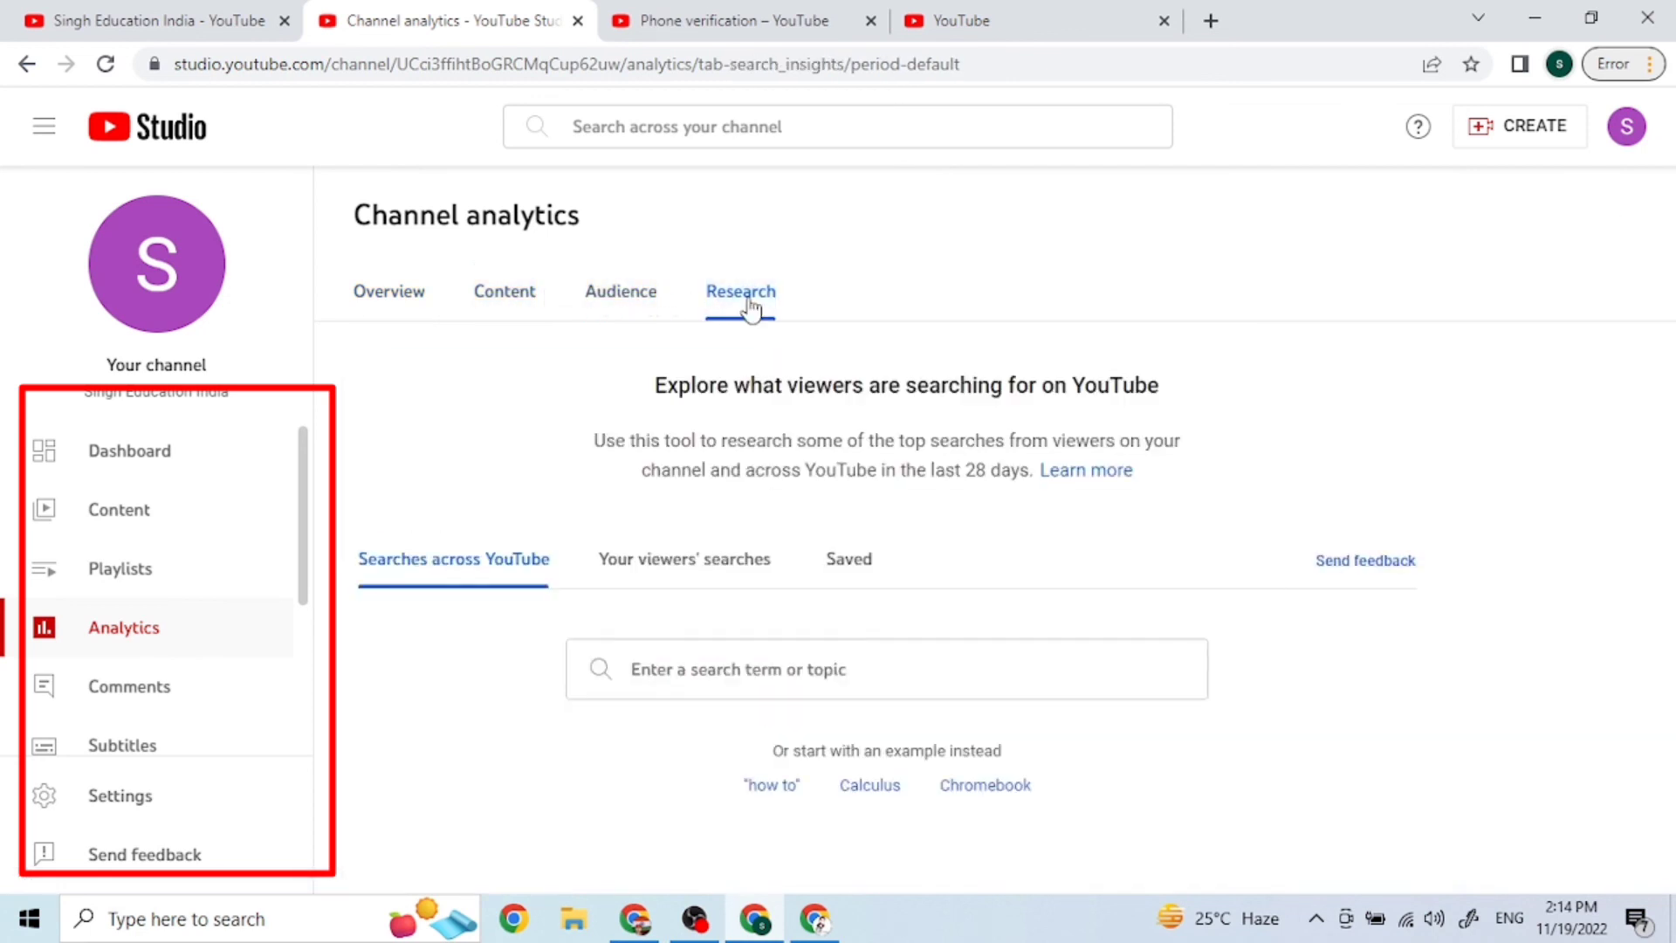
pyautogui.click(165, 473)
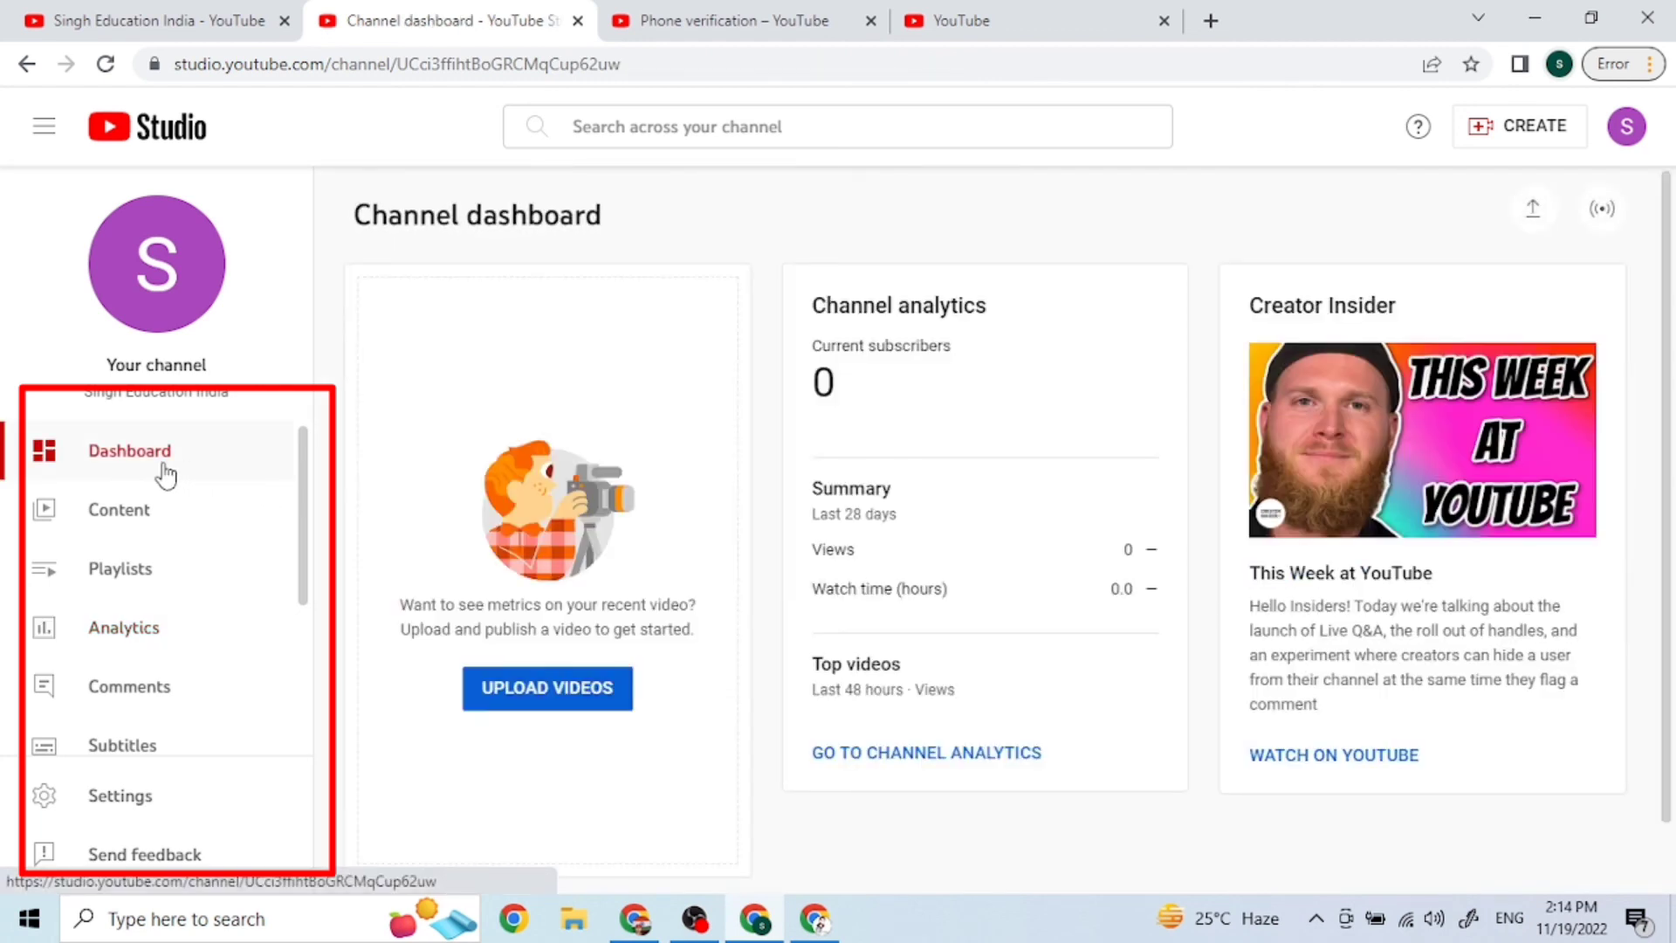
pyautogui.click(138, 534)
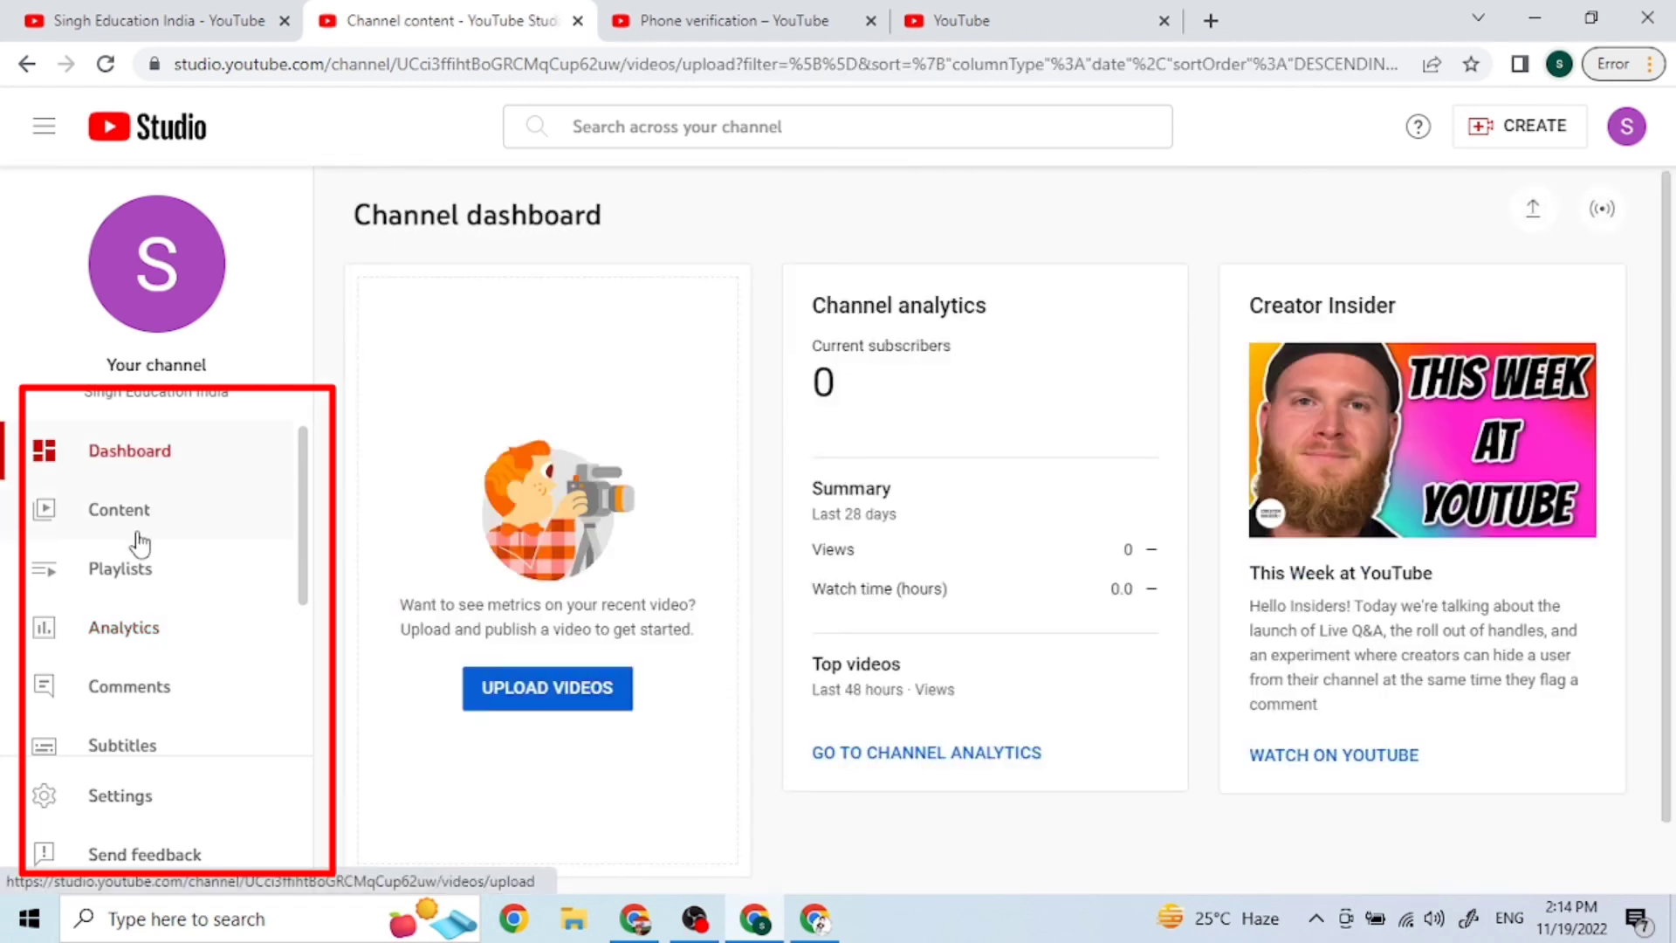